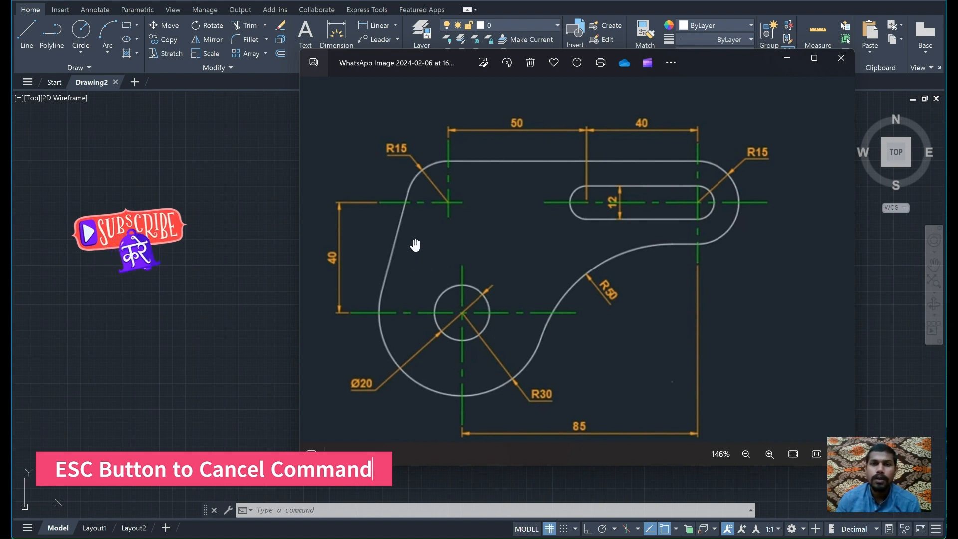
# Set the model space limits with the lower left corner at 0,0 and the upper right corner at 500,500
pyautogui.click(244, 257)
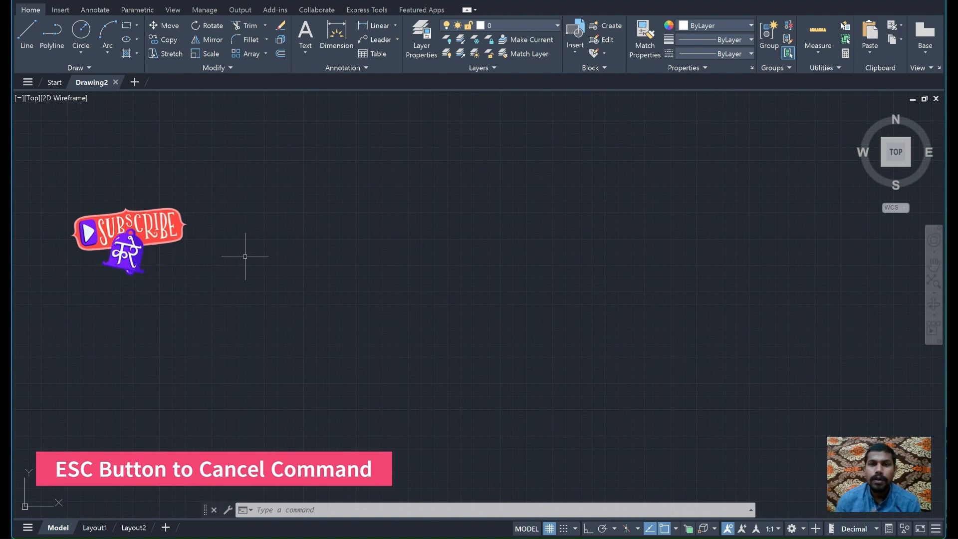
pyautogui.press('Return')
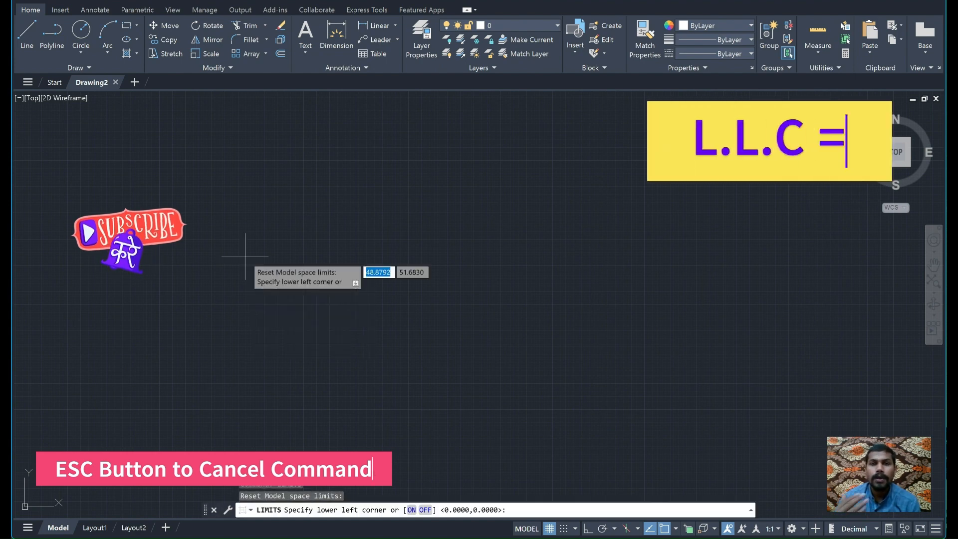
pyautogui.write('0,0')
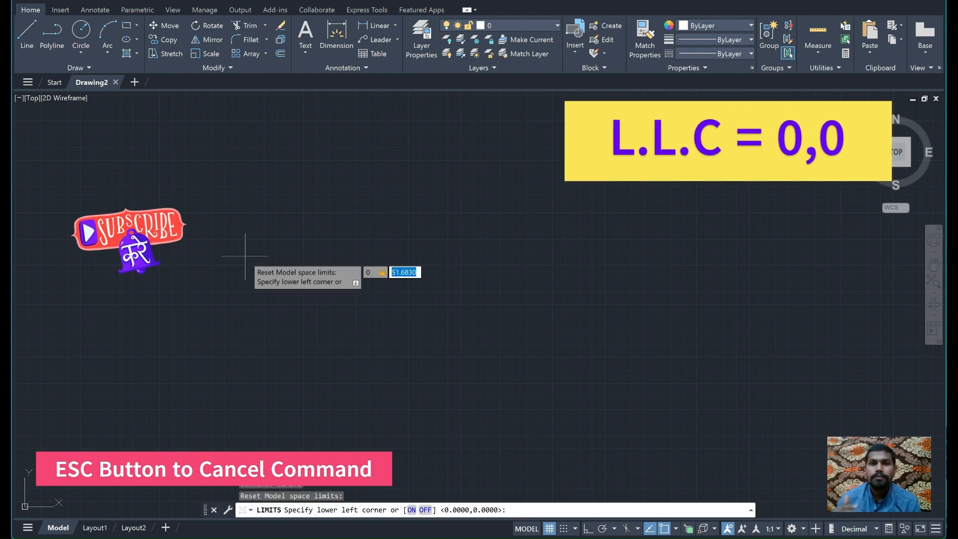
pyautogui.press('Return')
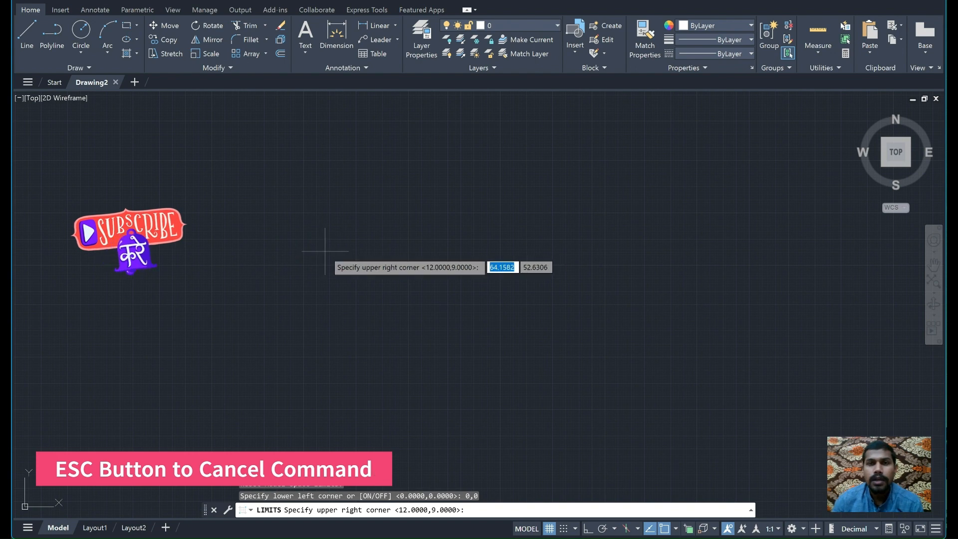
pyautogui.write('500')
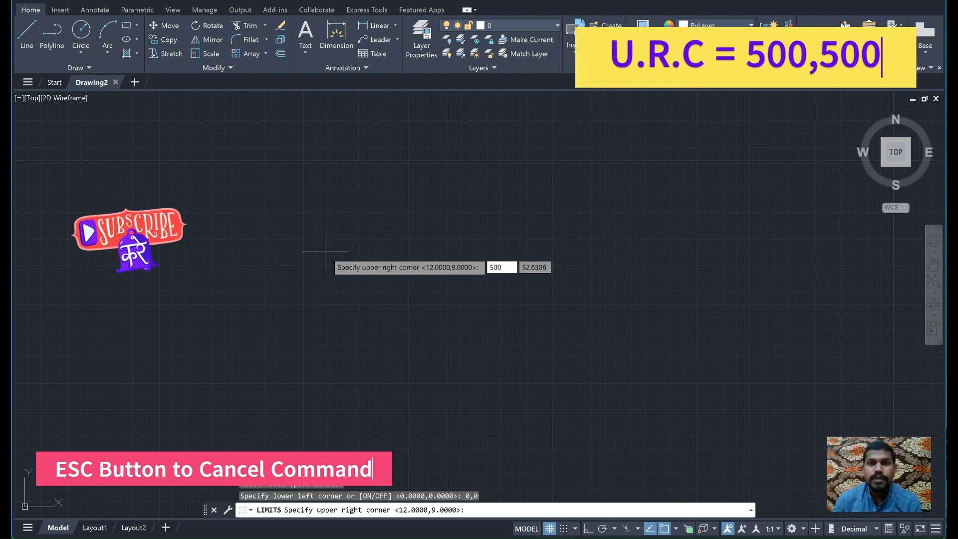
pyautogui.write(',500')
pyautogui.press('Return')
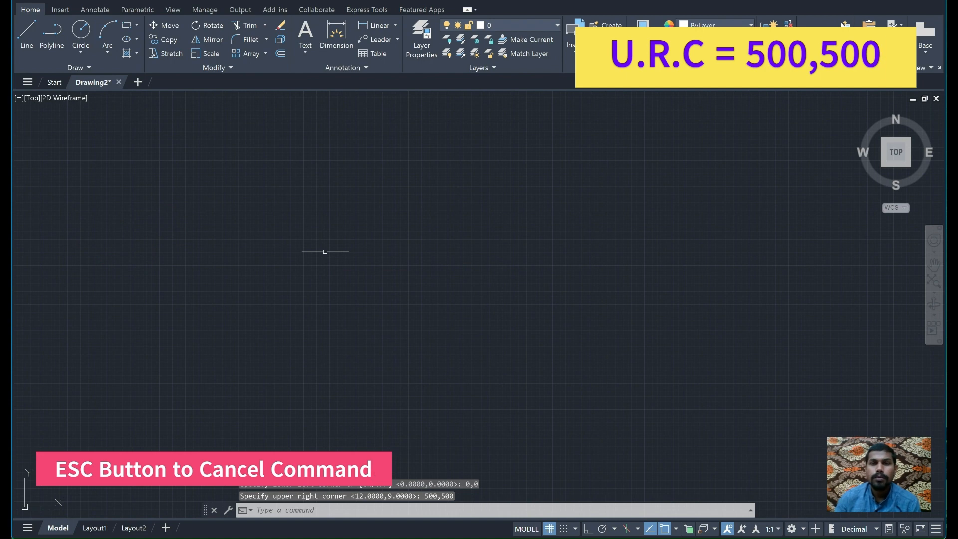
# Configure the drawing units to a length precision of 0.000 and an insertion scale in millimeters
pyautogui.write('Un')
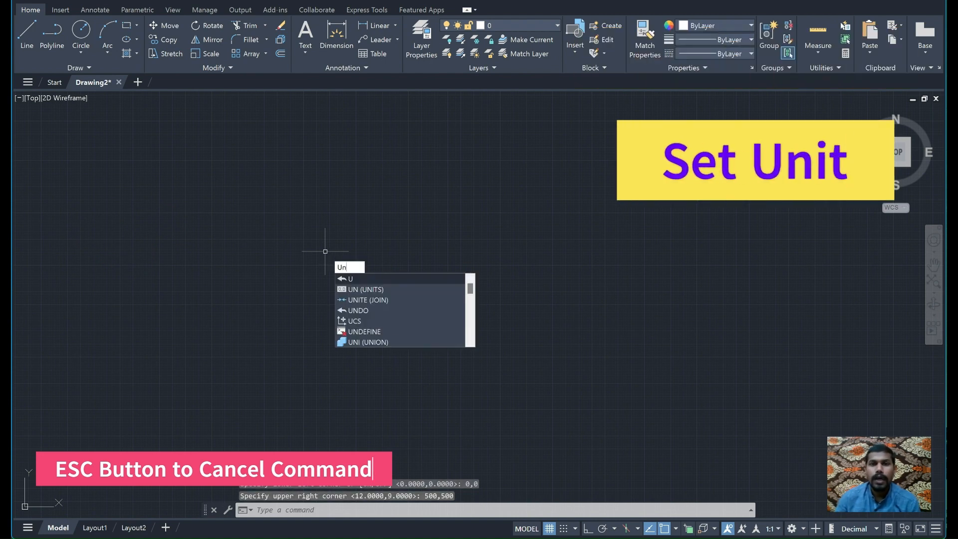
pyautogui.press('Return')
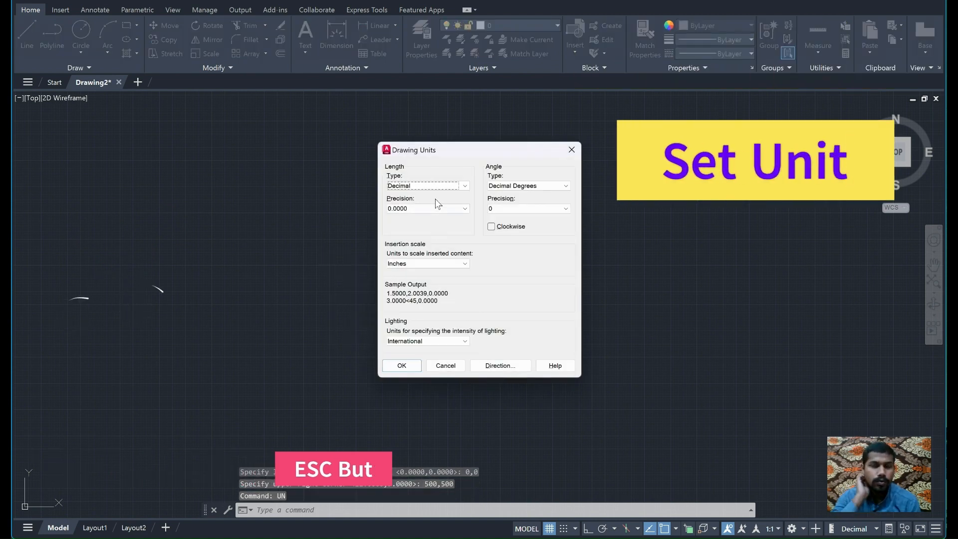
pyautogui.click(438, 208)
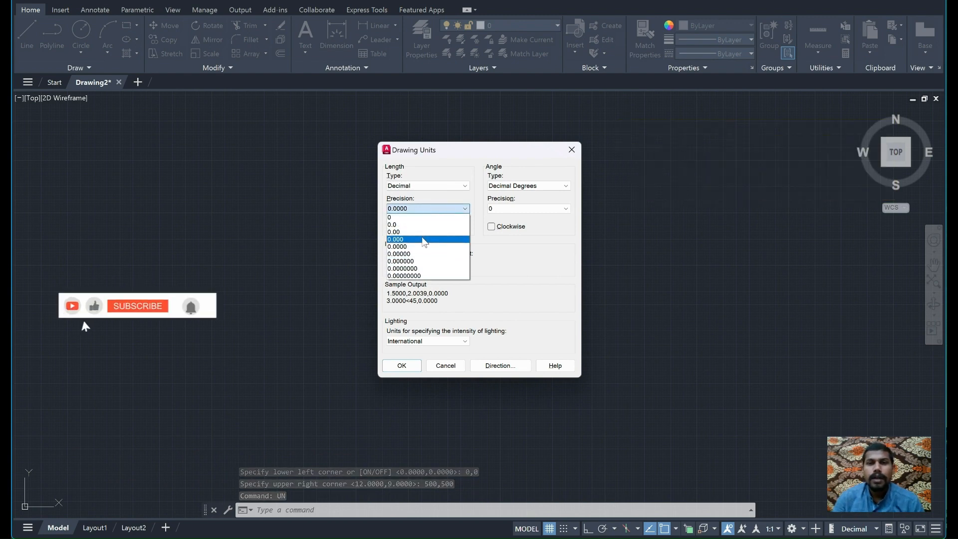
pyautogui.click(425, 240)
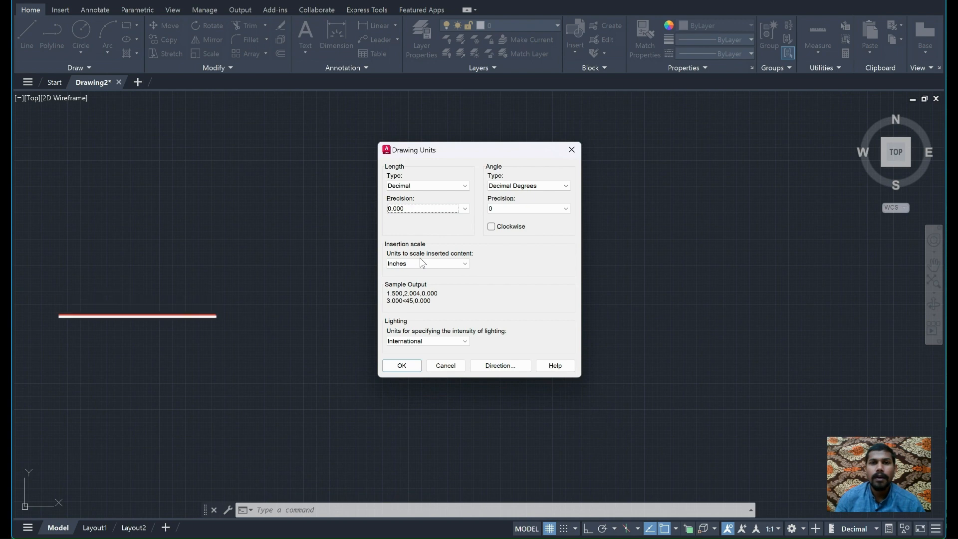
pyautogui.click(422, 263)
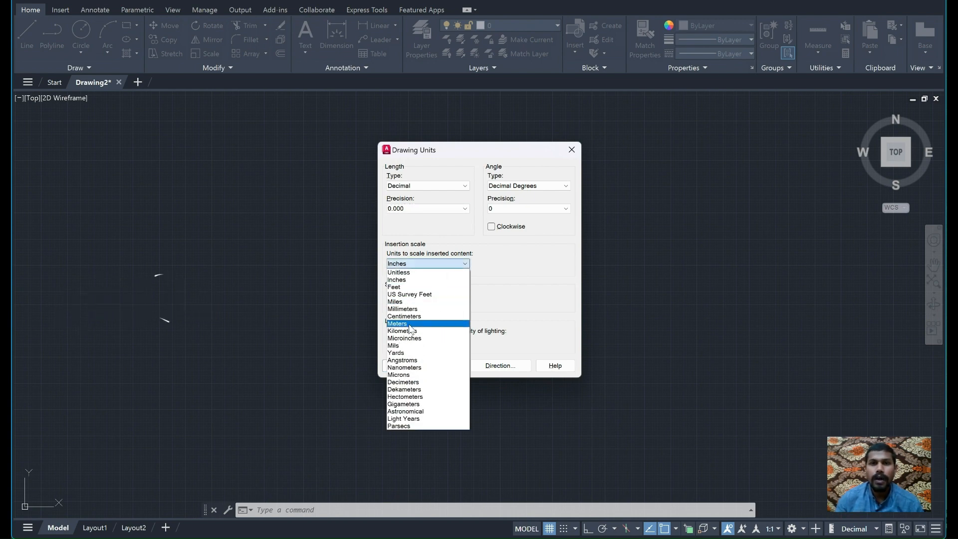
pyautogui.click(409, 309)
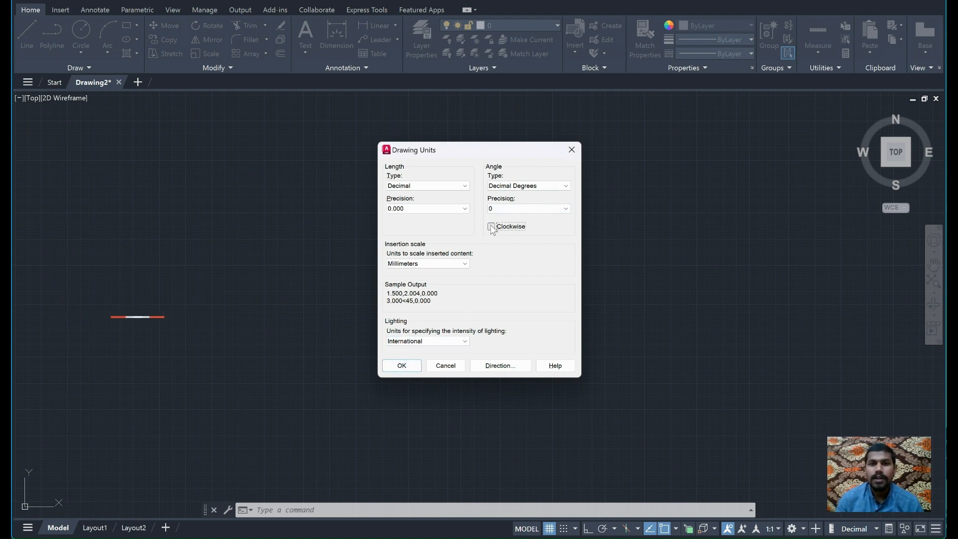
pyautogui.click(403, 366)
# Zoom to the full drawing limits with the All option and pan the empty drawing area leftward
pyautogui.write('z')
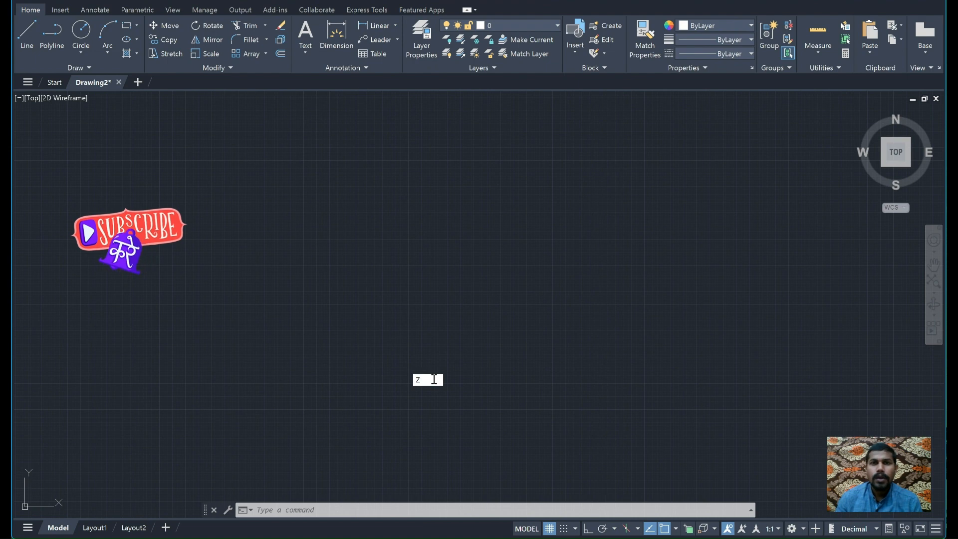
pyautogui.click(499, 363)
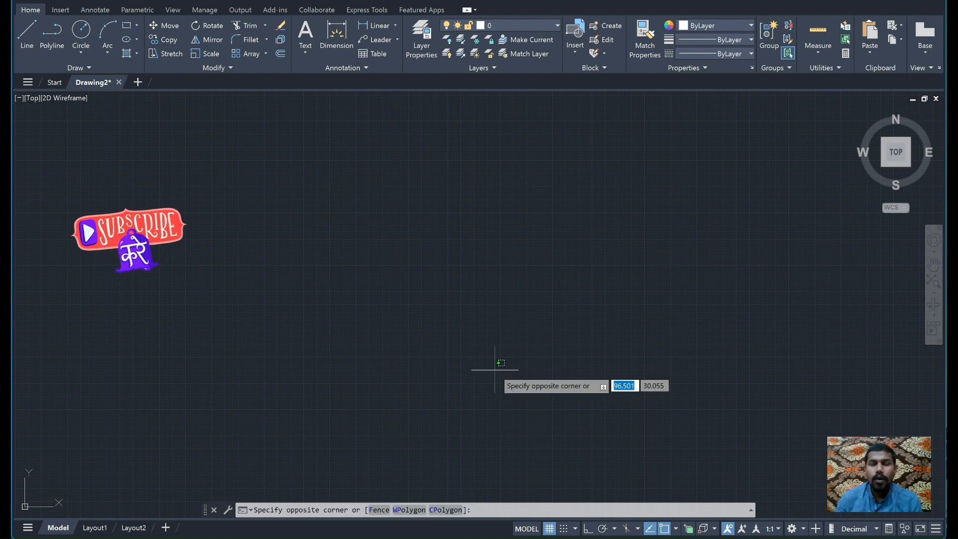
pyautogui.press('Escape')
pyautogui.write('z')
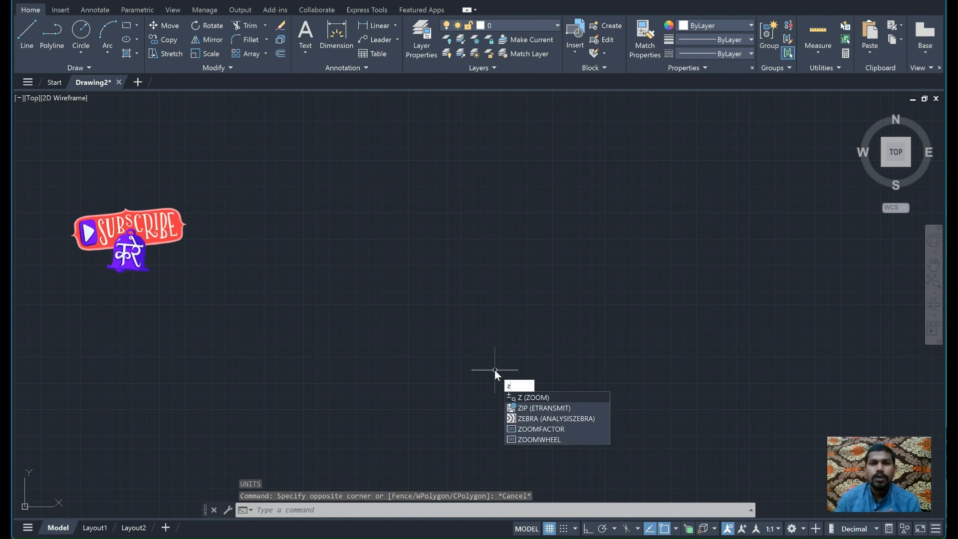
pyautogui.press('Return')
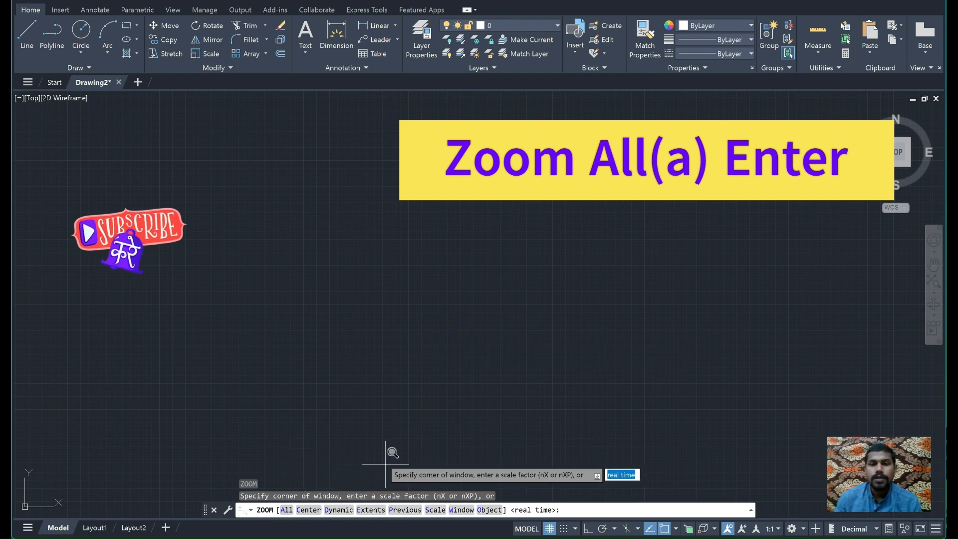
pyautogui.write('a')
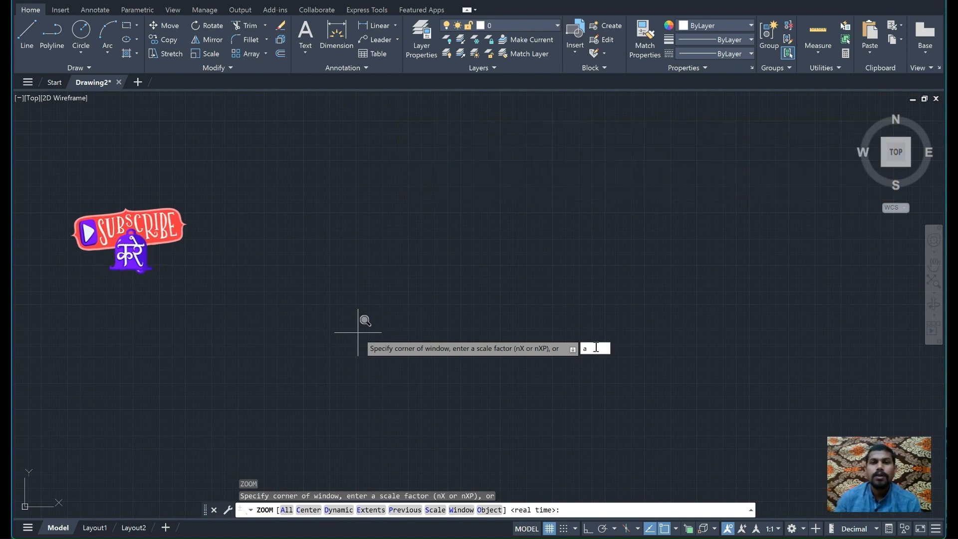
pyautogui.press('Return')
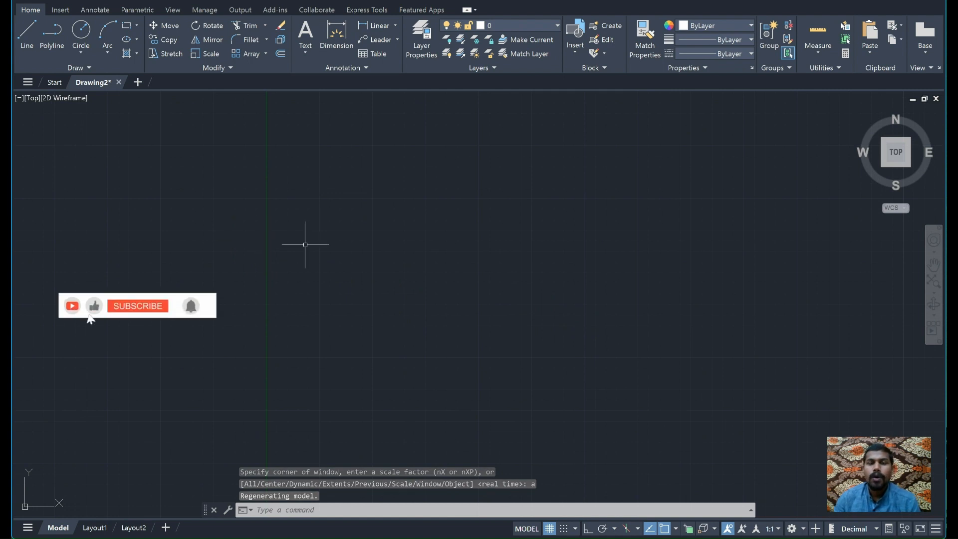
pyautogui.click(933, 265)
pyautogui.moveTo(733, 284); pyautogui.dragTo(492, 275)
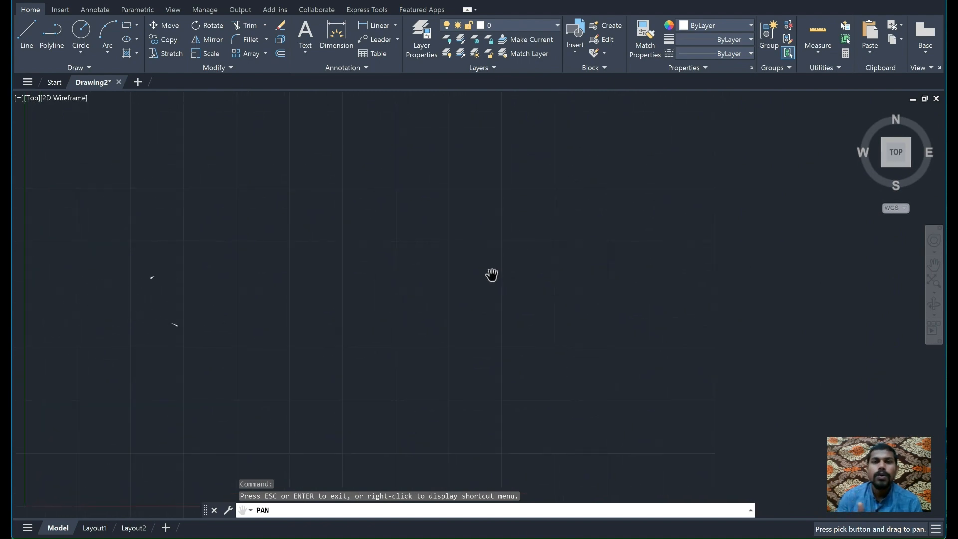
pyautogui.press('Escape')
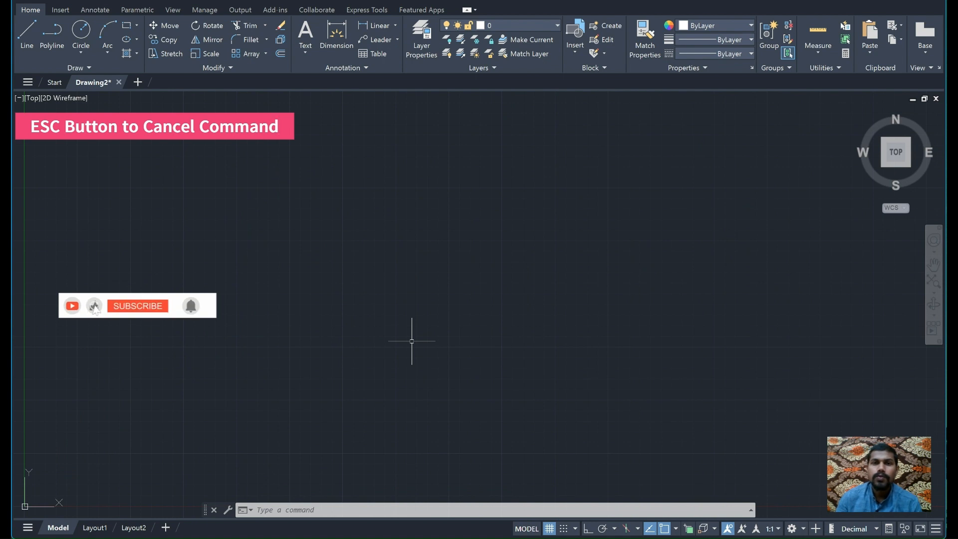
# Check the reference image, then turn on Ortho and draw the part's 90 mm horizontal top line from right to left
pyautogui.click(621, 492)
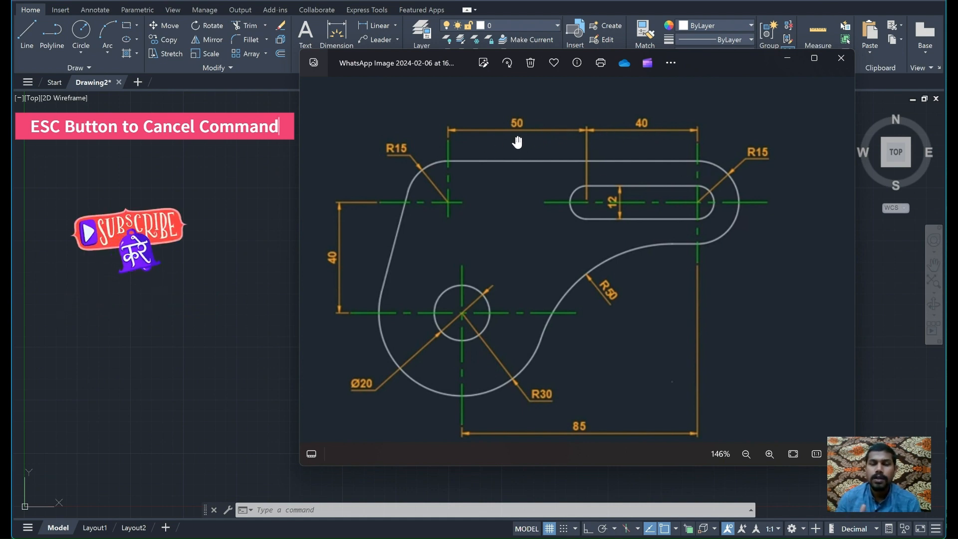
pyautogui.click(202, 173)
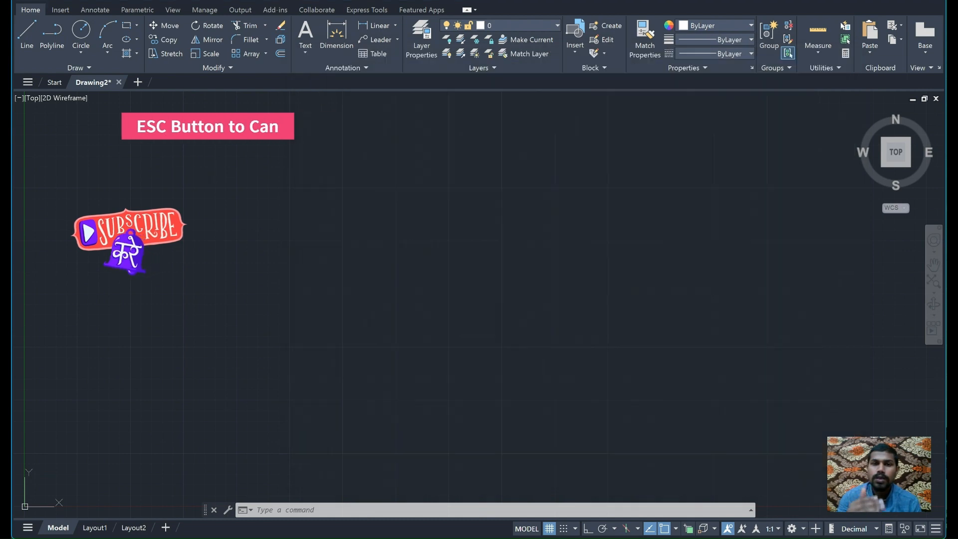
pyautogui.click(28, 35)
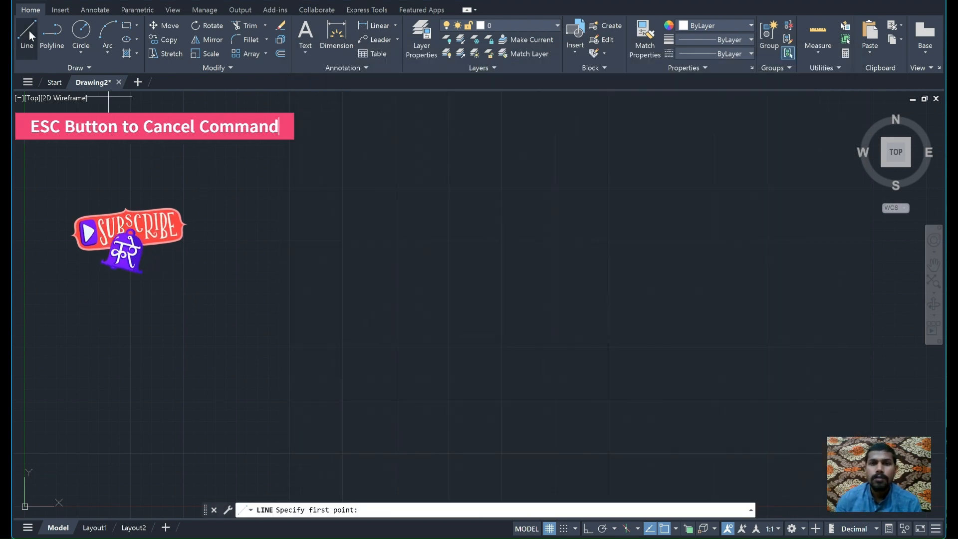
pyautogui.click(605, 184)
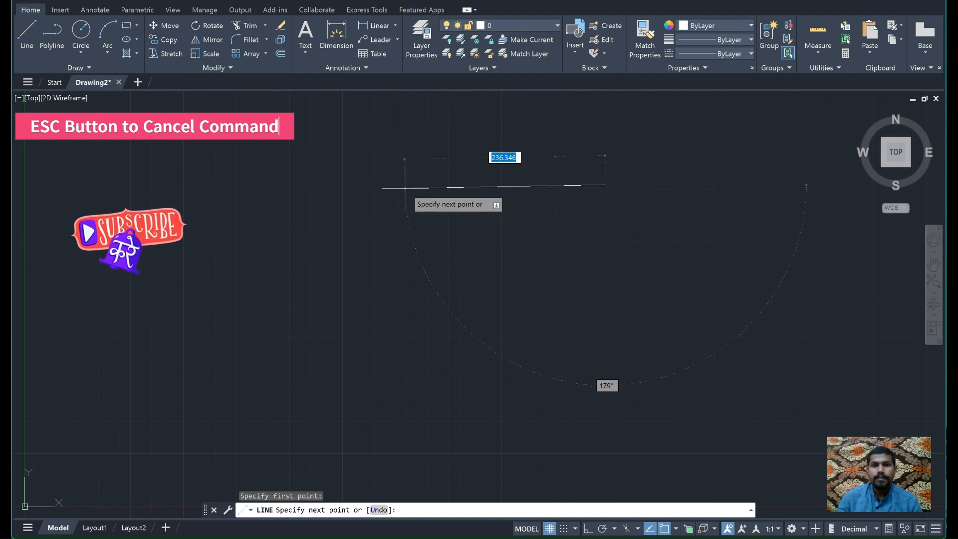
pyautogui.click(587, 529)
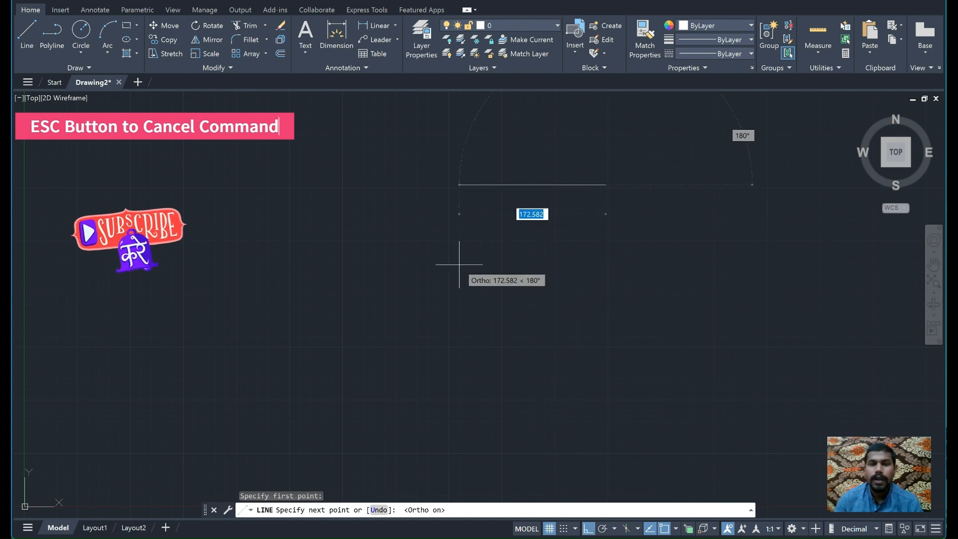
pyautogui.write('90')
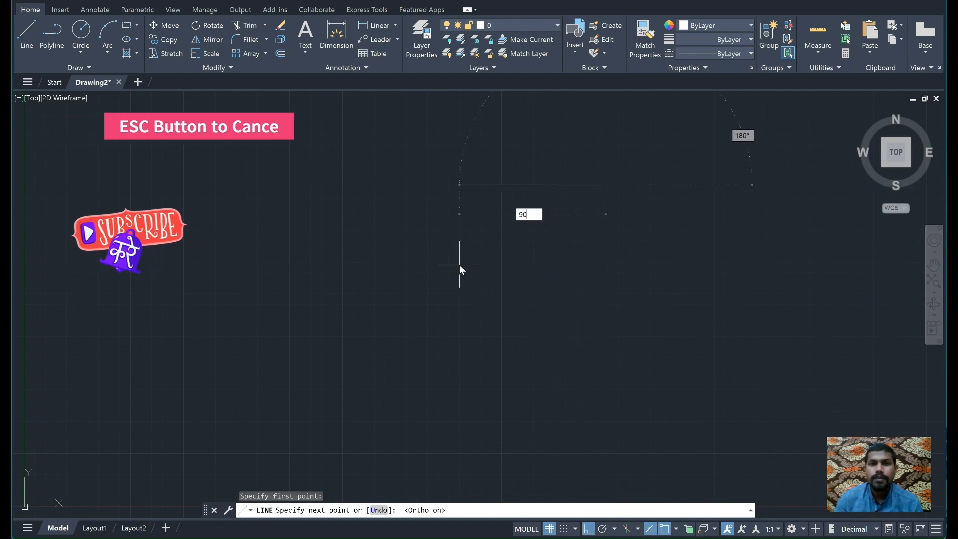
pyautogui.press('Return')
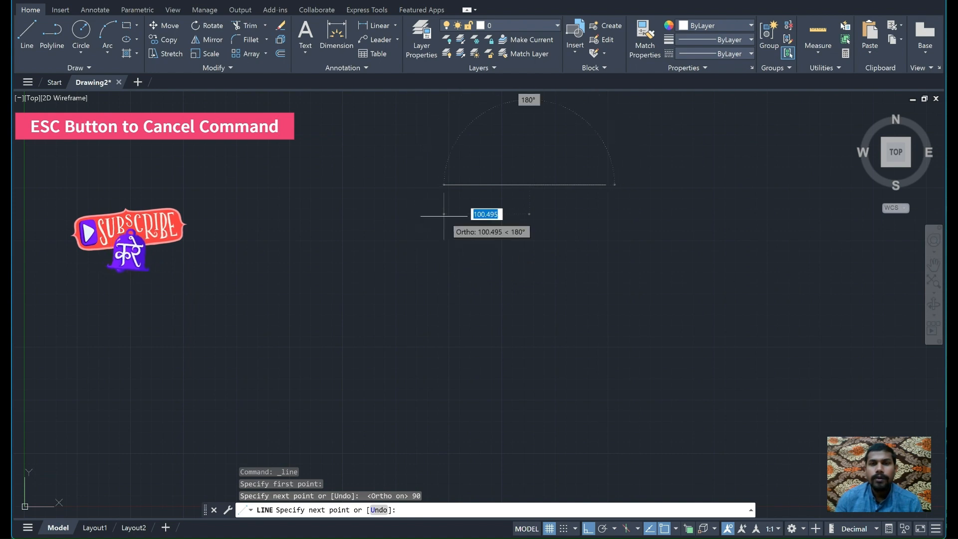
pyautogui.press('Escape')
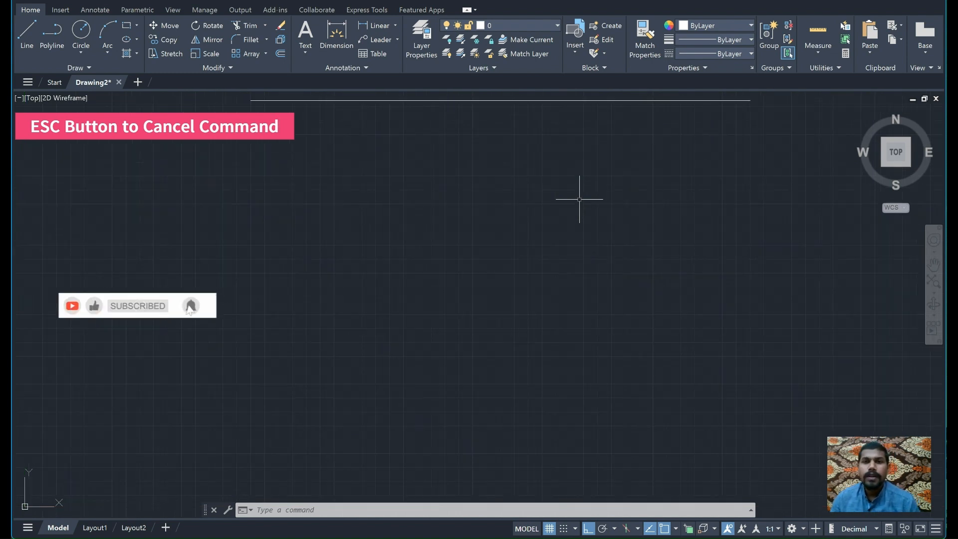
# Check the reference image and draw a circle of radius 15 mm centred 15 mm directly below the top line's left endpoint
pyautogui.scroll(-3, 571, 205)
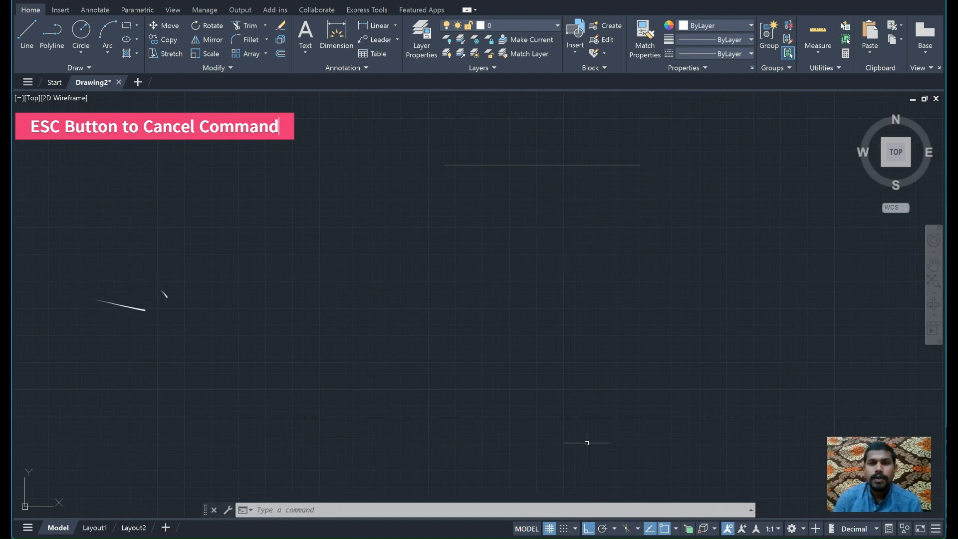
pyautogui.hotkey('alt', 'Tab')
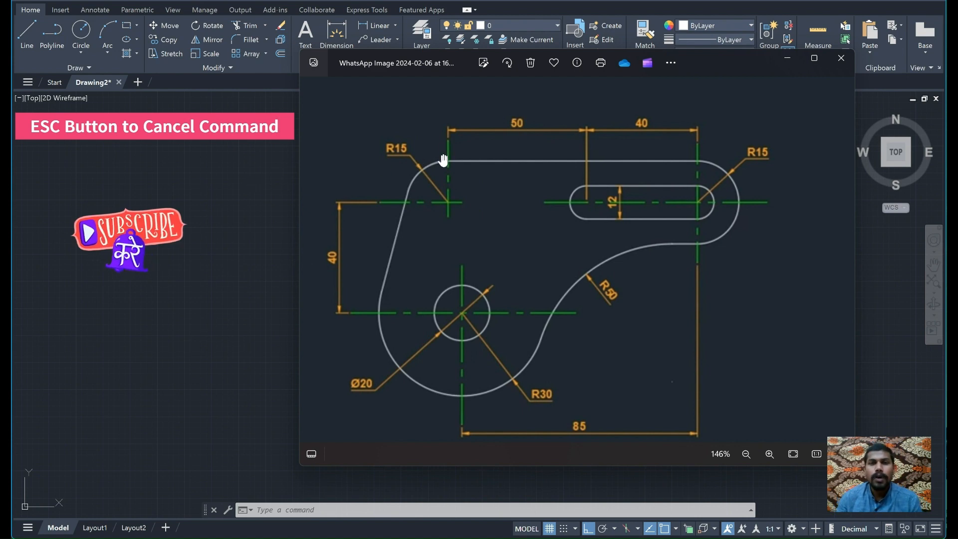
pyautogui.click(291, 197)
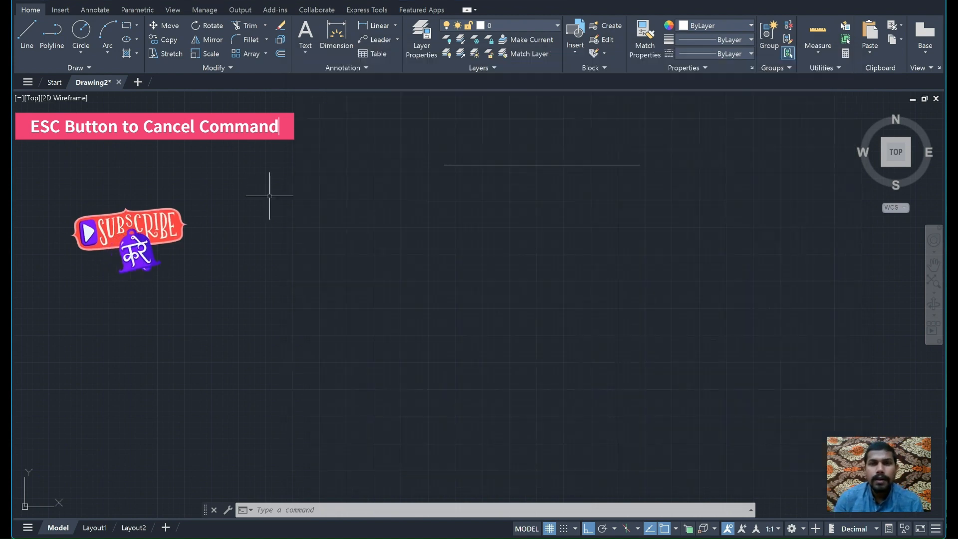
pyautogui.click(76, 49)
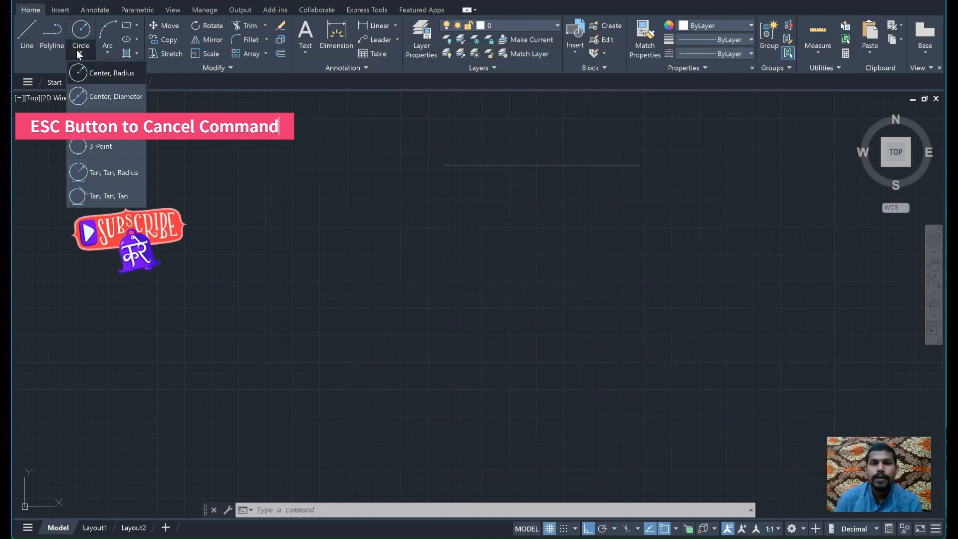
pyautogui.click(103, 71)
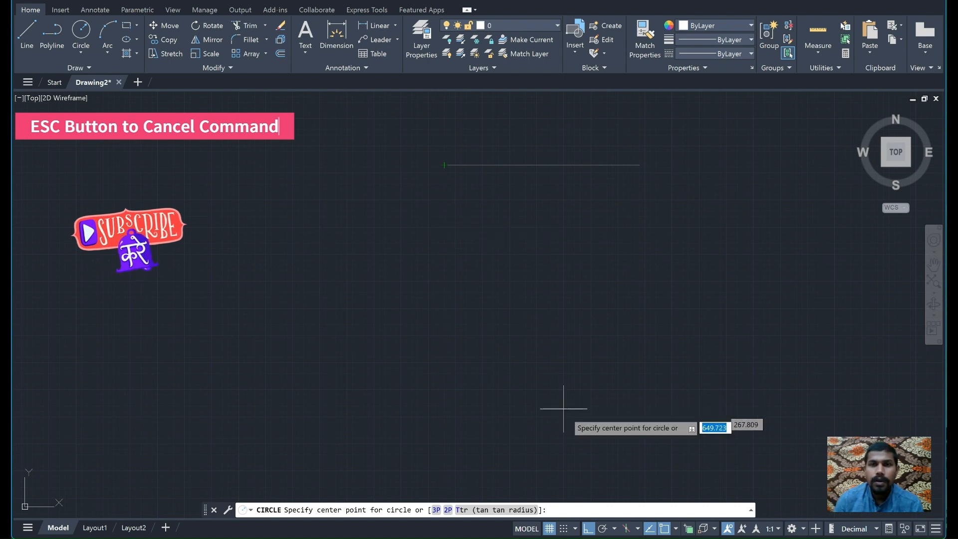
pyautogui.hotkey('alt', 'Tab')
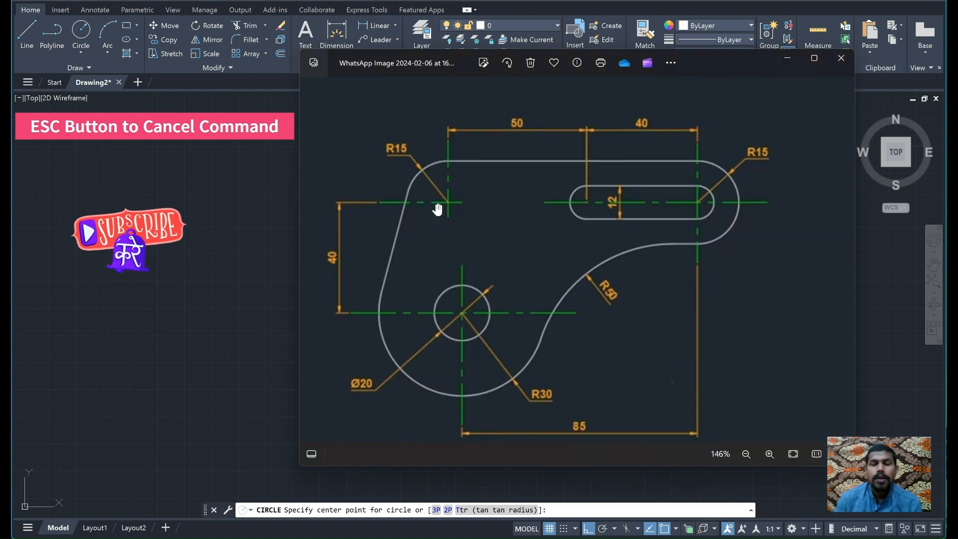
pyautogui.hotkey('alt', 'Tab')
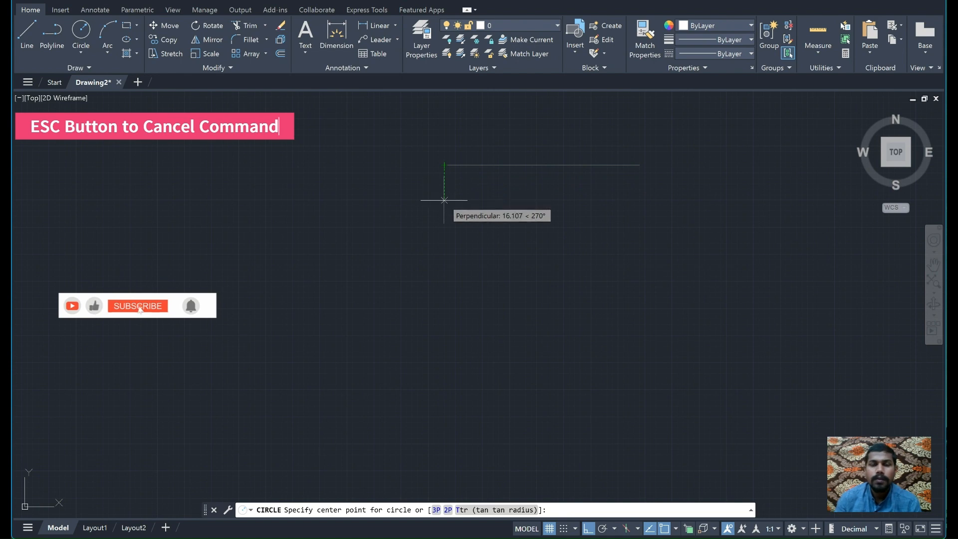
pyautogui.write('15')
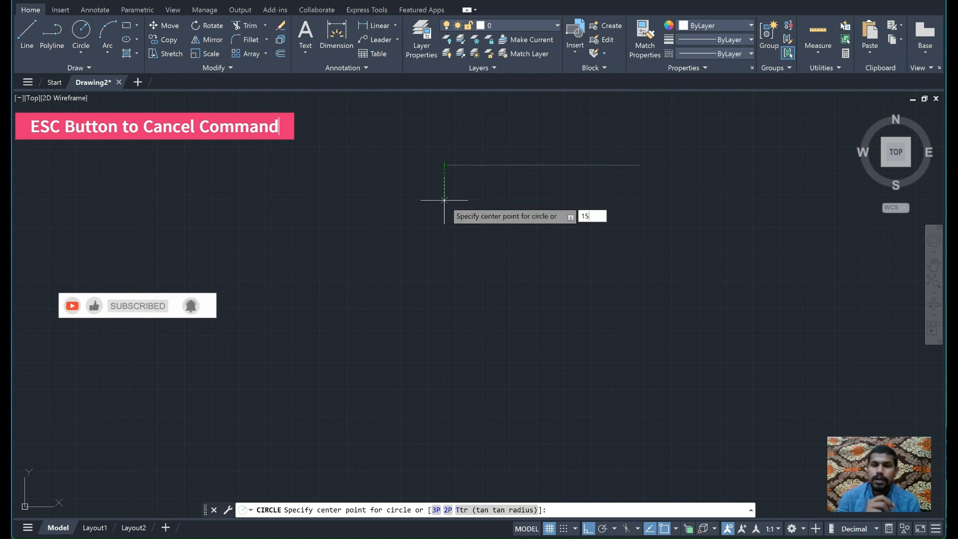
pyautogui.press('Return')
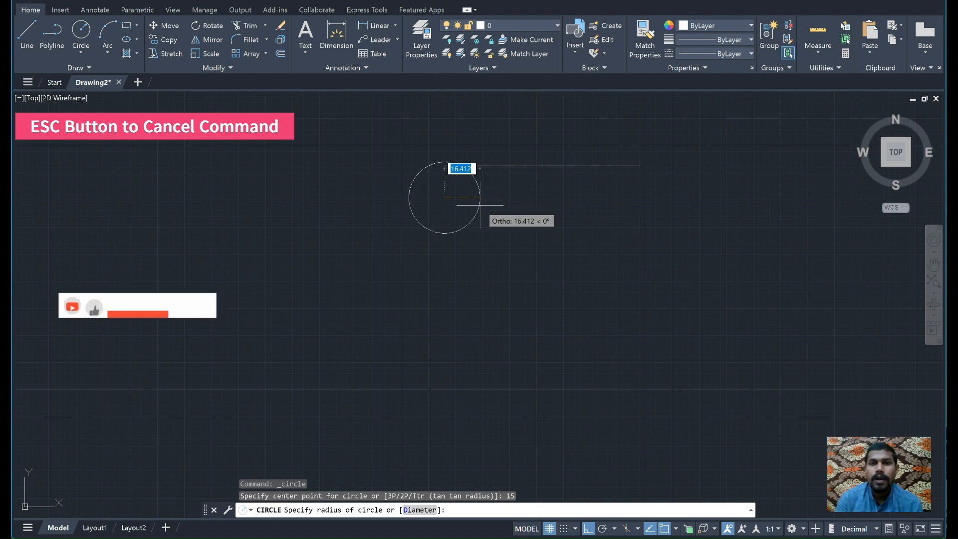
pyautogui.write('15')
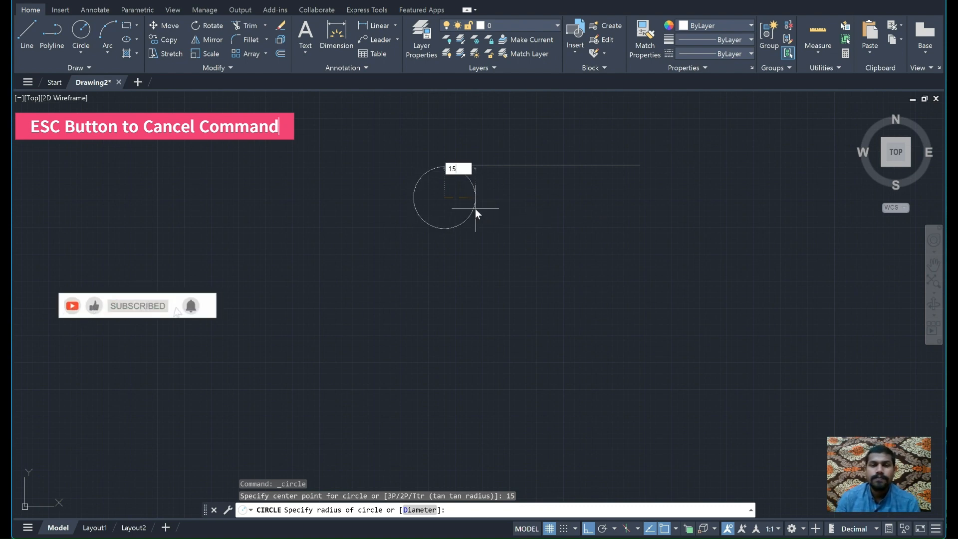
pyautogui.press('Return')
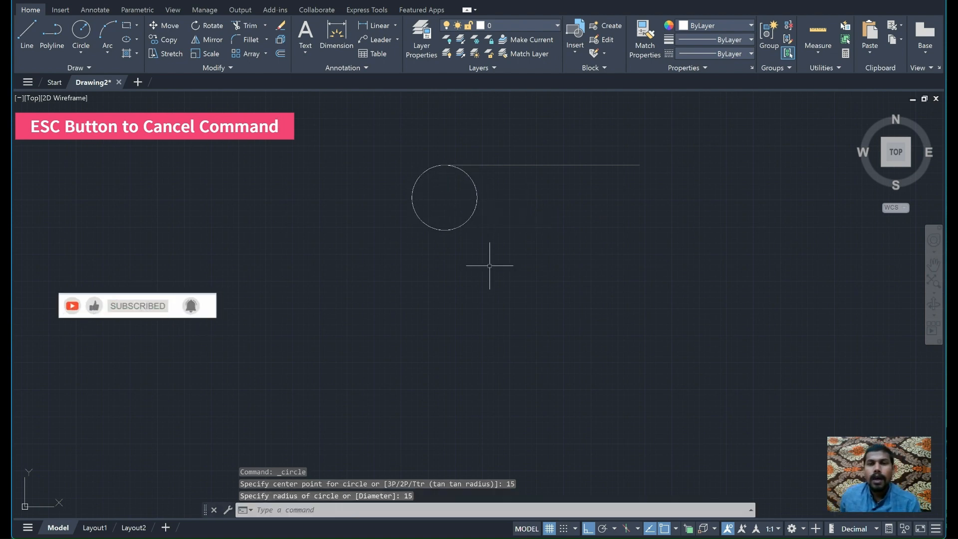
# Draw a second circle of radius 15 mm below the top line's right endpoint, its centre level with the first circle's centre
pyautogui.click(622, 536)
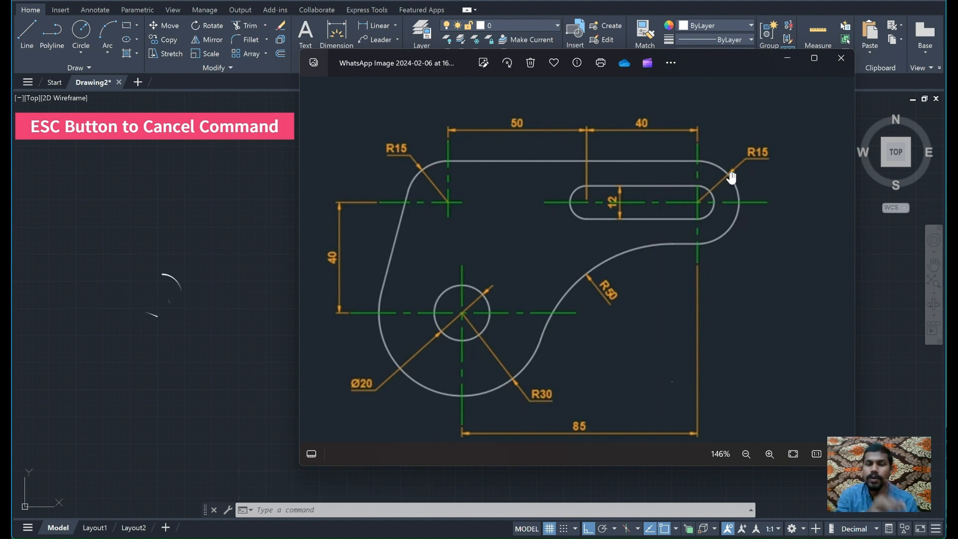
pyautogui.click(268, 167)
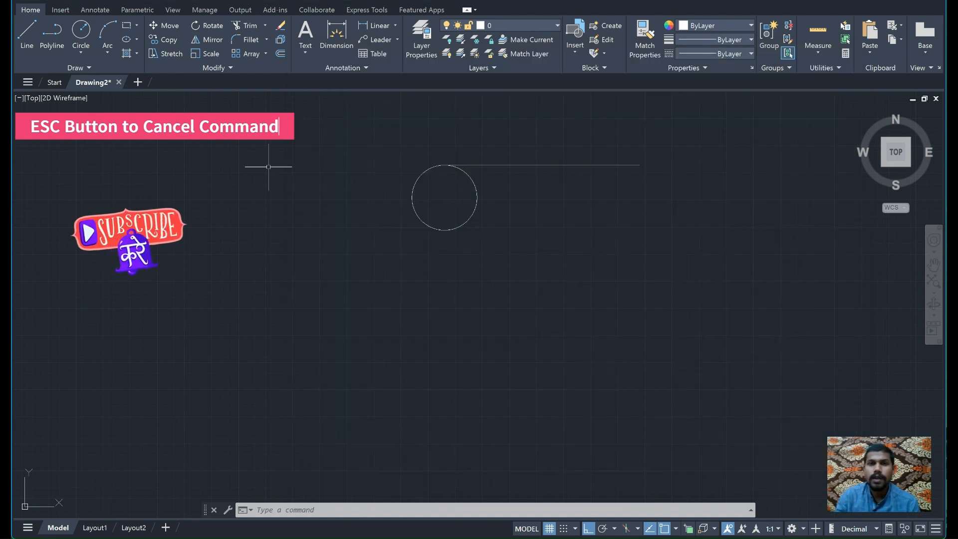
pyautogui.click(81, 31)
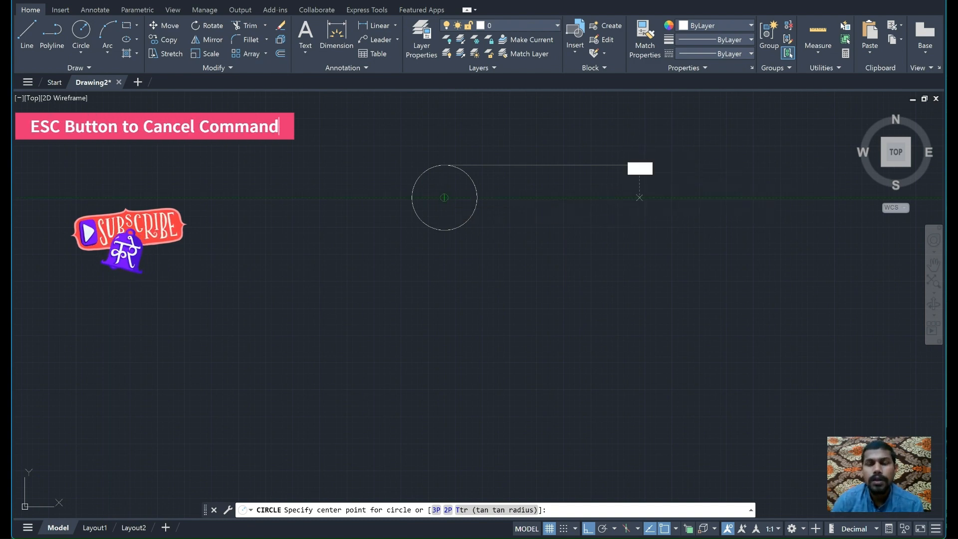
pyautogui.click(640, 197)
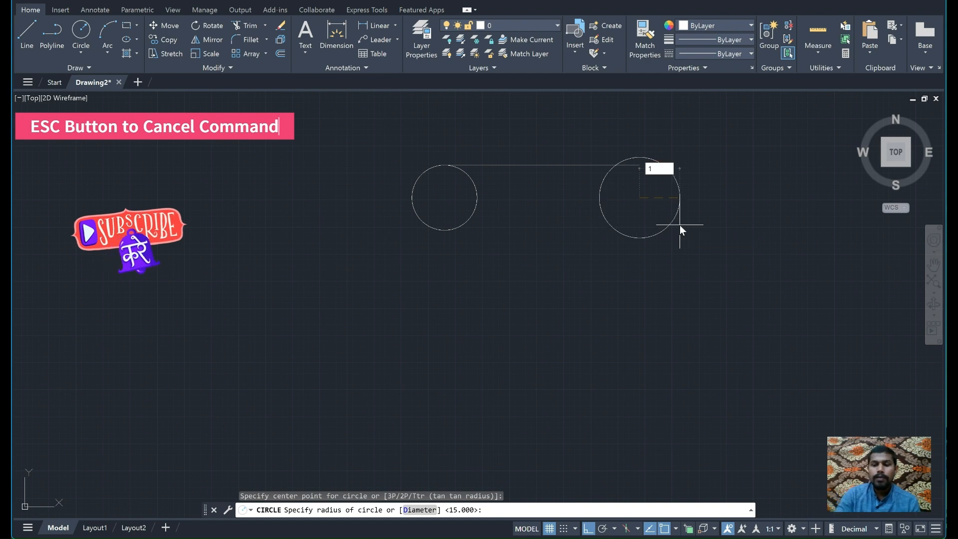
pyautogui.write('15')
pyautogui.press('Return')
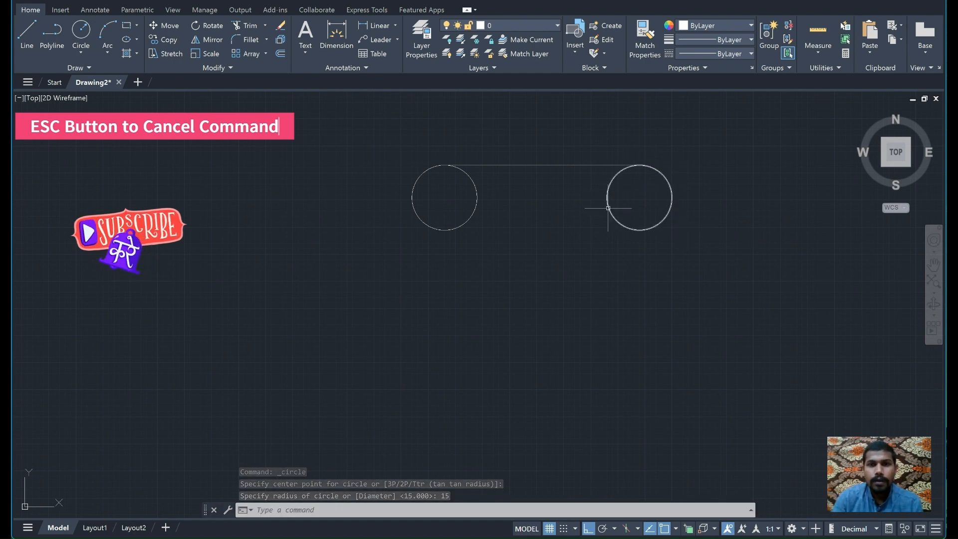
# Check the slot in the reference image and draw a 12 mm diameter circle concentric with the right R15 circle
pyautogui.hotkey('alt', 'Tab')
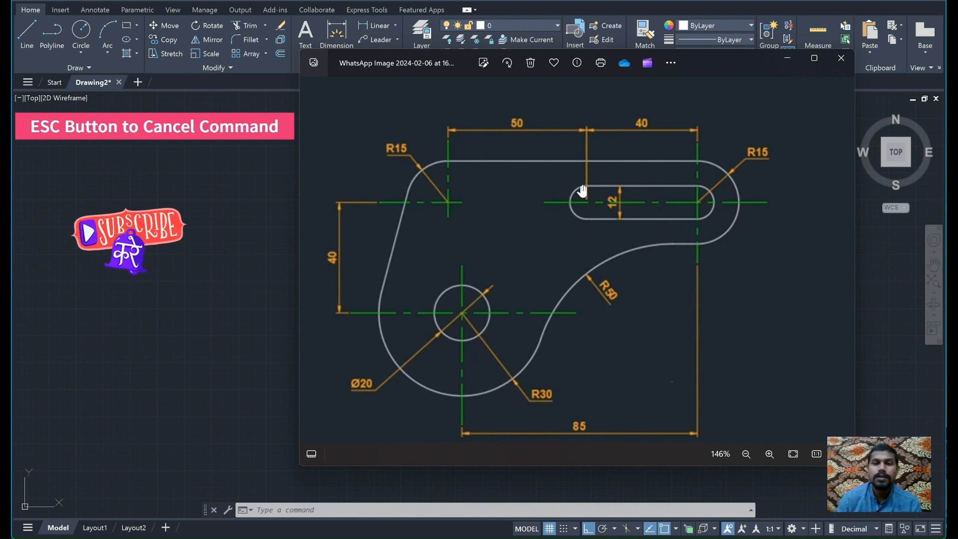
pyautogui.click(283, 193)
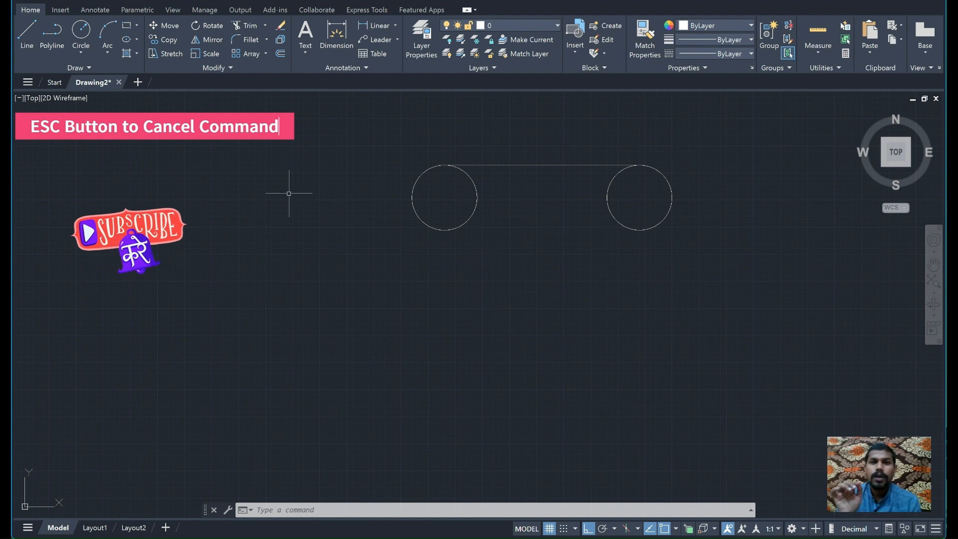
pyautogui.click(82, 48)
pyautogui.click(106, 94)
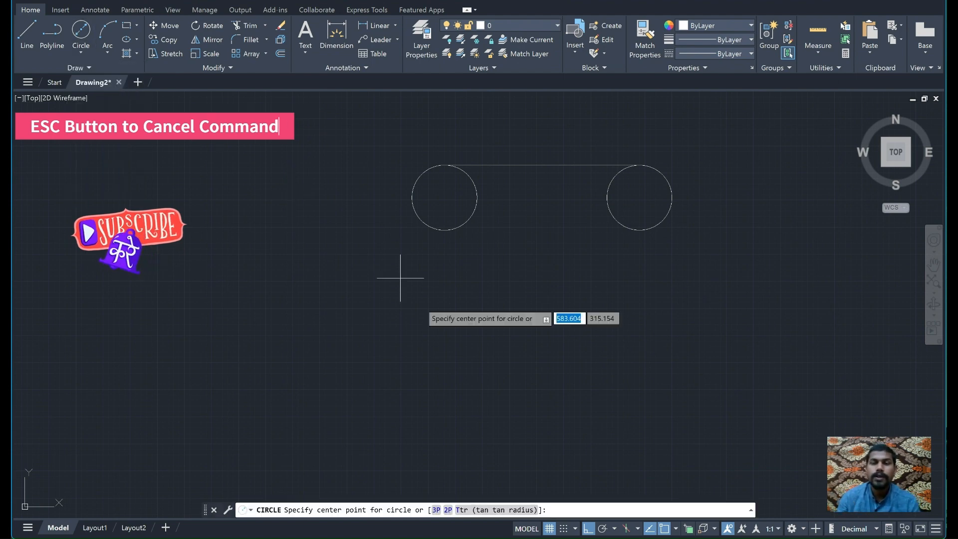
pyautogui.click(597, 538)
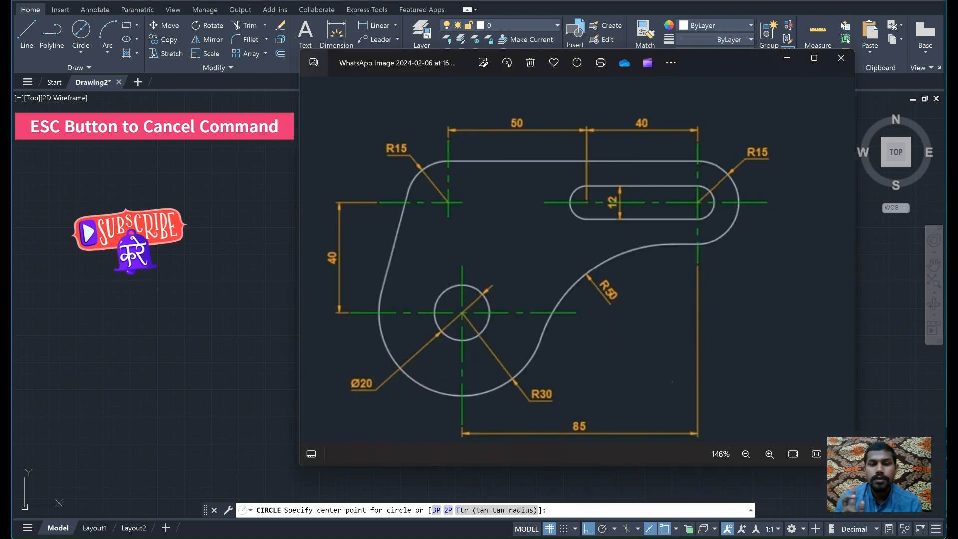
pyautogui.click(787, 58)
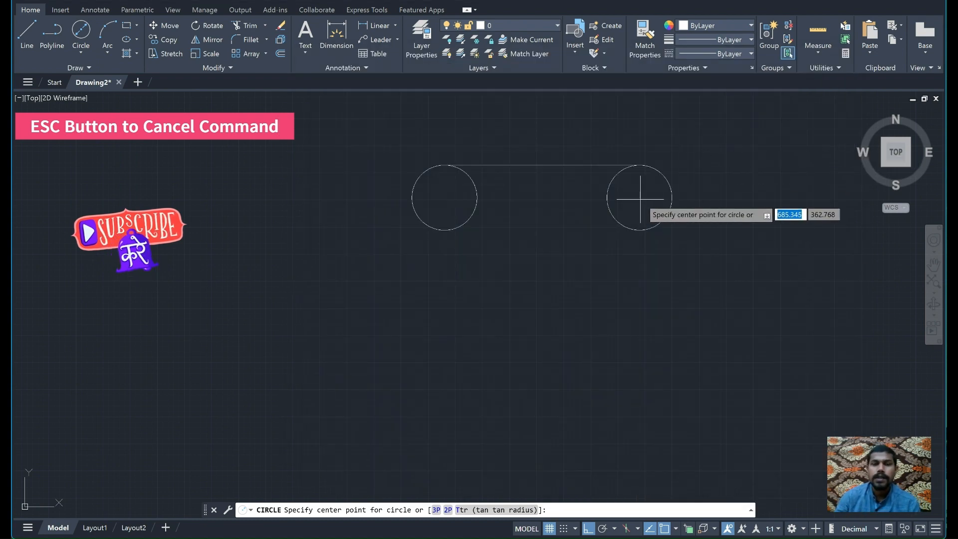
pyautogui.click(622, 537)
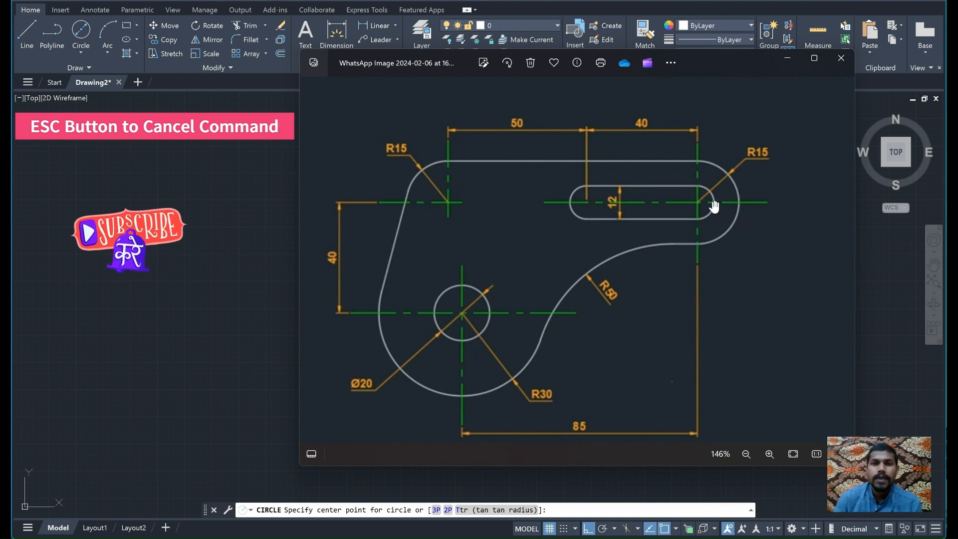
pyautogui.click(274, 241)
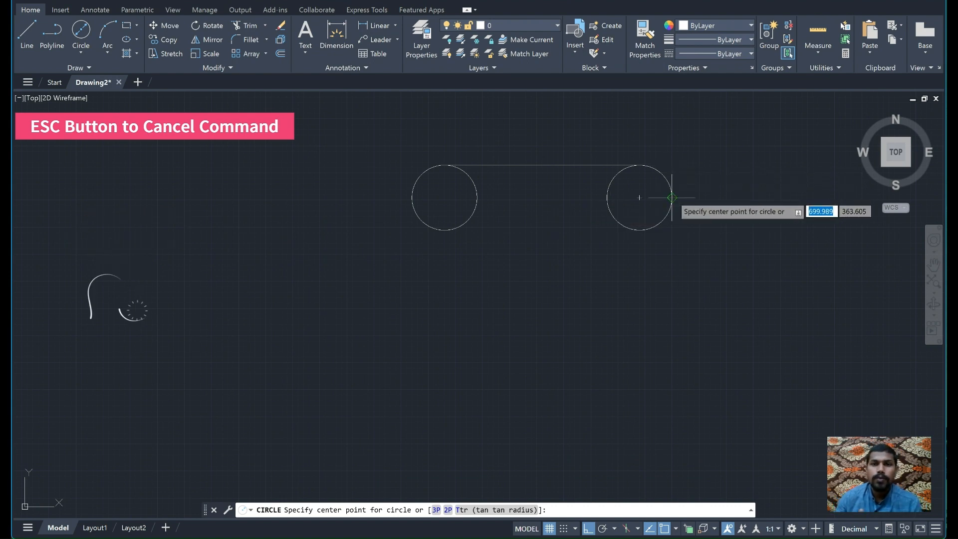
pyautogui.click(639, 197)
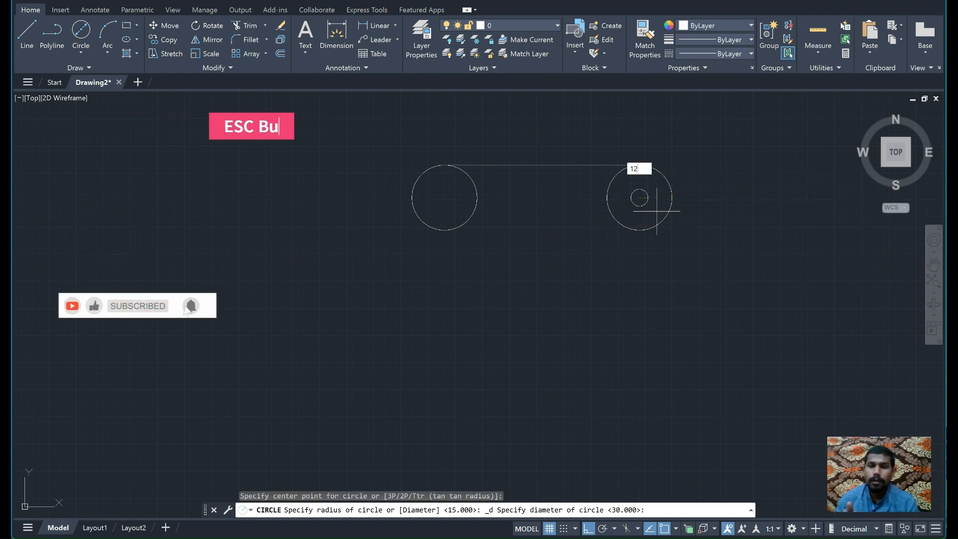
pyautogui.write('12')
pyautogui.press('Return')
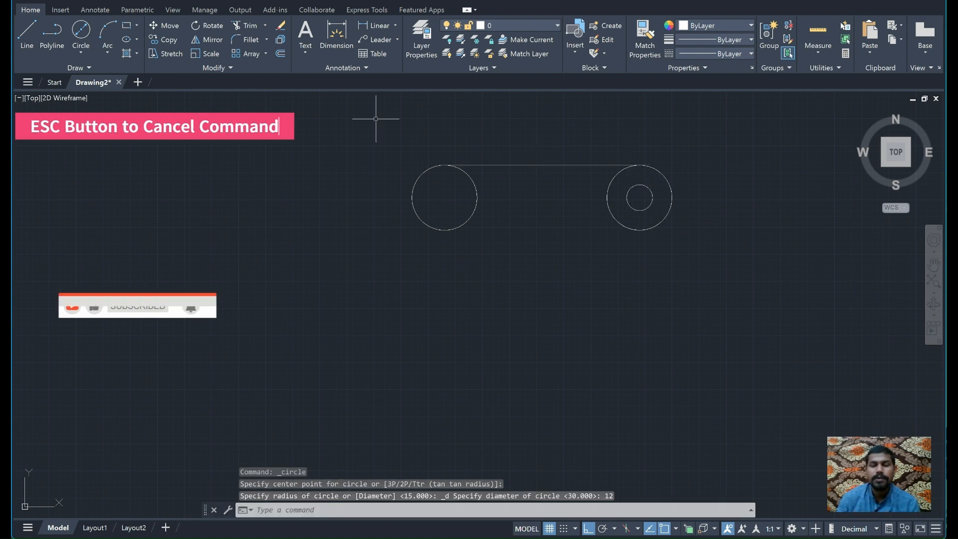
# Draw the slot's other 12 mm diameter end circle, centred 40 mm left of the first 12 mm circle's centre
pyautogui.click(81, 31)
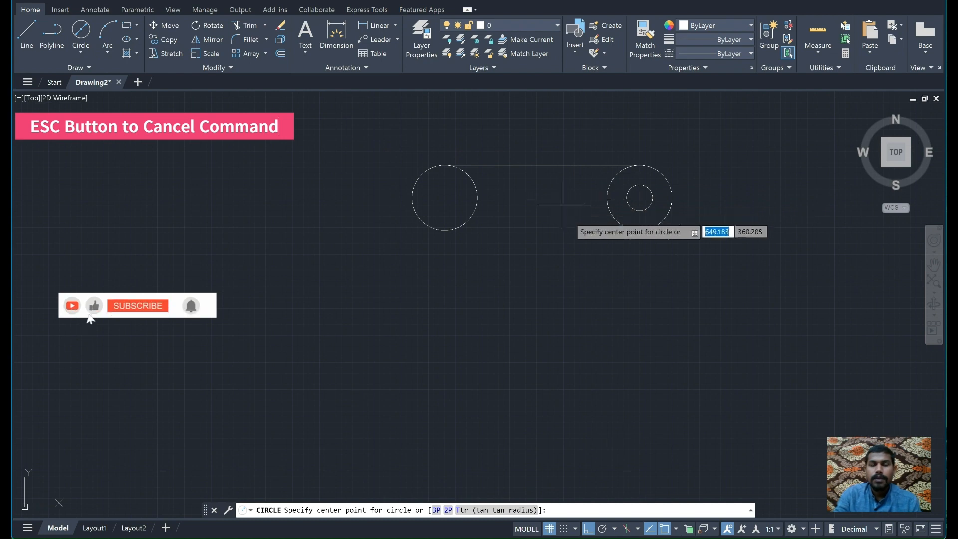
pyautogui.moveTo(622, 537)
pyautogui.click(622, 492)
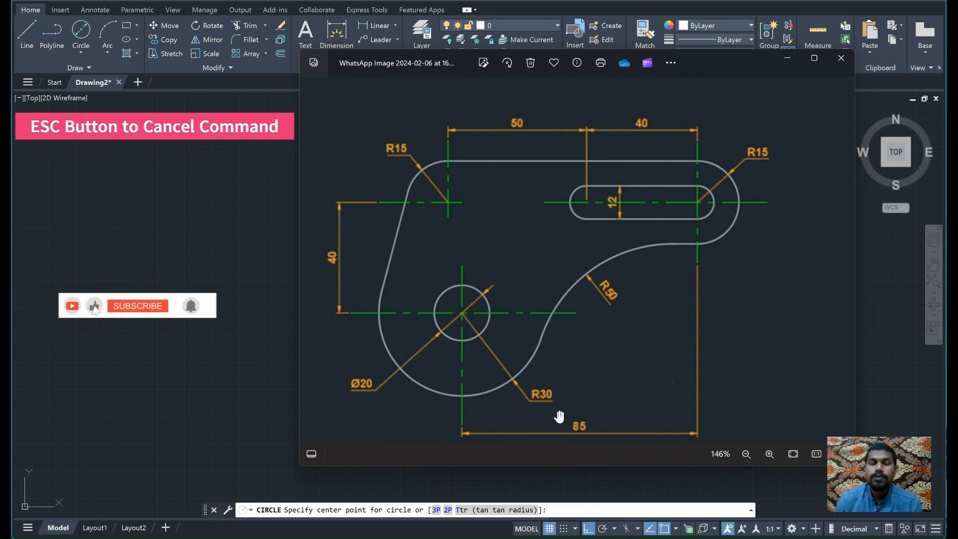
pyautogui.click(555, 473)
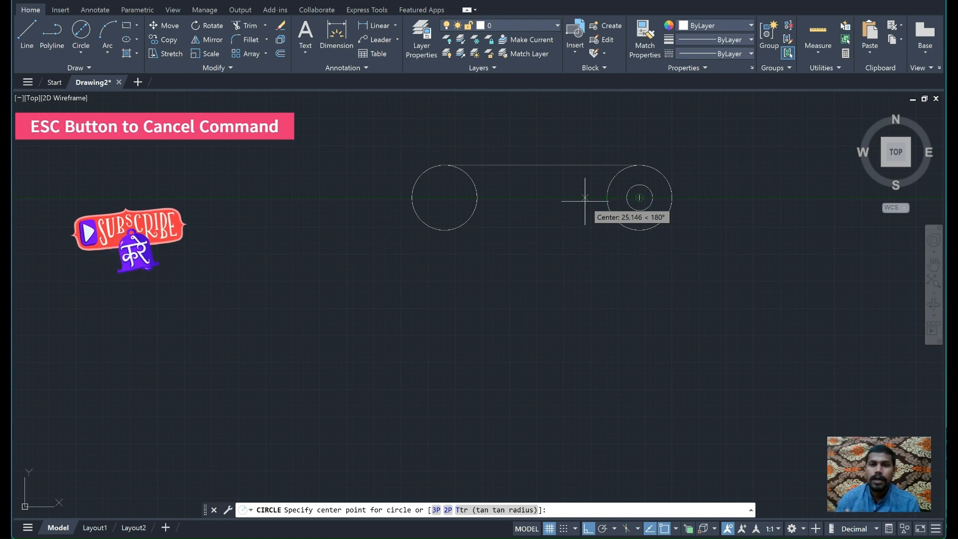
pyautogui.write('40')
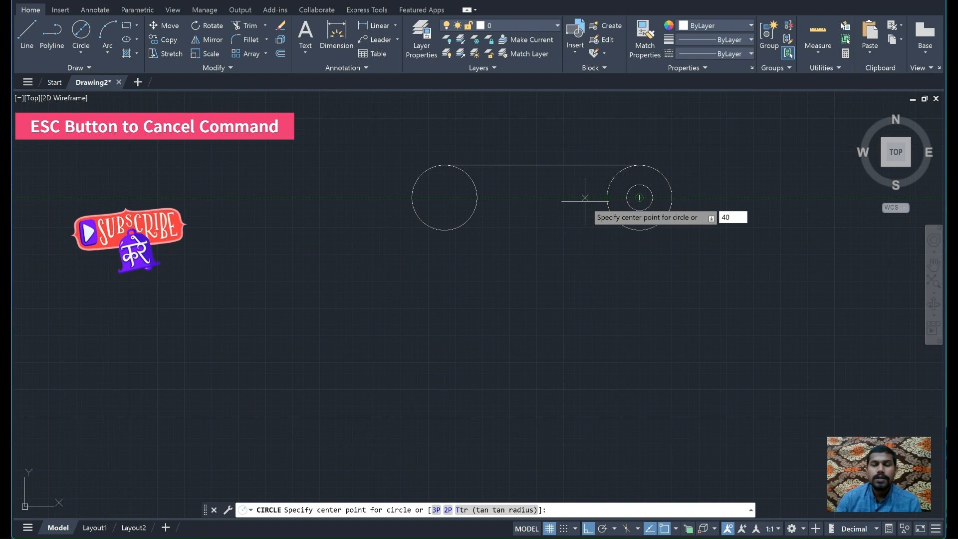
pyautogui.press('Return')
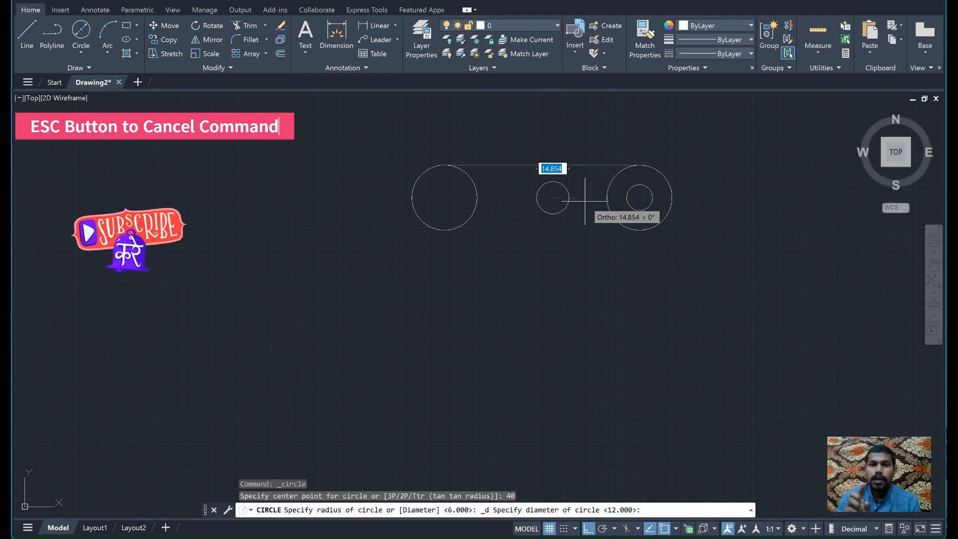
pyautogui.write('12')
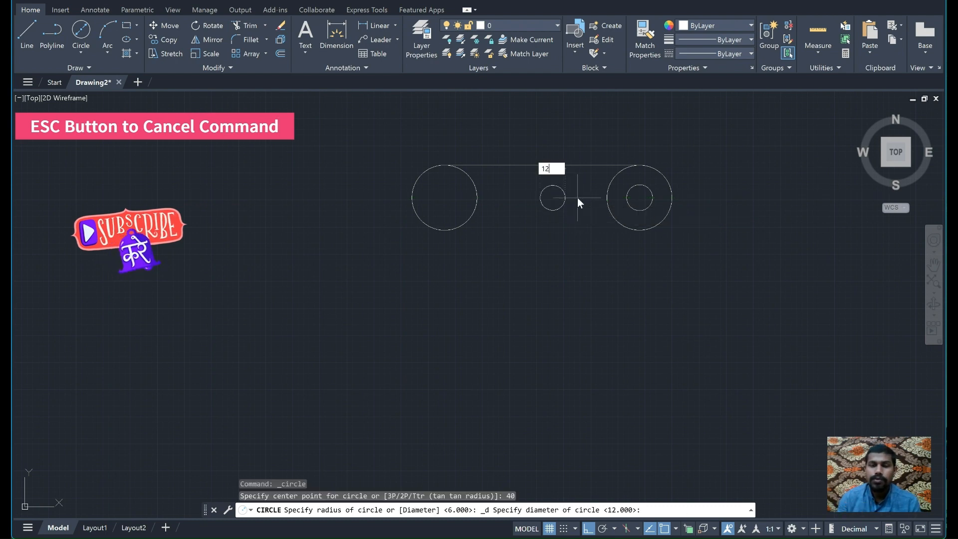
pyautogui.press('Return')
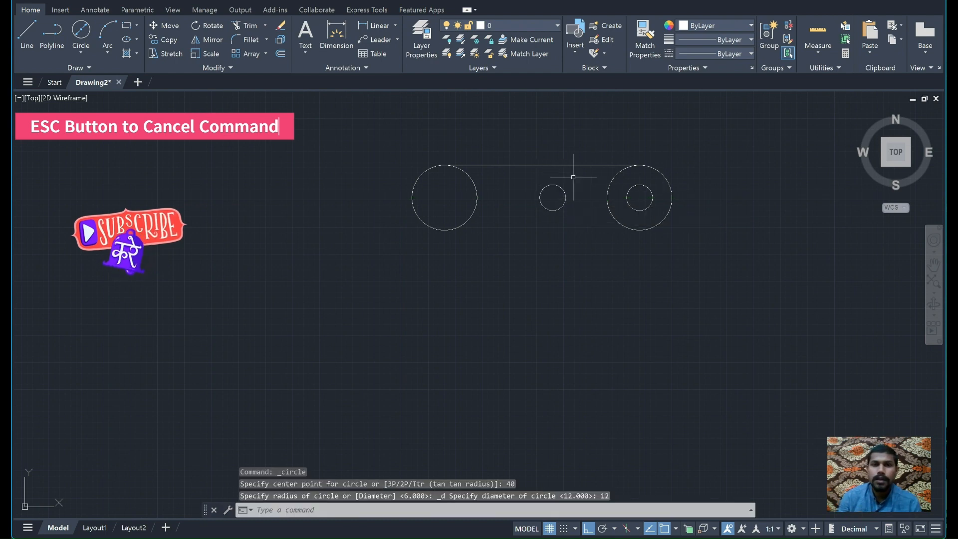
# Check the reference image and draw a horizontal line joining the top quadrants of the slot's two 12 mm circles
pyautogui.click(621, 536)
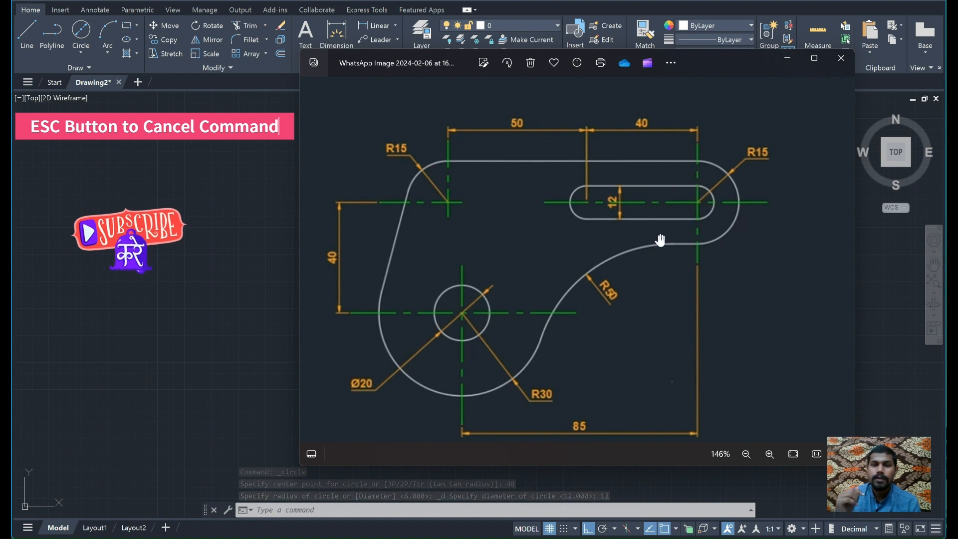
pyautogui.click(493, 475)
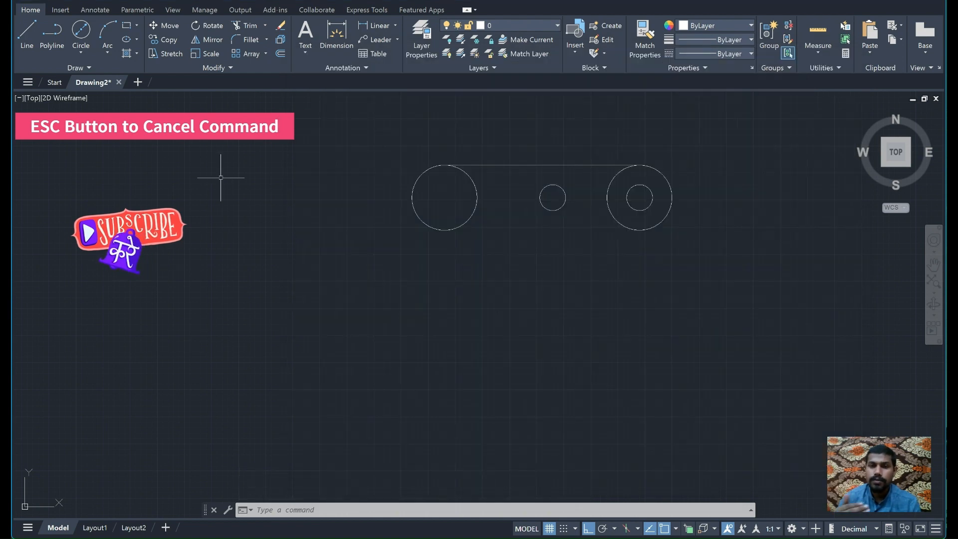
pyautogui.click(27, 34)
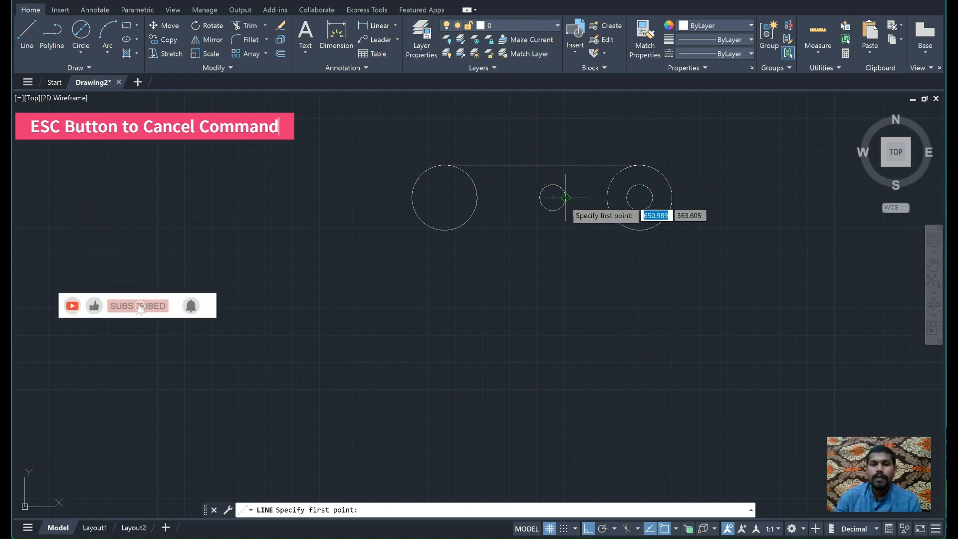
pyautogui.click(677, 529)
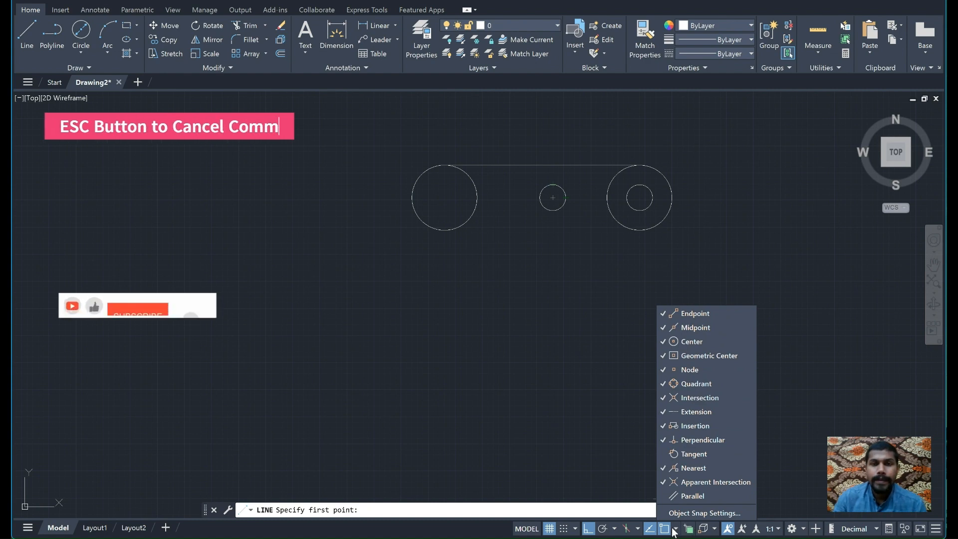
pyautogui.click(674, 529)
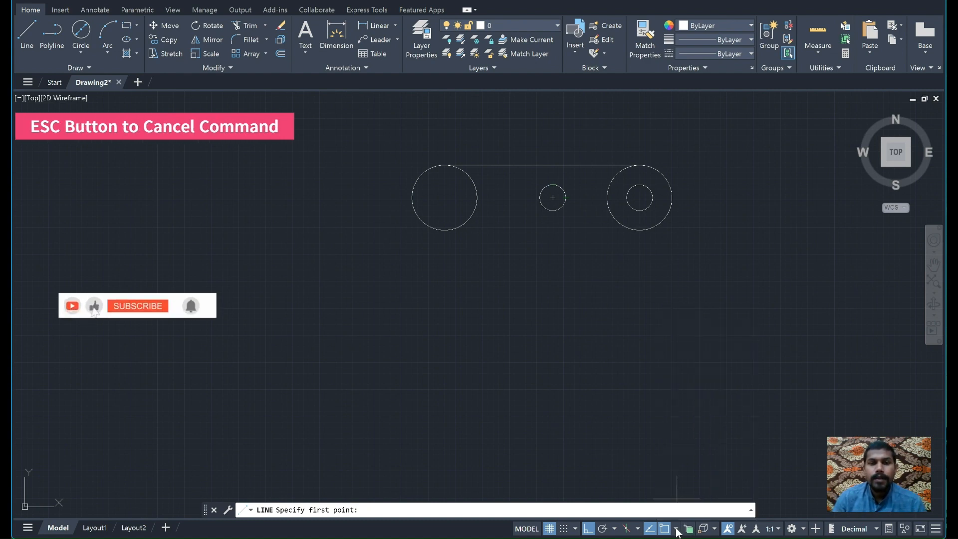
pyautogui.click(553, 184)
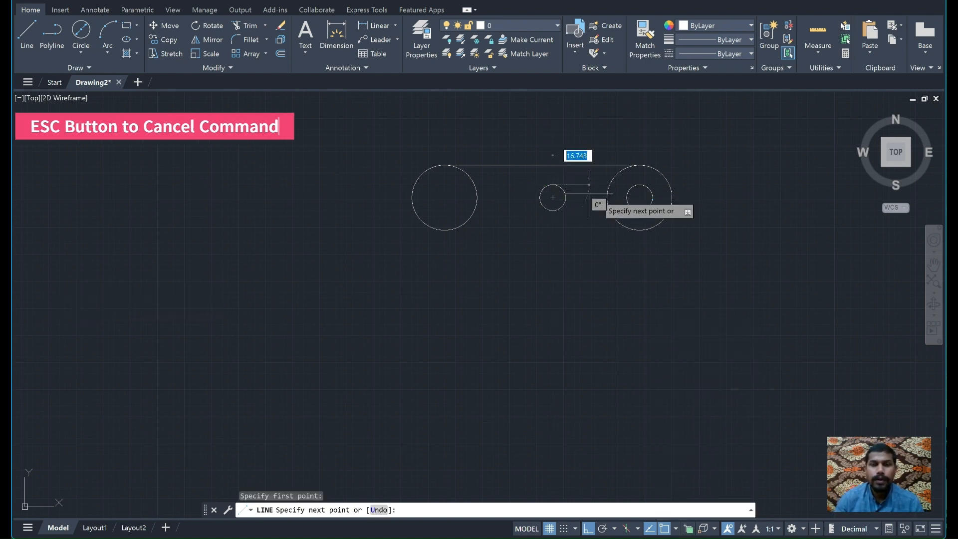
pyautogui.click(639, 185)
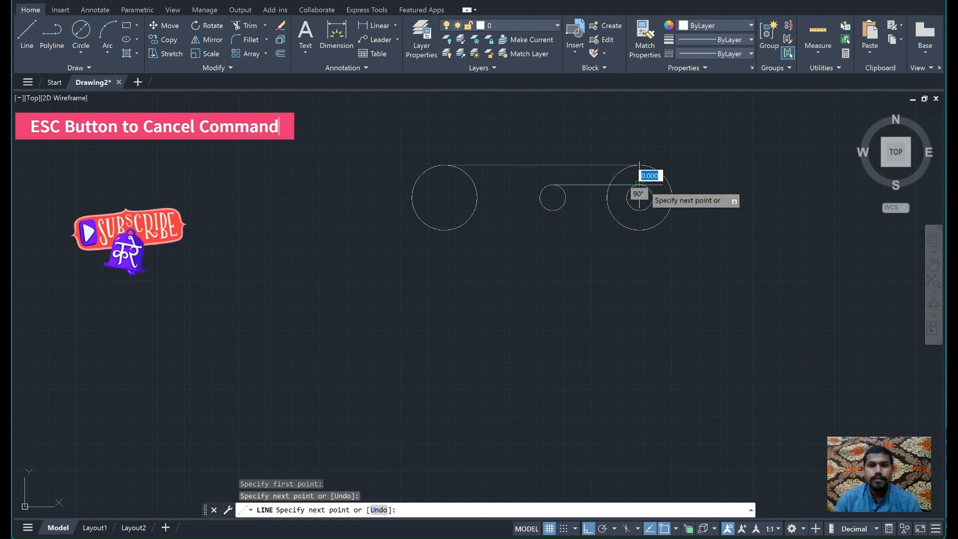
pyautogui.press('Escape')
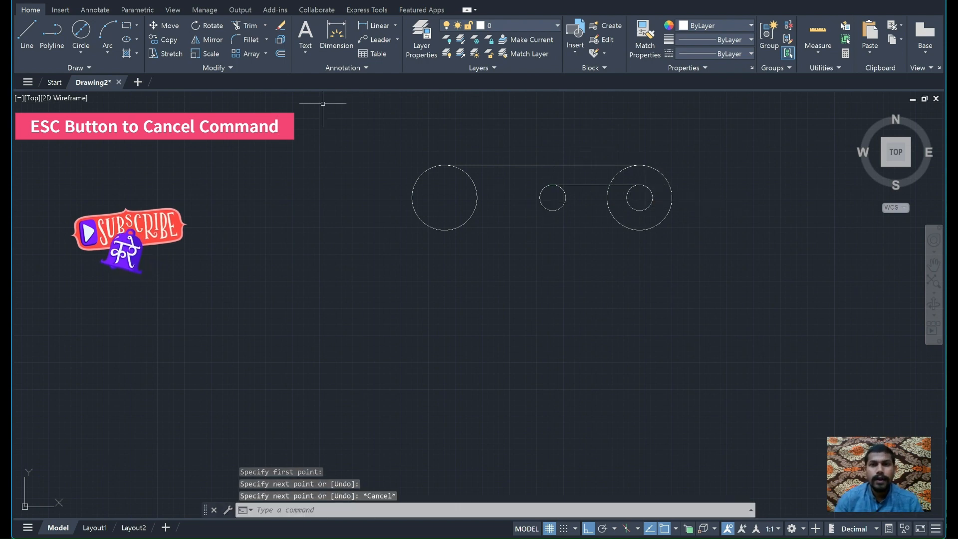
# Draw a second horizontal line joining the bottom quadrants of the slot's two 12 mm circles
pyautogui.press('Return')
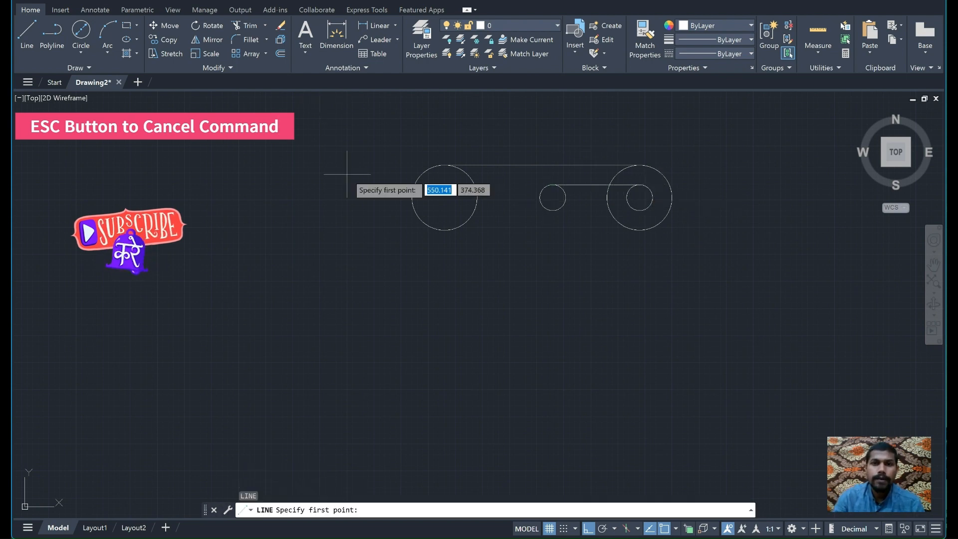
pyautogui.click(552, 210)
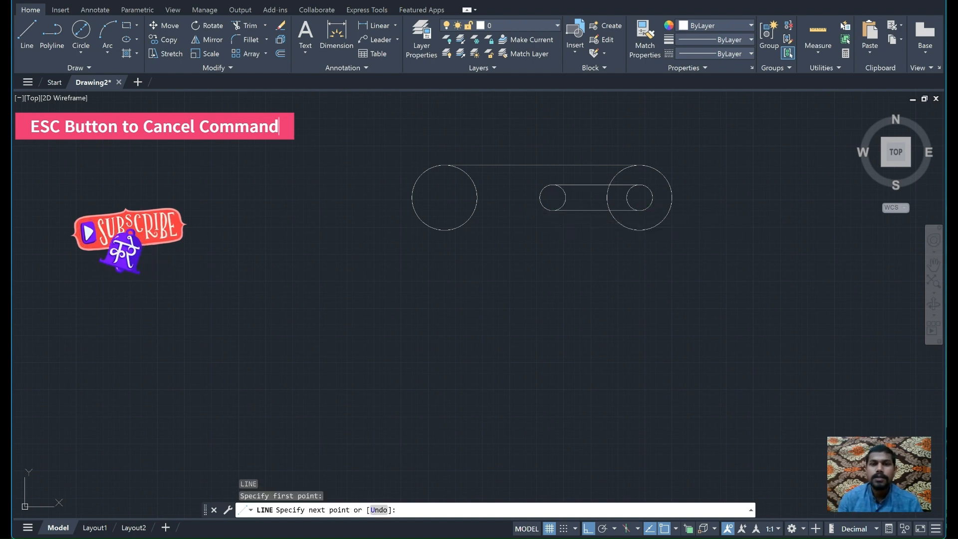
pyautogui.click(639, 210)
pyautogui.press('Escape')
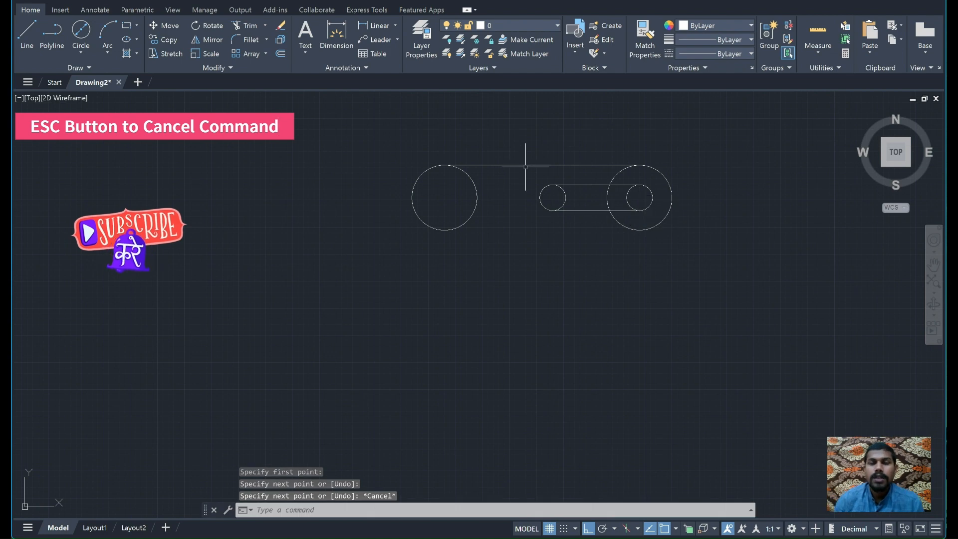
# Try to trim the inner halves of the slot's end circles and the right R15 circle's portions around the slot
pyautogui.write('tr')
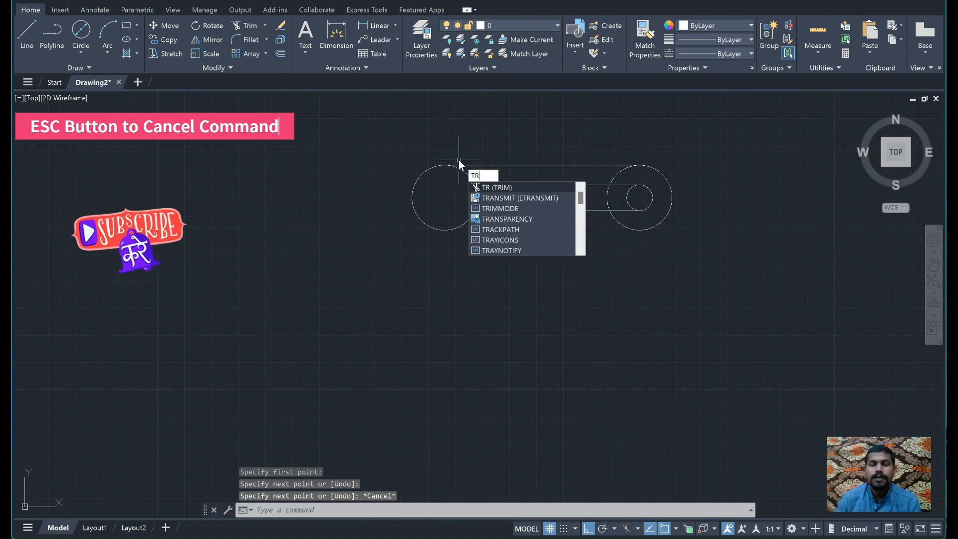
pyautogui.press('Return')
pyautogui.click(564, 196)
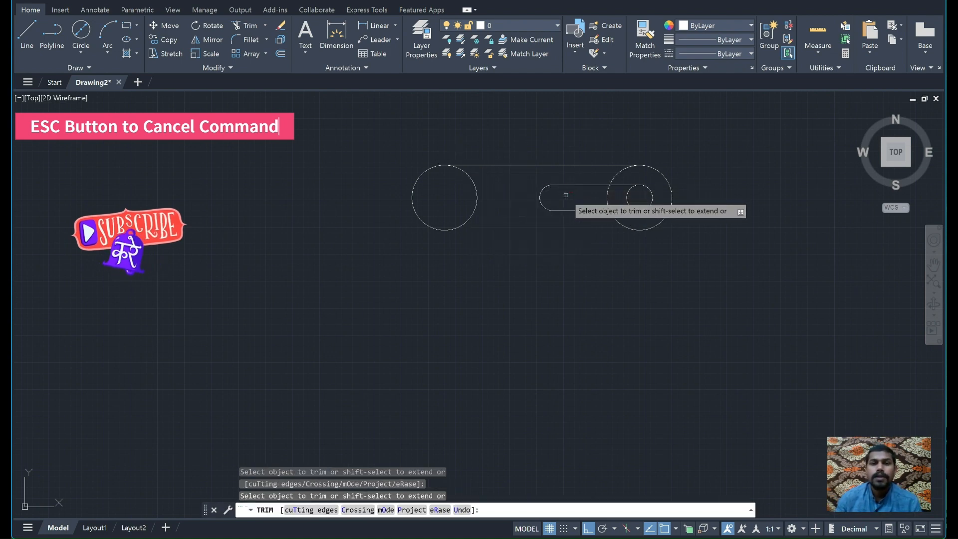
pyautogui.moveTo(610, 200); pyautogui.dragTo(600, 199)
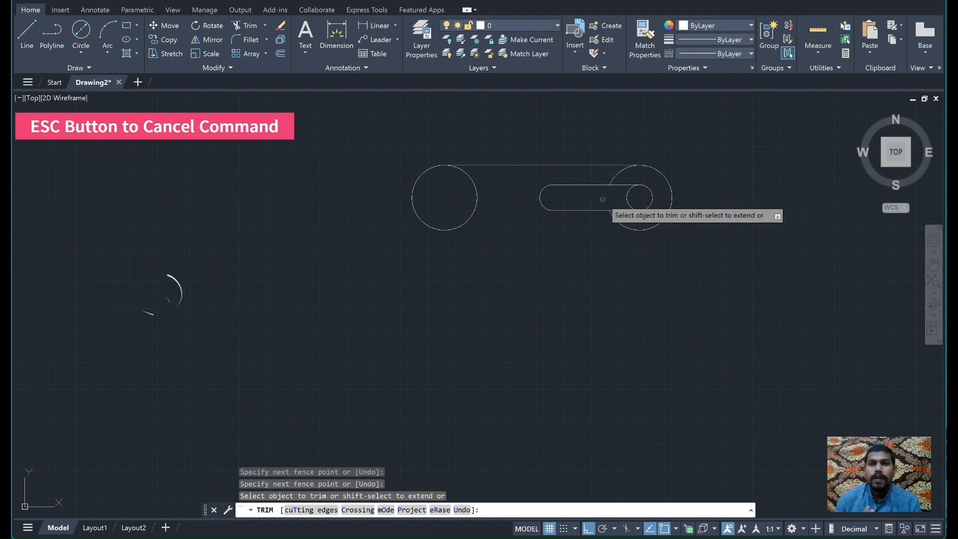
pyautogui.press('Return')
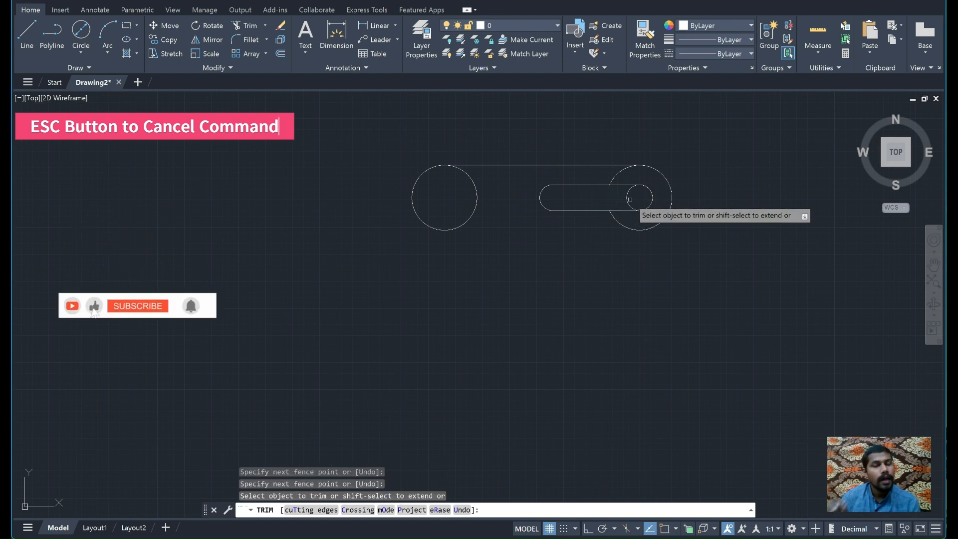
pyautogui.click(627, 199)
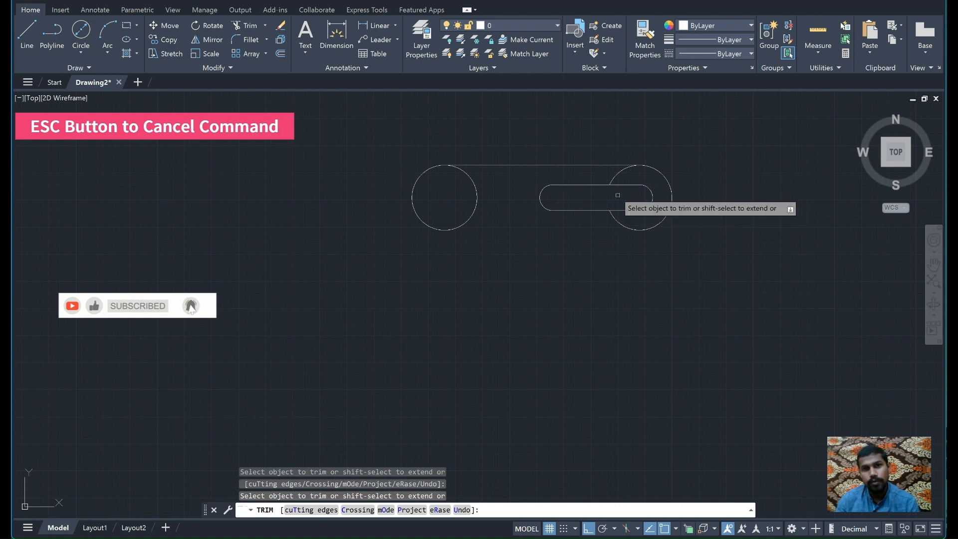
pyautogui.click(616, 174)
pyautogui.click(621, 223)
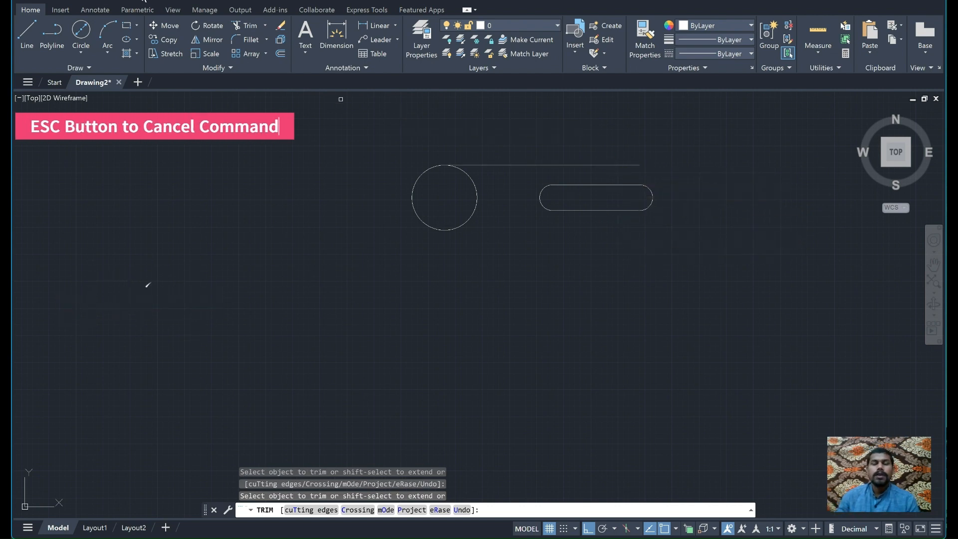
pyautogui.press('Escape')
# Dismiss the plot settings without plotting and undo the whole trim of the slot and right R15 circle
pyautogui.hotkey('ctrl', 'p')
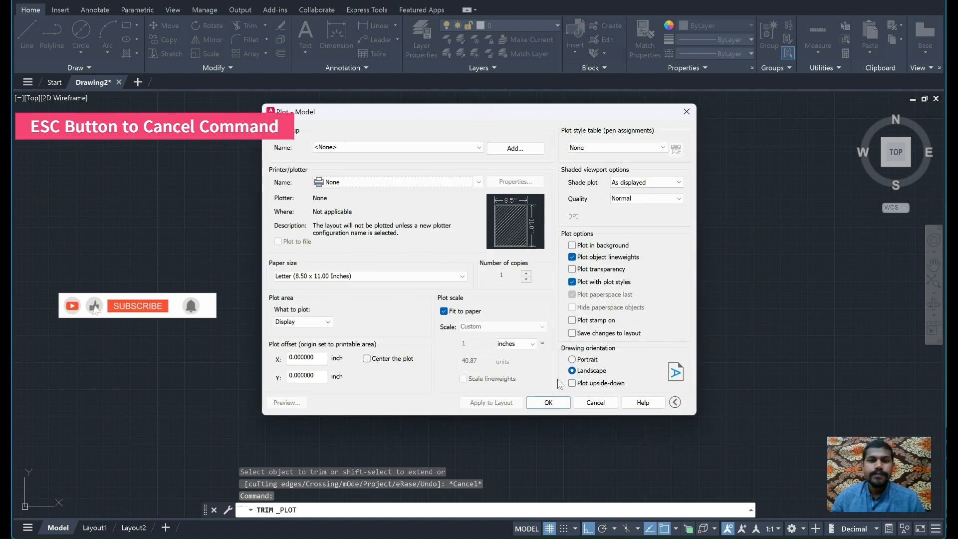
pyautogui.click(595, 402)
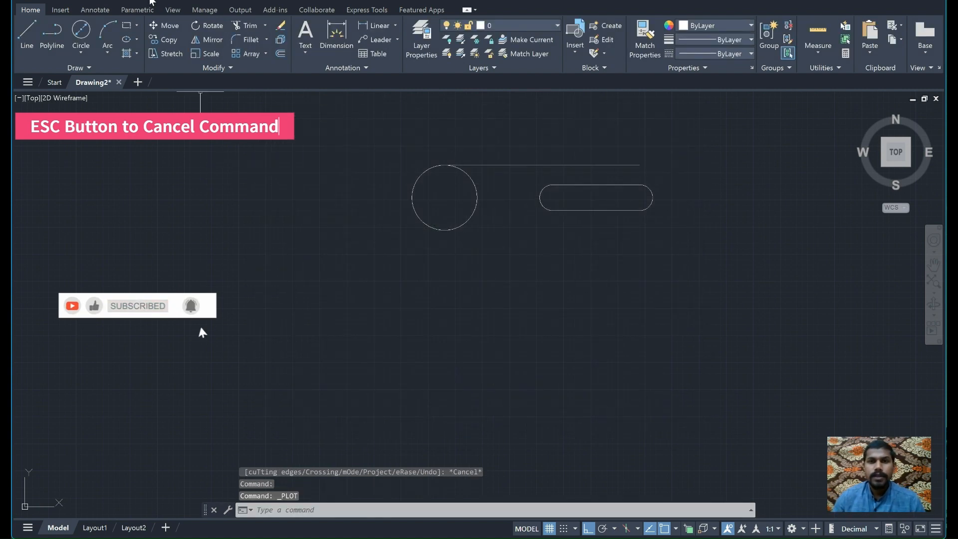
pyautogui.hotkey('ctrl', 'z')
pyautogui.hotkey('ctrl', 'z')
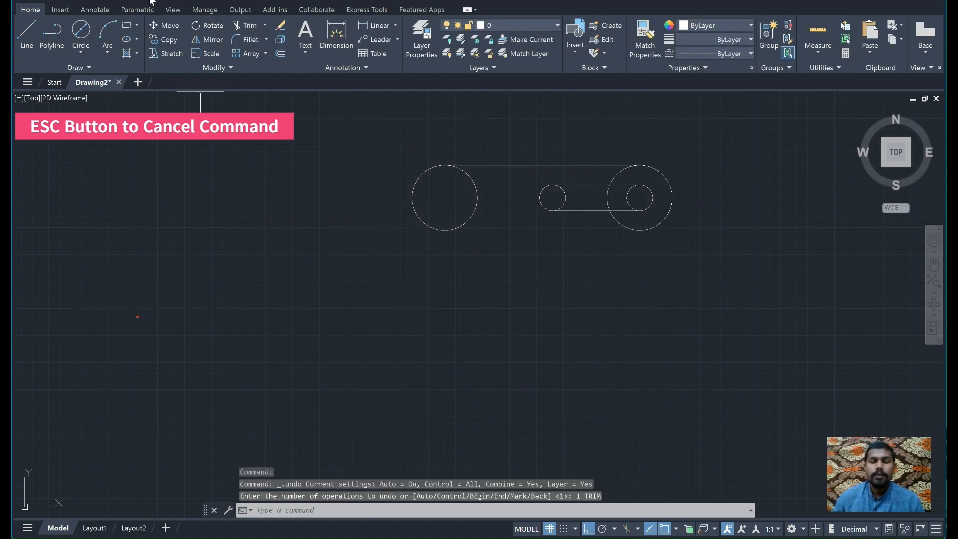
# Trim the slot's inner half circles and the right R15 circle's portions inside the slot and between it and the top line
pyautogui.click(247, 27)
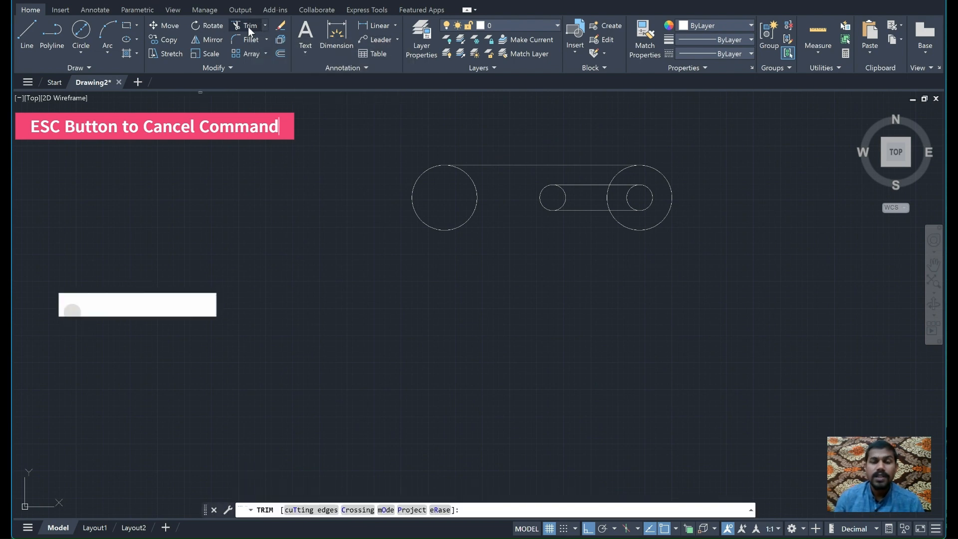
pyautogui.click(566, 197)
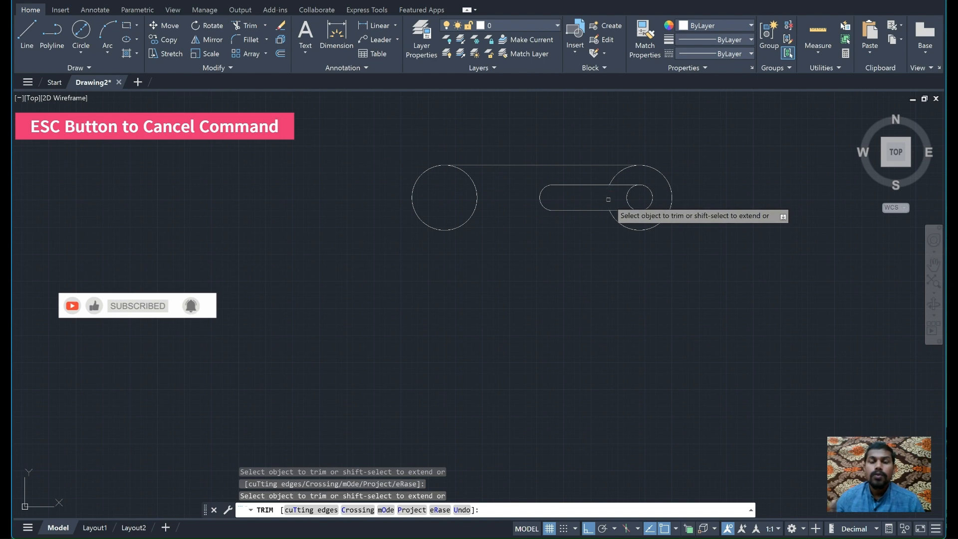
pyautogui.click(629, 198)
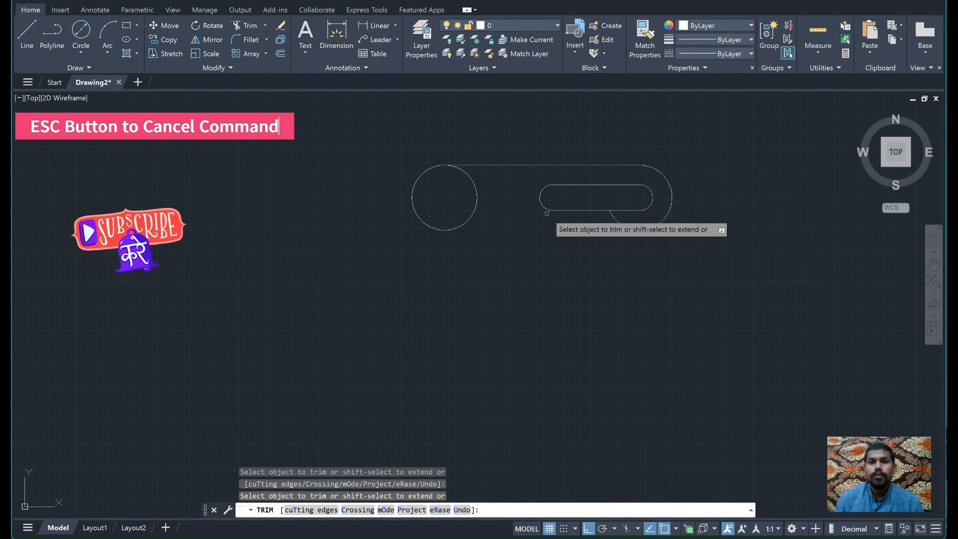
pyautogui.press('Escape')
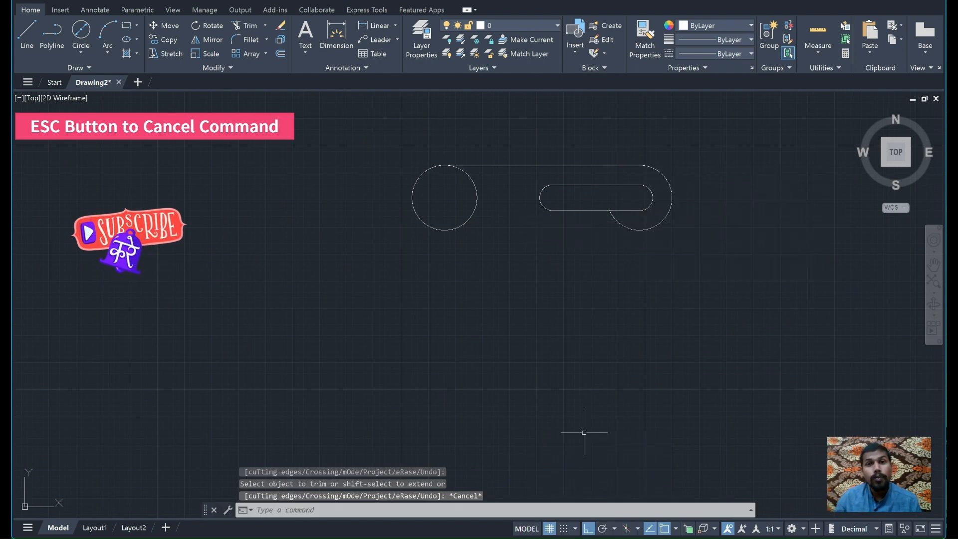
# Check the reference image and draw a 5 mm horizontal line rightward from a point 40 mm directly below the left circle's centre
pyautogui.hotkey('alt', 'Tab')
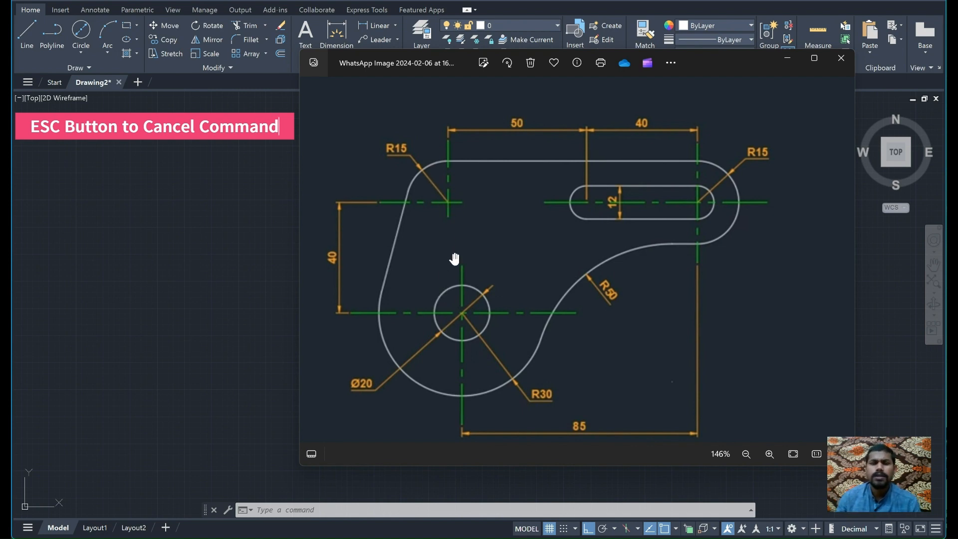
pyautogui.click(211, 233)
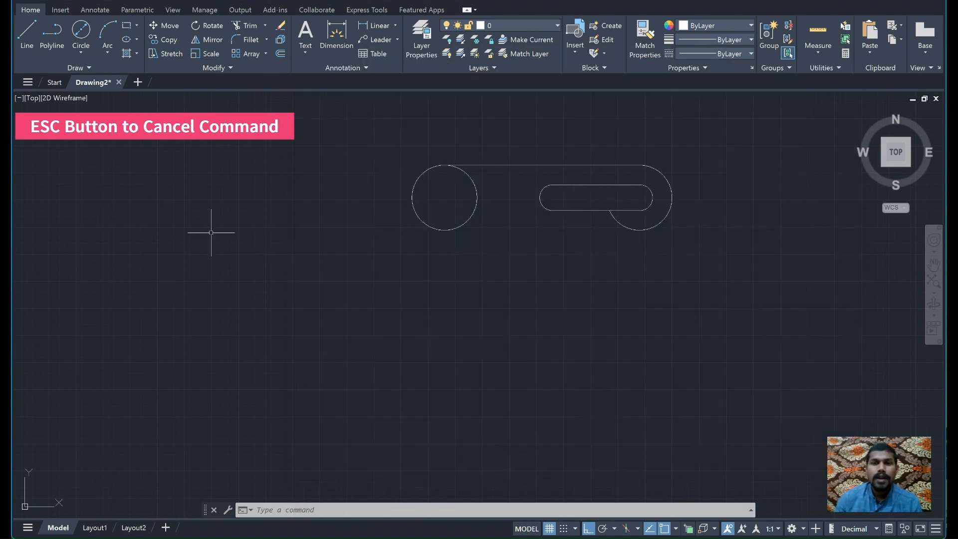
pyautogui.click(24, 28)
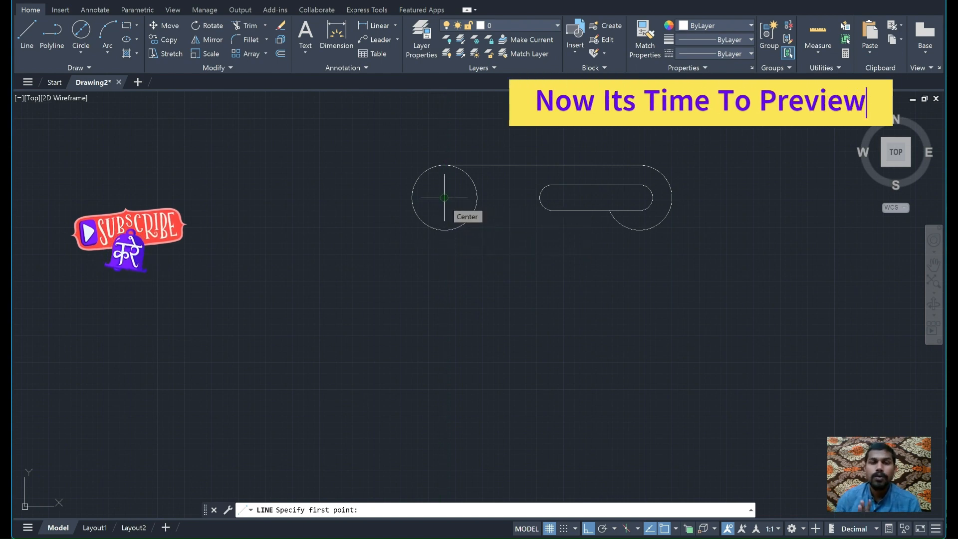
pyautogui.write('40')
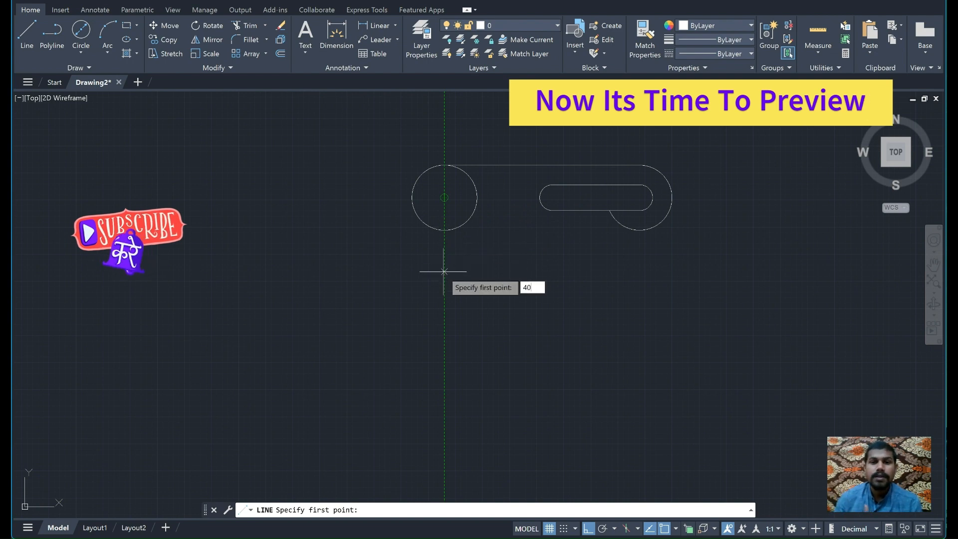
pyautogui.press('Return')
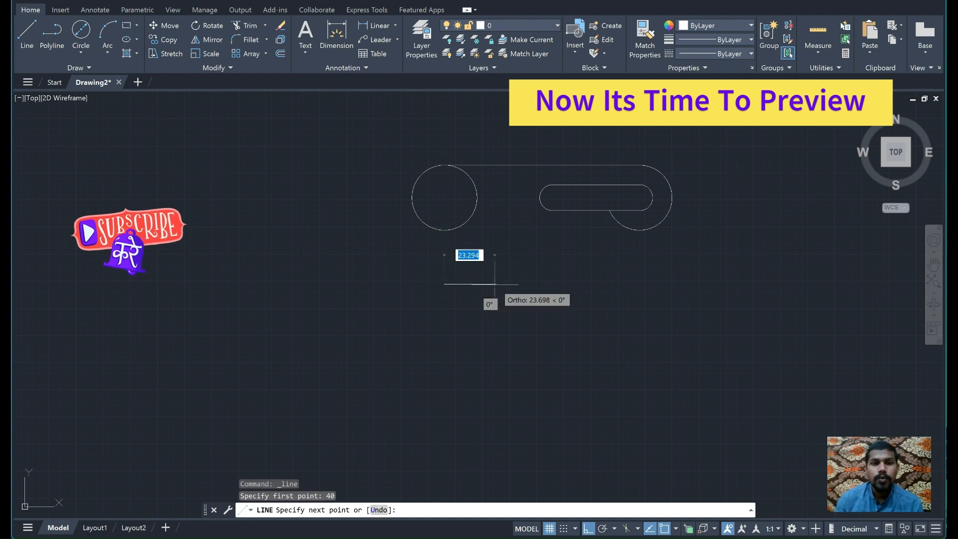
pyautogui.write('5')
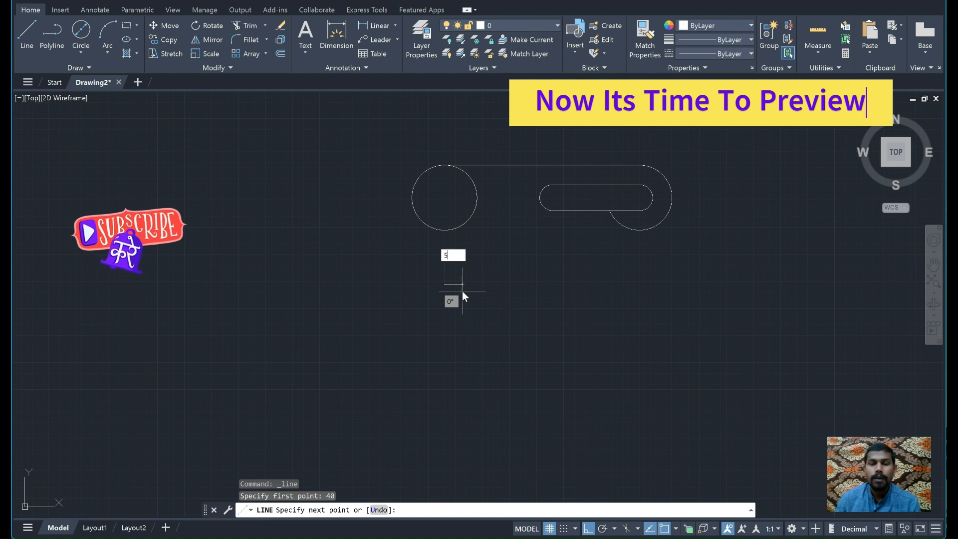
pyautogui.press('Return')
pyautogui.press('Escape')
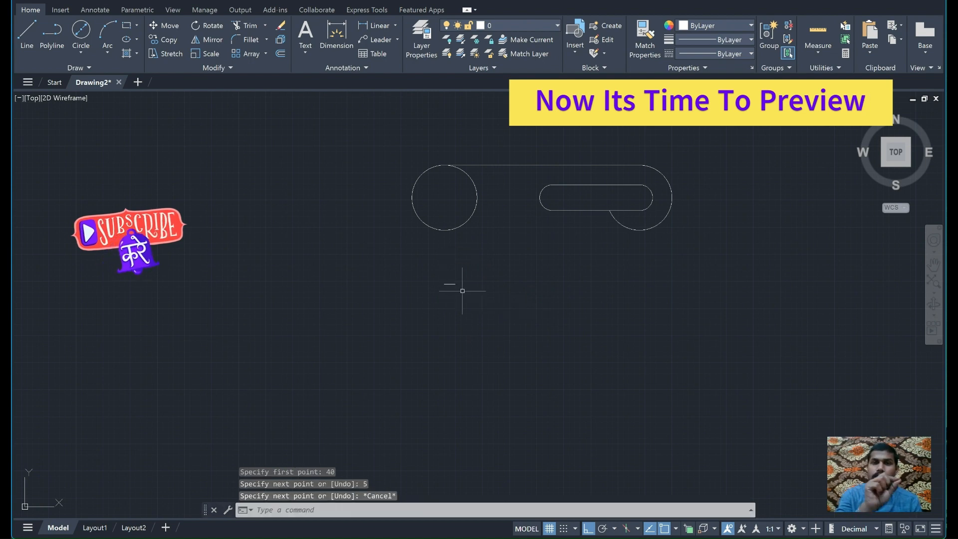
# Check the reference image and draw a circle of radius 30 mm centred on the right end of the 5 mm line
pyautogui.click(621, 536)
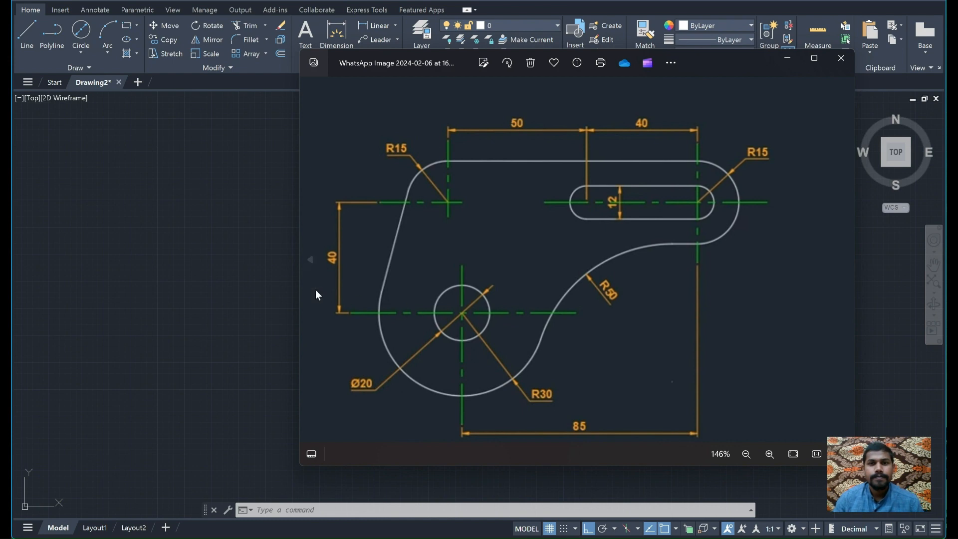
pyautogui.click(268, 281)
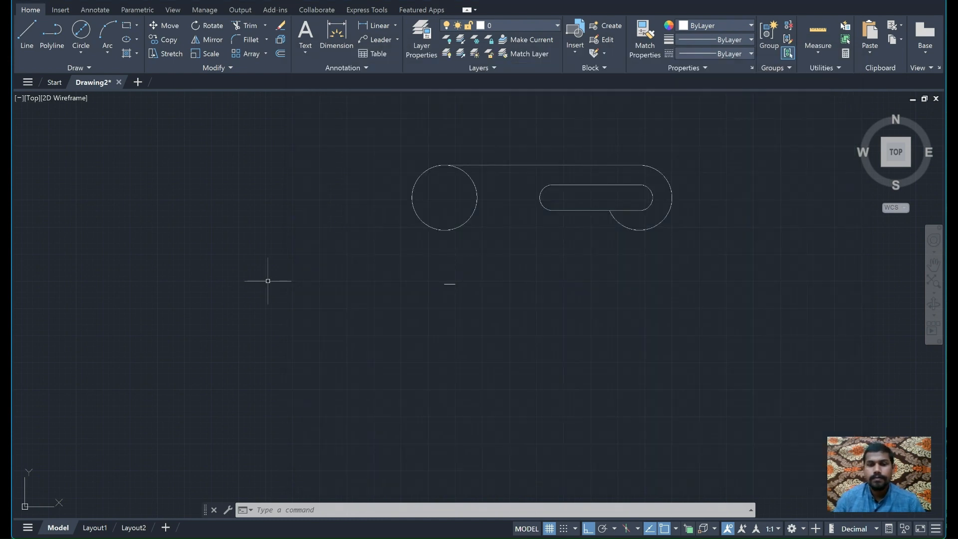
pyautogui.click(84, 47)
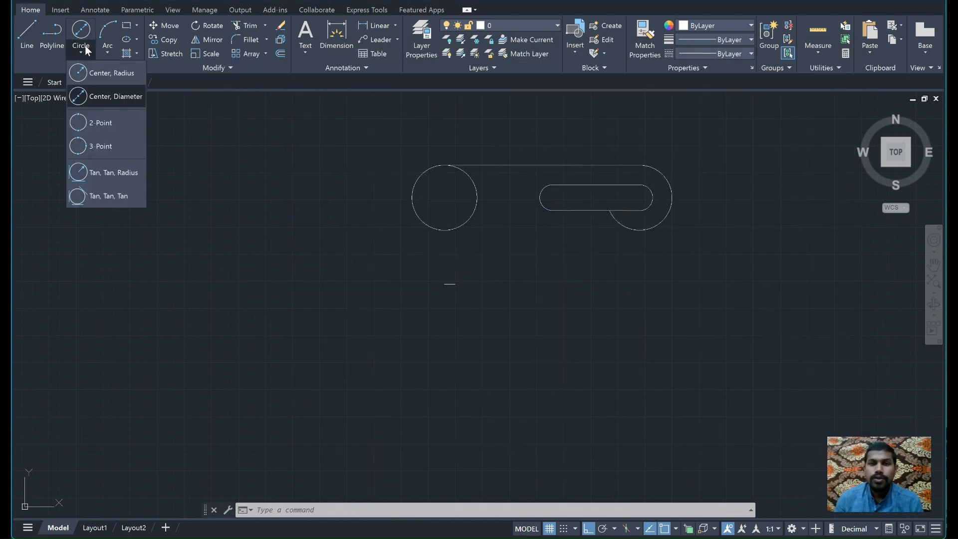
pyautogui.click(93, 70)
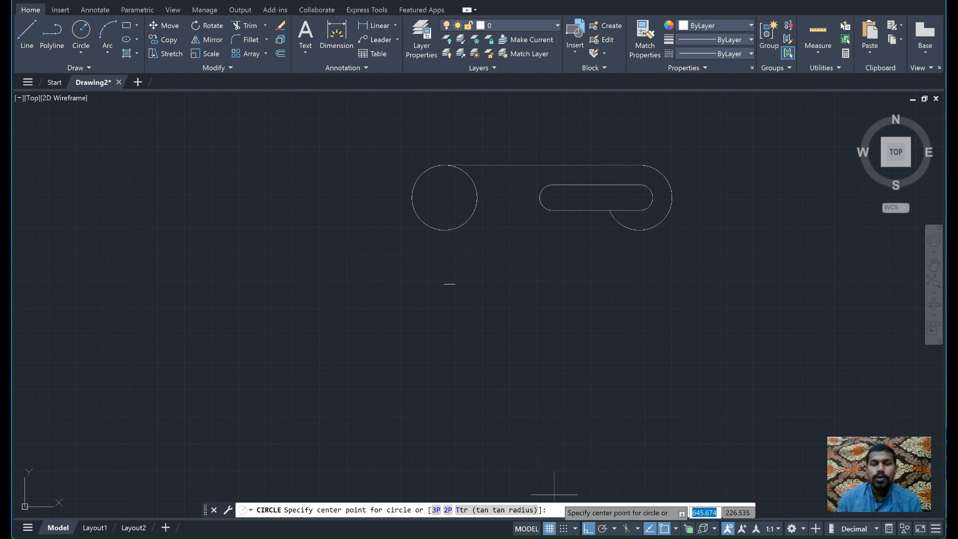
pyautogui.hotkey('alt', 'Tab')
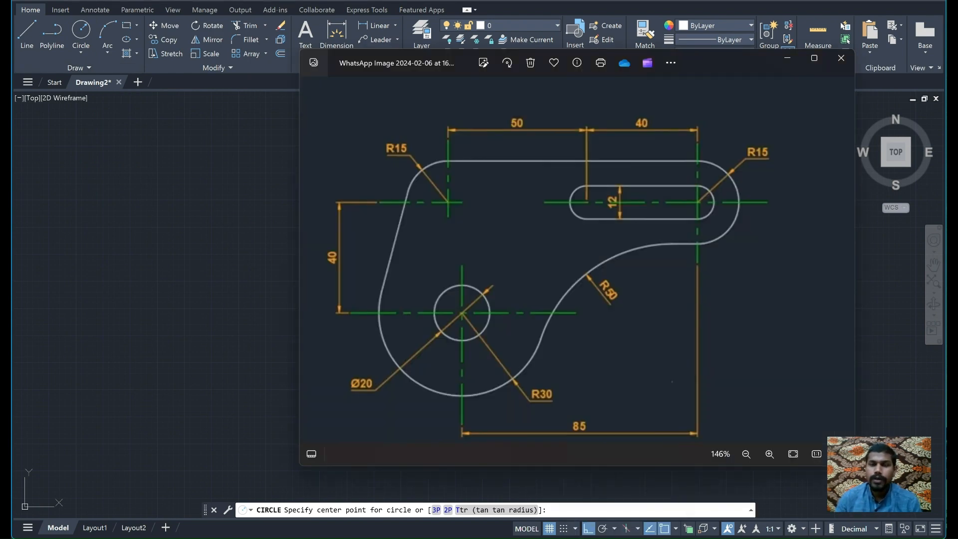
pyautogui.hotkey('alt', 'Tab')
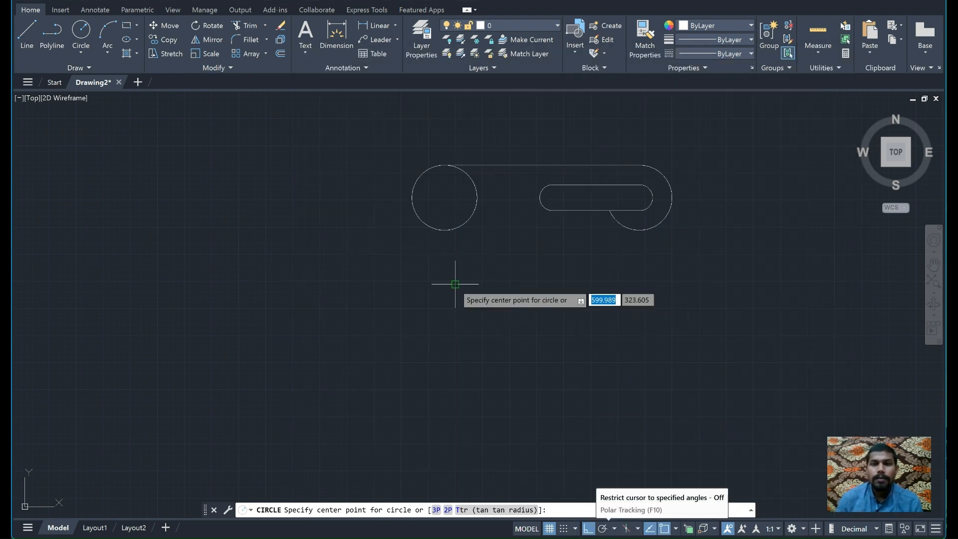
pyautogui.click(455, 284)
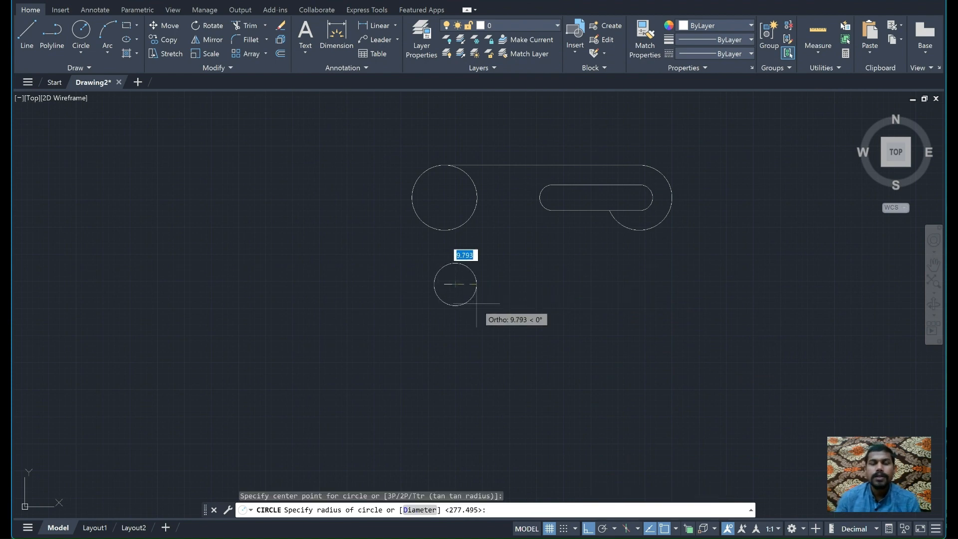
pyautogui.write('30')
pyautogui.press('Return')
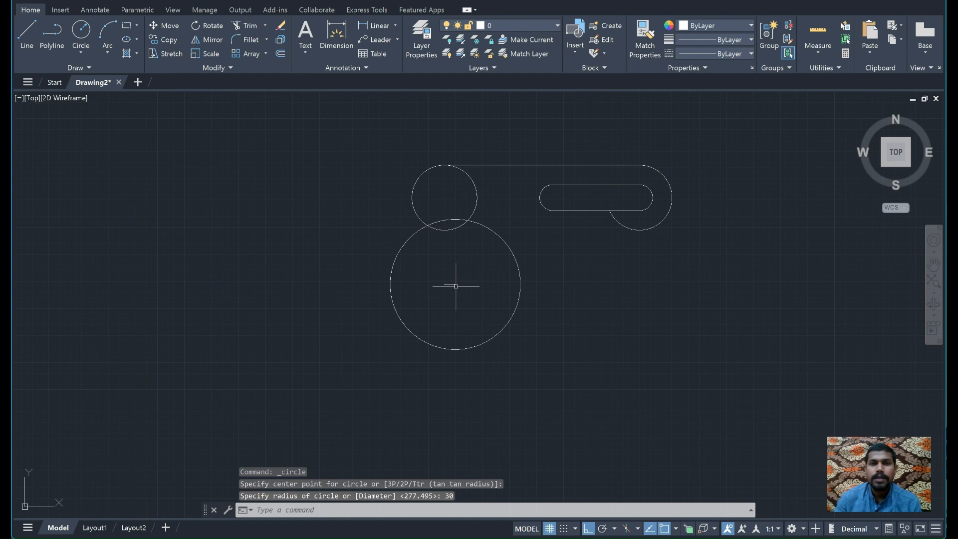
# Check the reference image and draw a 20 mm diameter circle concentric with the R30 circle
pyautogui.click(616, 537)
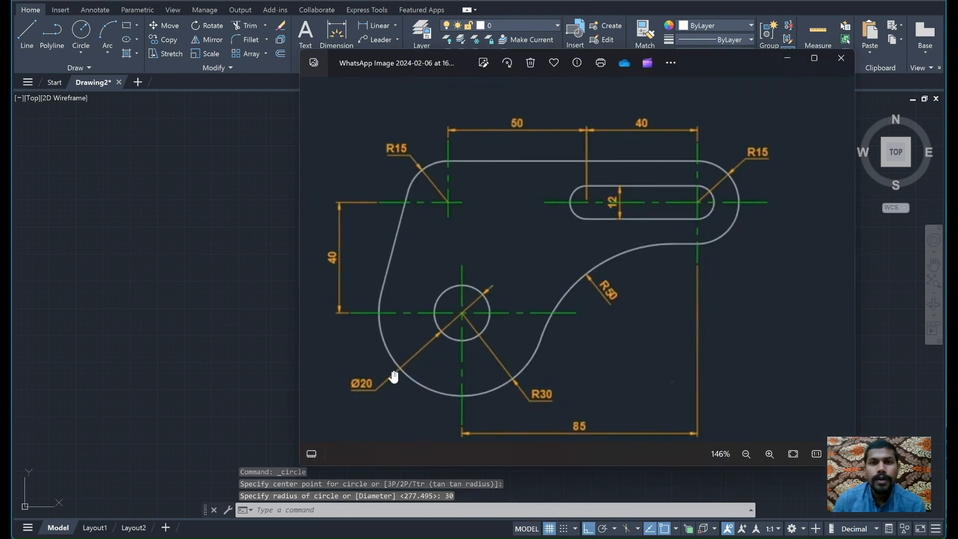
pyautogui.click(238, 314)
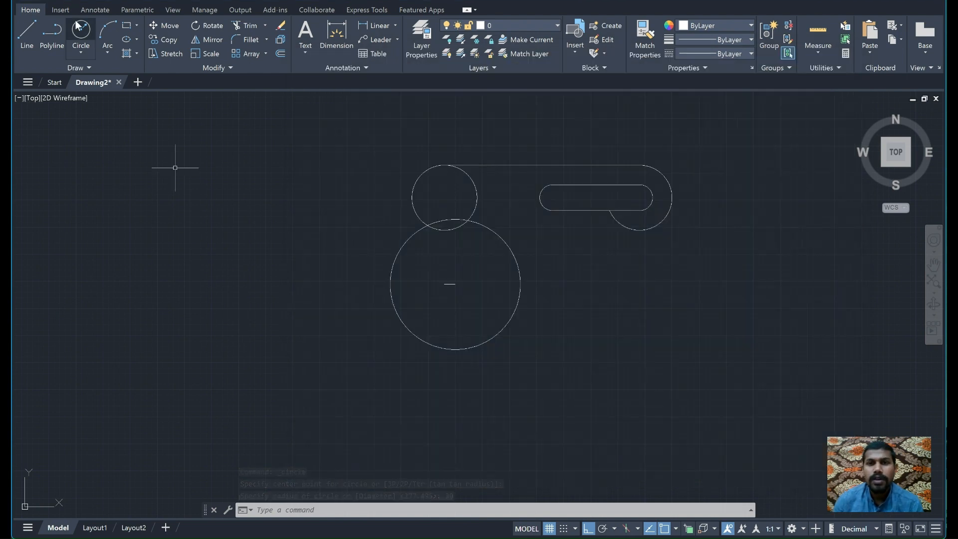
pyautogui.click(79, 43)
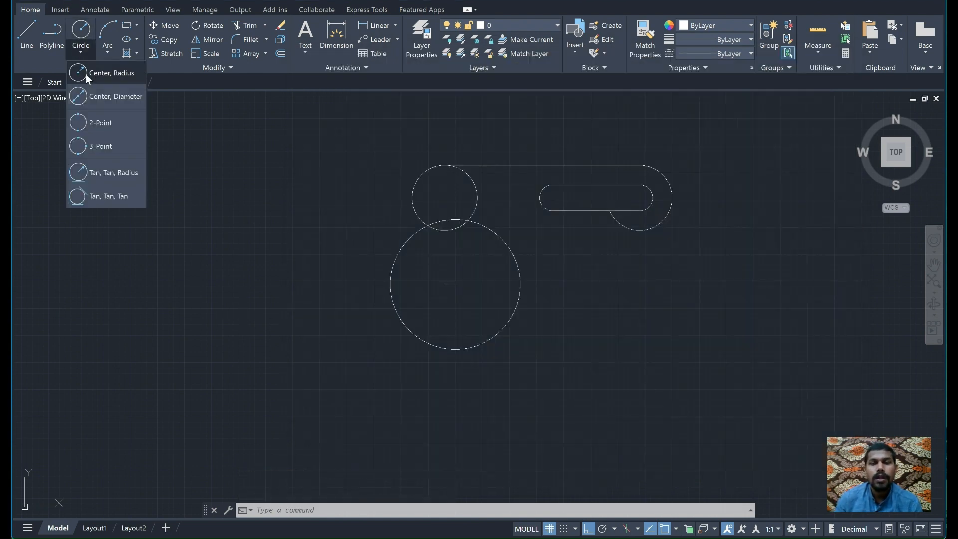
pyautogui.click(110, 95)
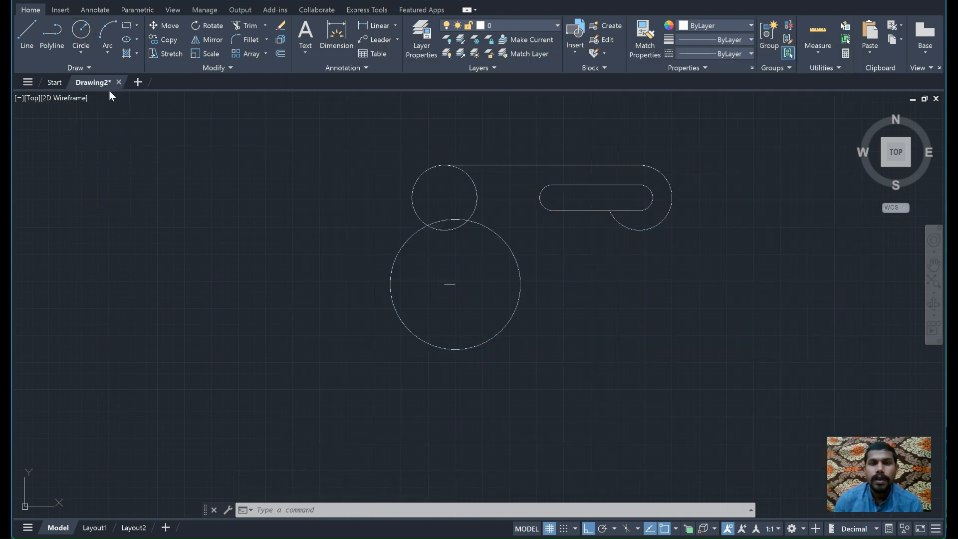
pyautogui.click(455, 284)
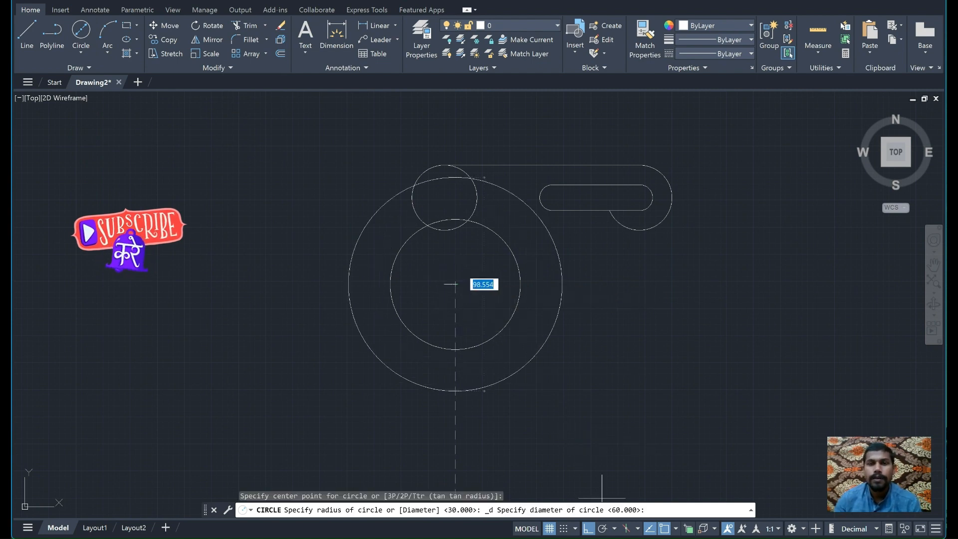
pyautogui.click(619, 537)
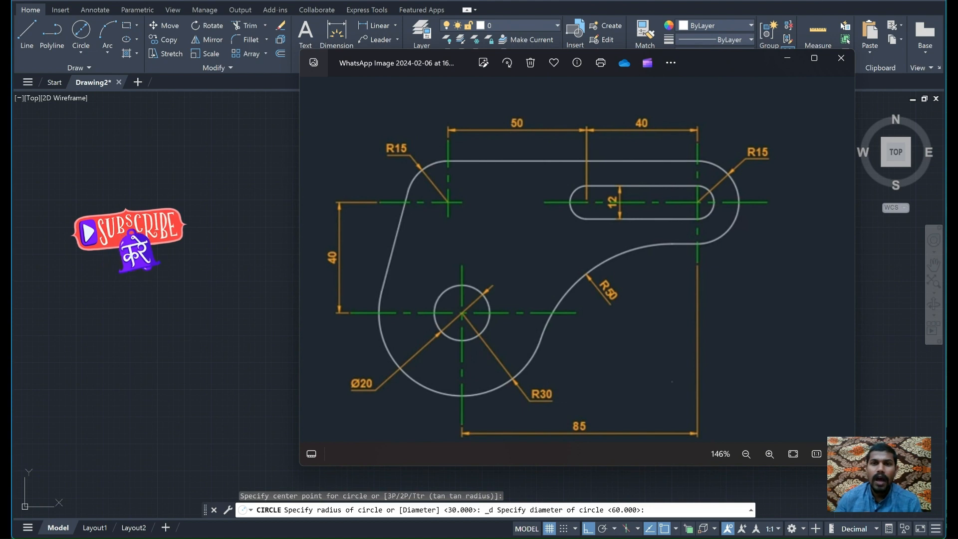
pyautogui.click(619, 537)
pyautogui.write('2')
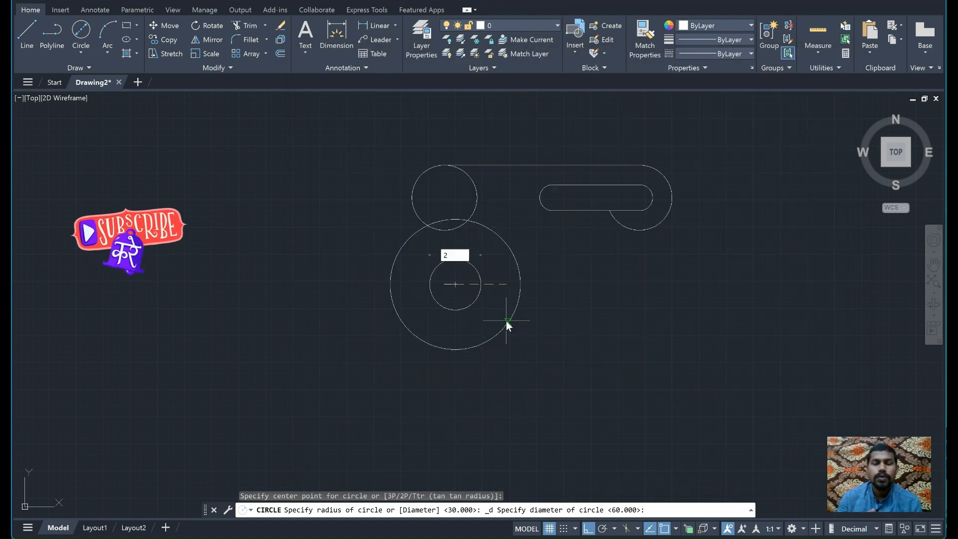
pyautogui.write('0')
pyautogui.press('Return')
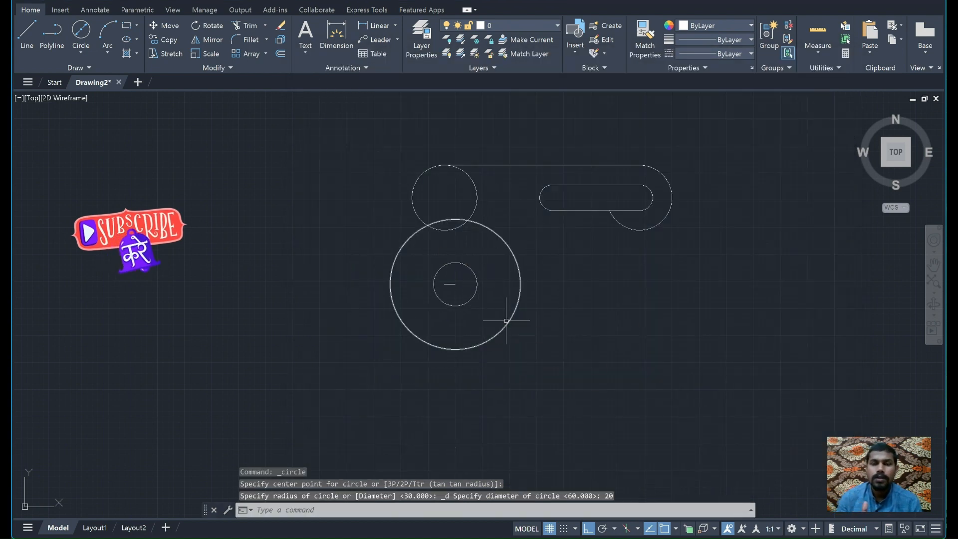
# Remove the short 5 mm helper line inside the 20 mm circle with Trim
pyautogui.click(450, 283)
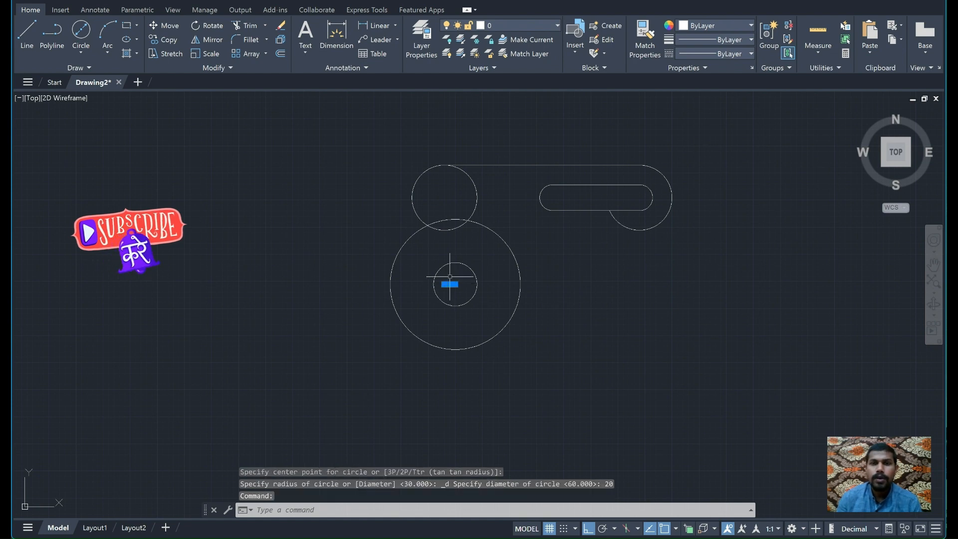
pyautogui.click(244, 24)
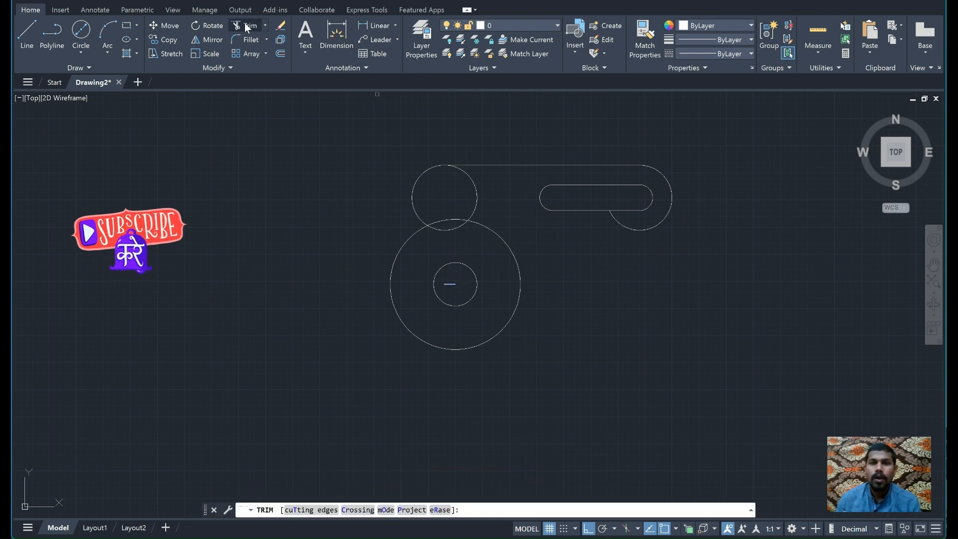
pyautogui.click(451, 283)
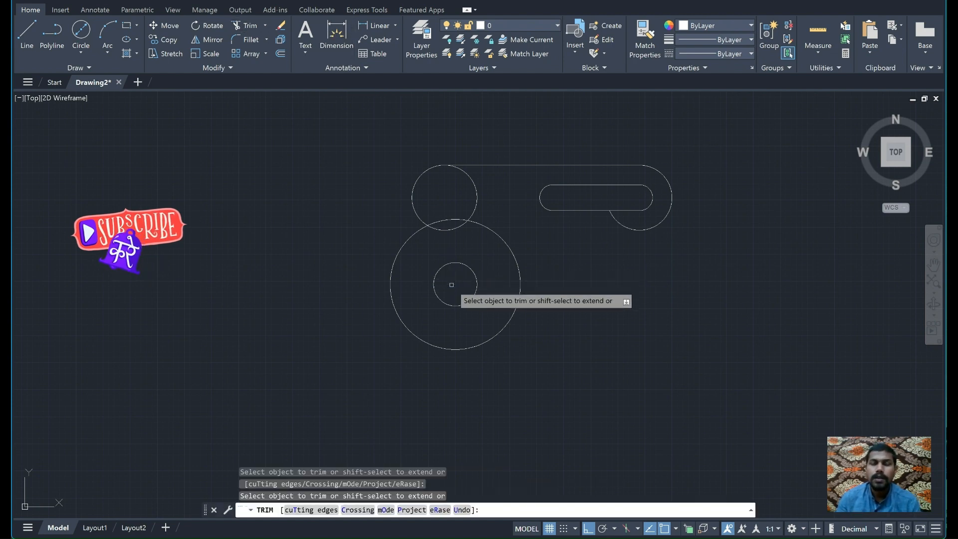
pyautogui.press('Escape')
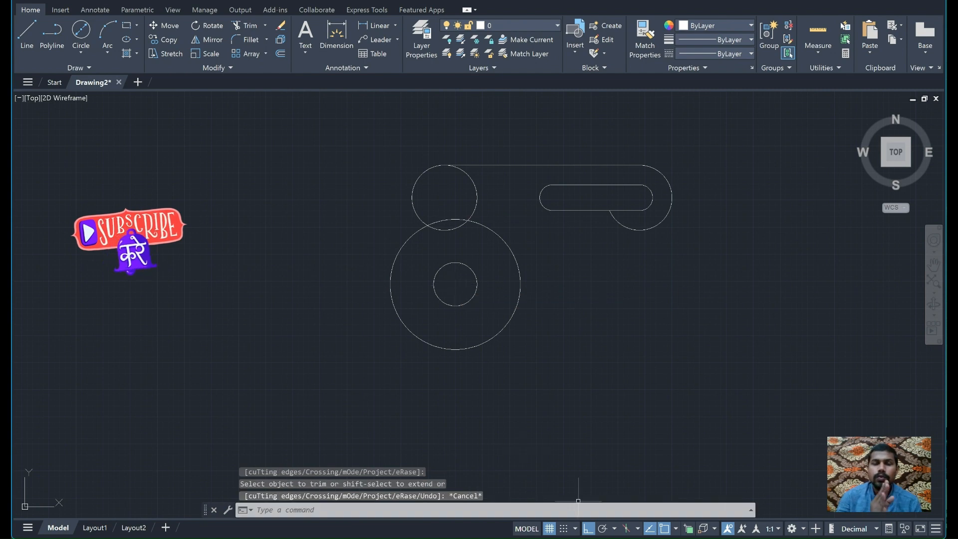
# Check the reference image, turn Ortho off, and try a line from the upper-left R15 circle's left quadrant to the R30 circle
pyautogui.click(578, 538)
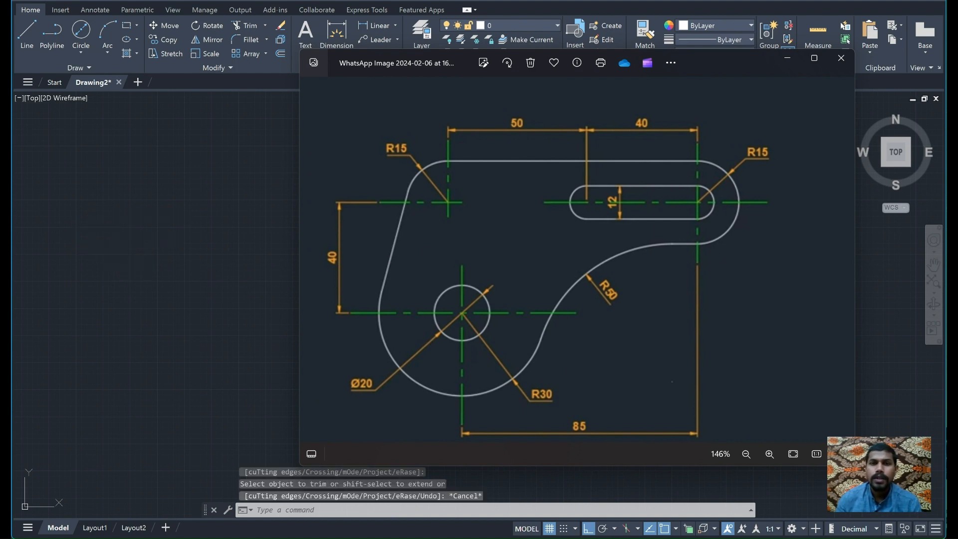
pyautogui.click(507, 483)
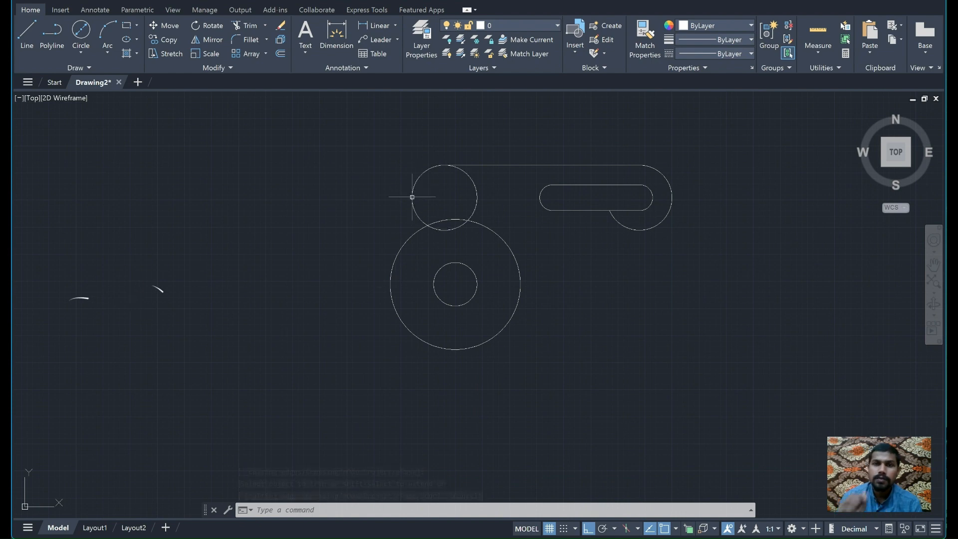
pyautogui.click(621, 481)
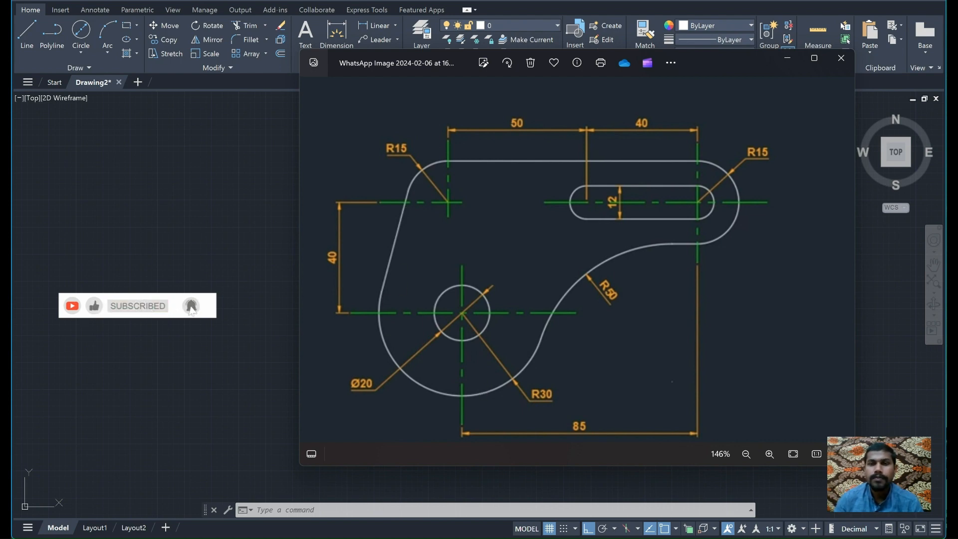
pyautogui.click(622, 537)
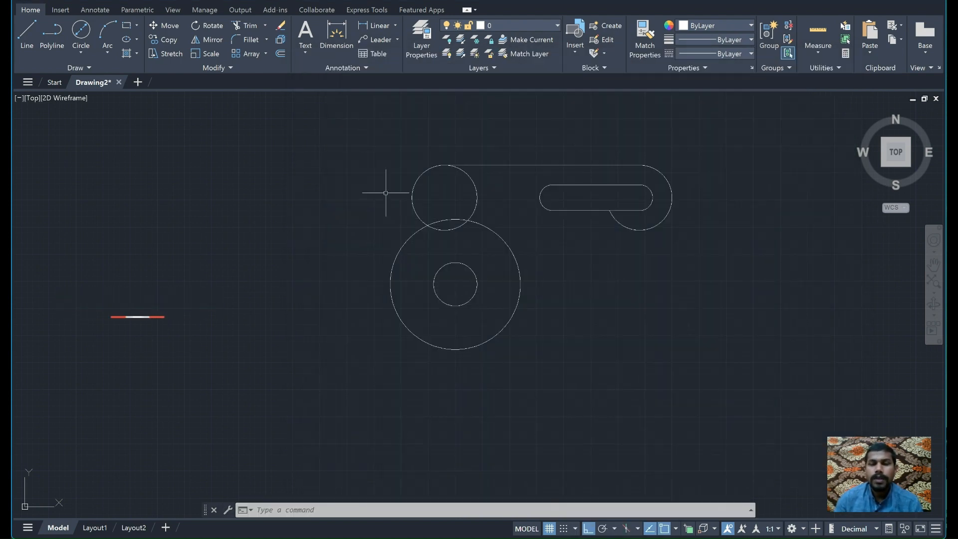
pyautogui.click(23, 33)
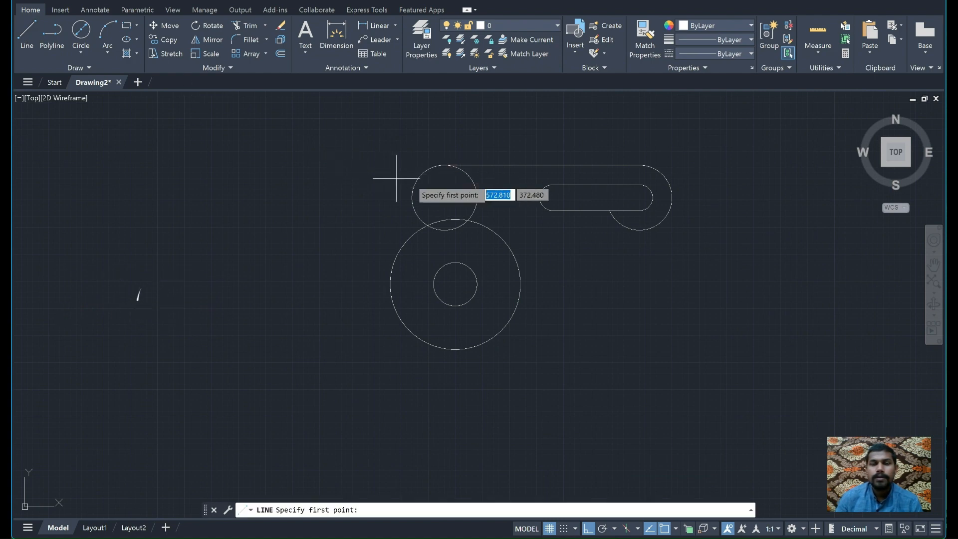
pyautogui.click(412, 197)
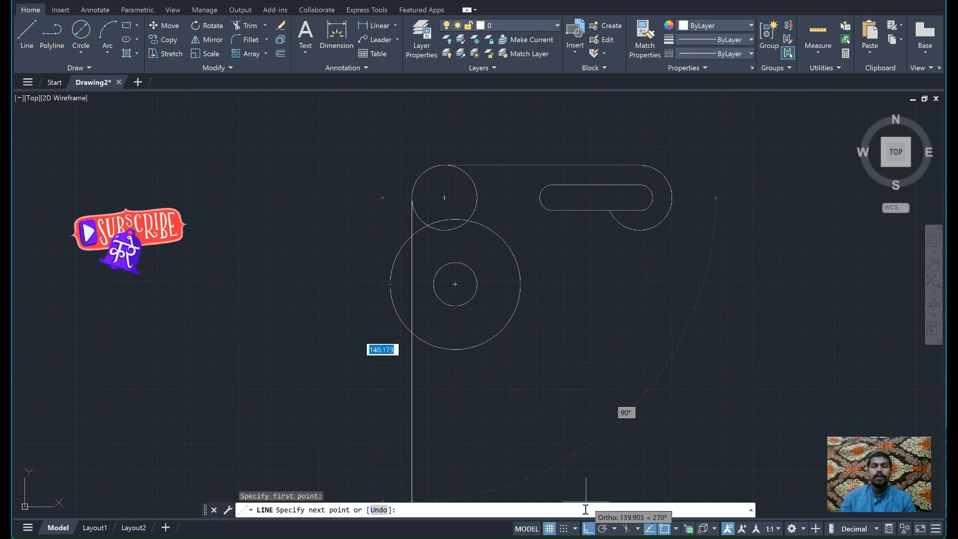
pyautogui.click(588, 528)
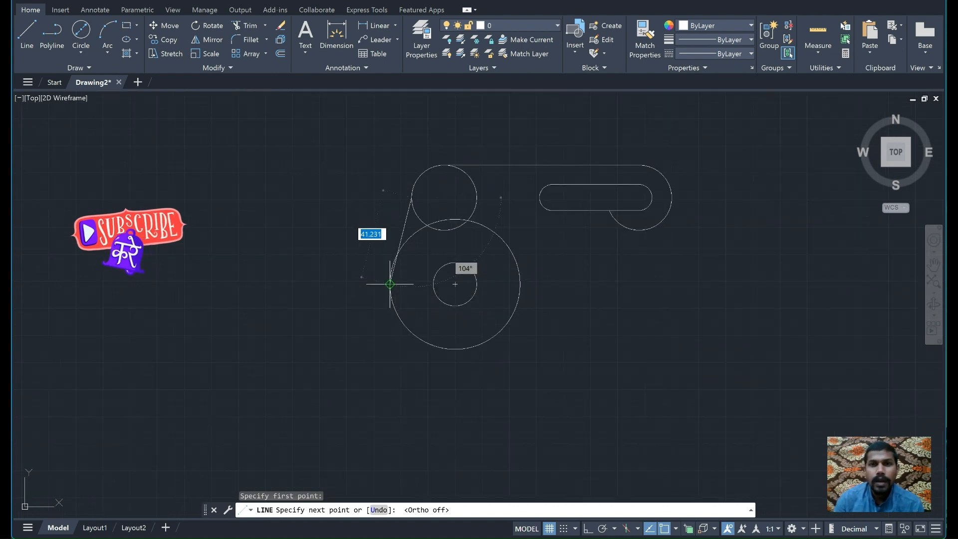
pyautogui.press('Escape')
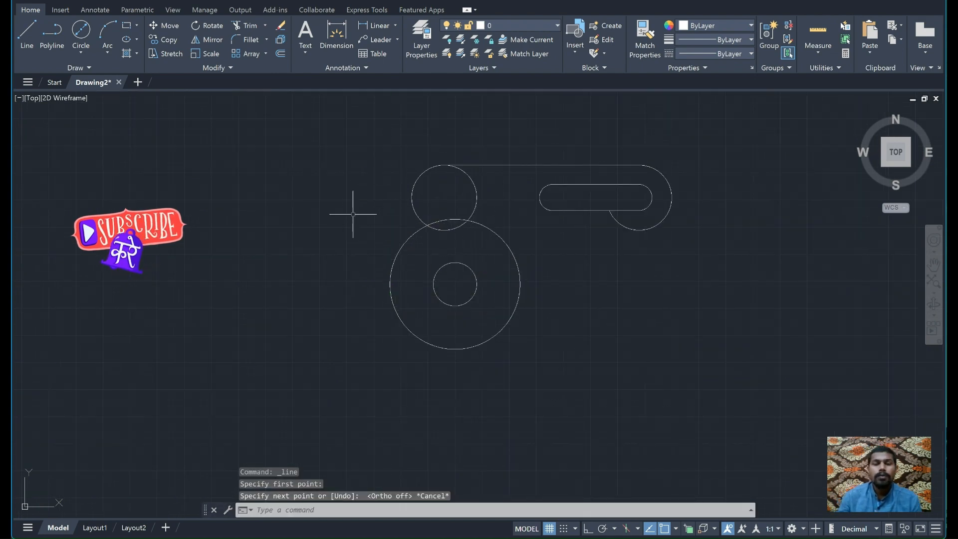
# Restrict the running object snaps to Tangent only, switching off Endpoint, Midpoint, Center, Quadrant, Perpendicular, Nearest and all other snap modes
pyautogui.click(675, 529)
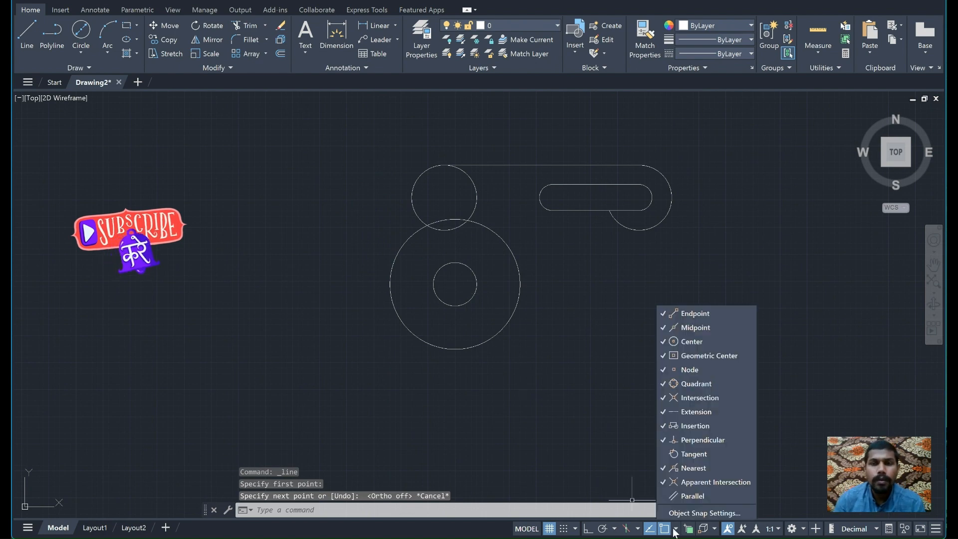
pyautogui.click(666, 327)
pyautogui.click(667, 343)
pyautogui.click(667, 358)
pyautogui.click(667, 371)
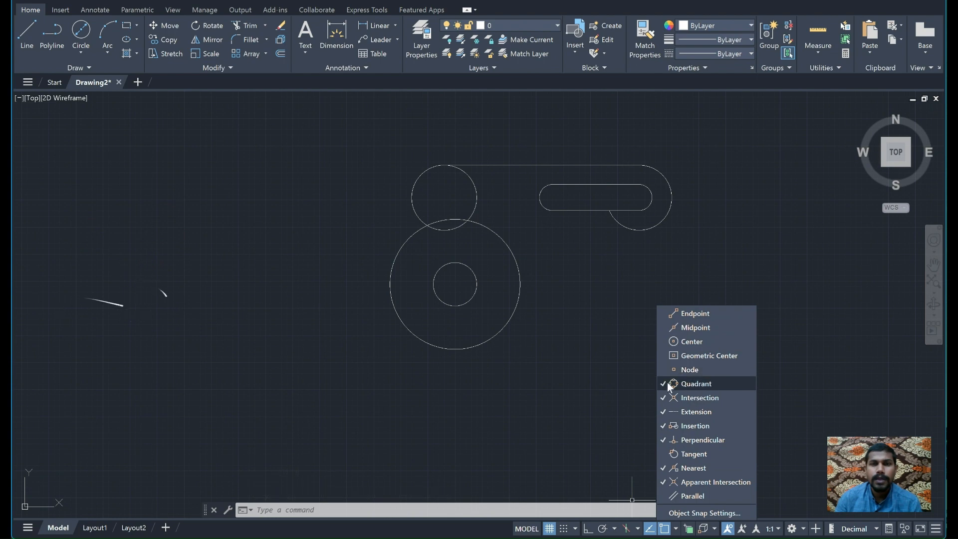
pyautogui.click(667, 385)
pyautogui.click(667, 399)
pyautogui.click(668, 413)
pyautogui.click(668, 427)
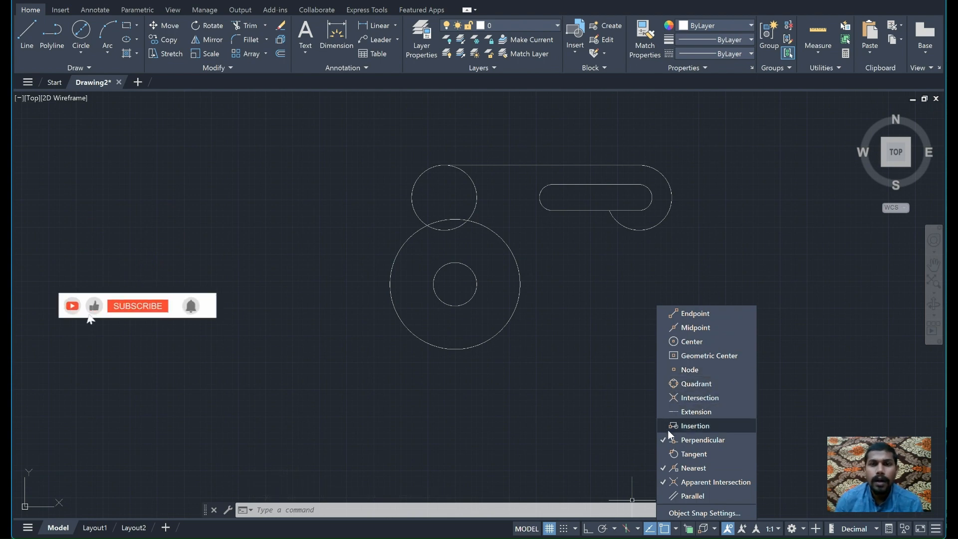
pyautogui.click(667, 440)
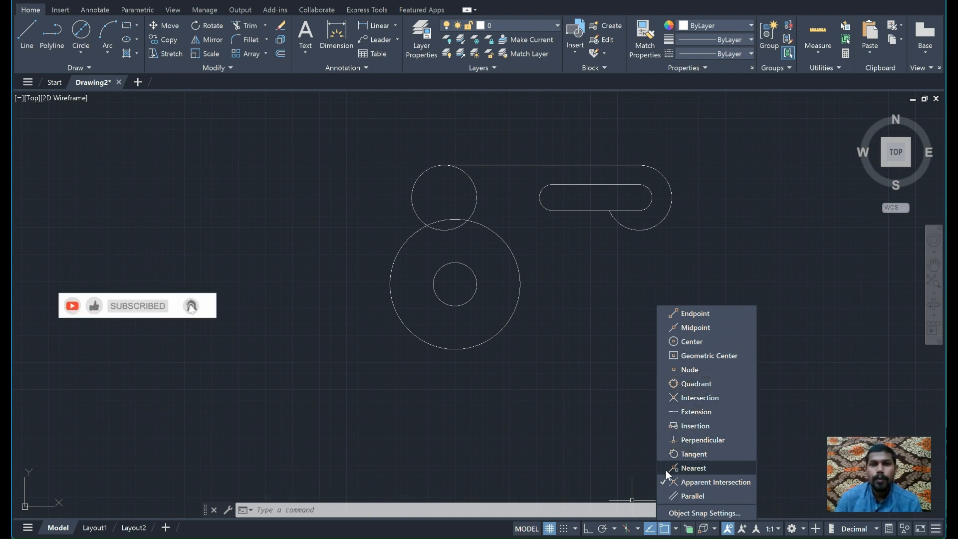
pyautogui.click(668, 481)
pyautogui.click(669, 454)
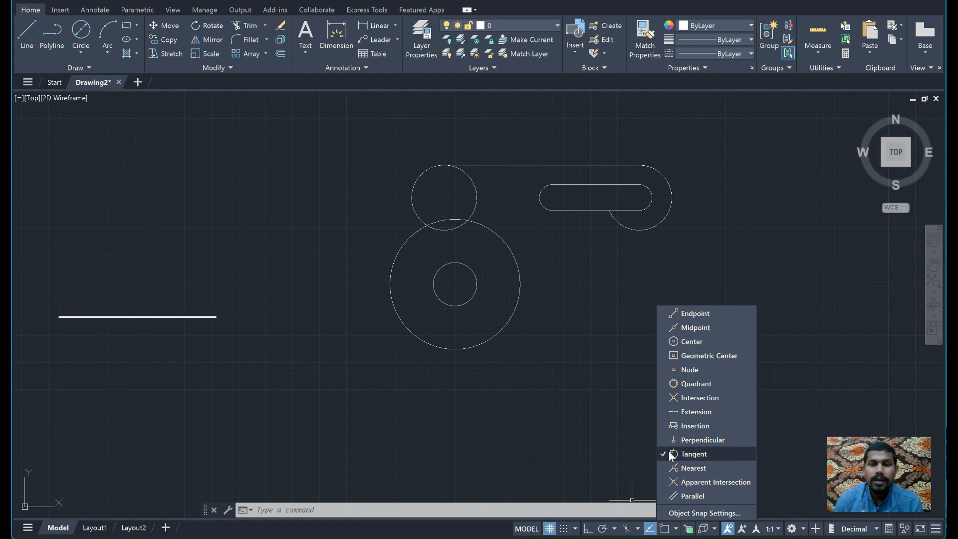
pyautogui.click(612, 375)
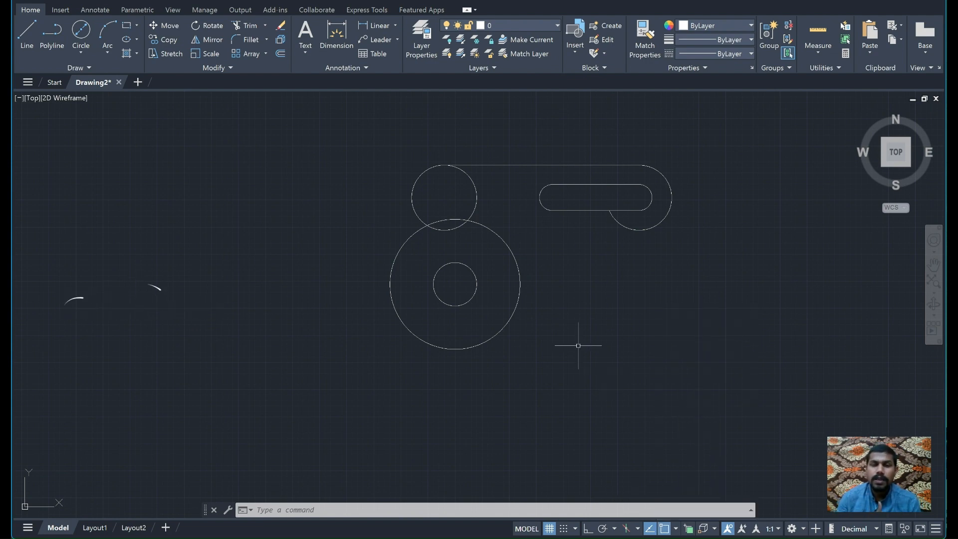
# Draw a line tangent to the outer-left sides of the upper-left R15 circle and the R30 circle, and check it against the reference image
pyautogui.click(31, 31)
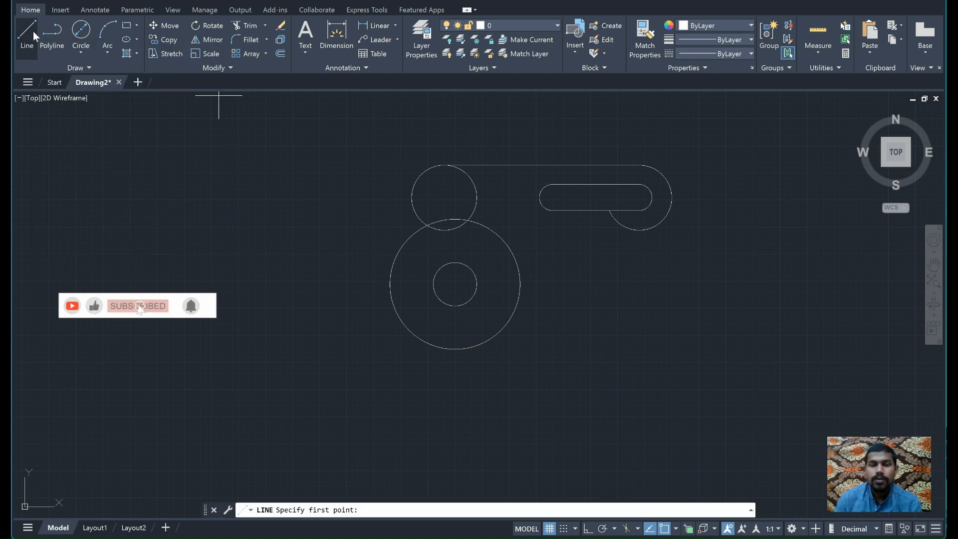
pyautogui.click(411, 195)
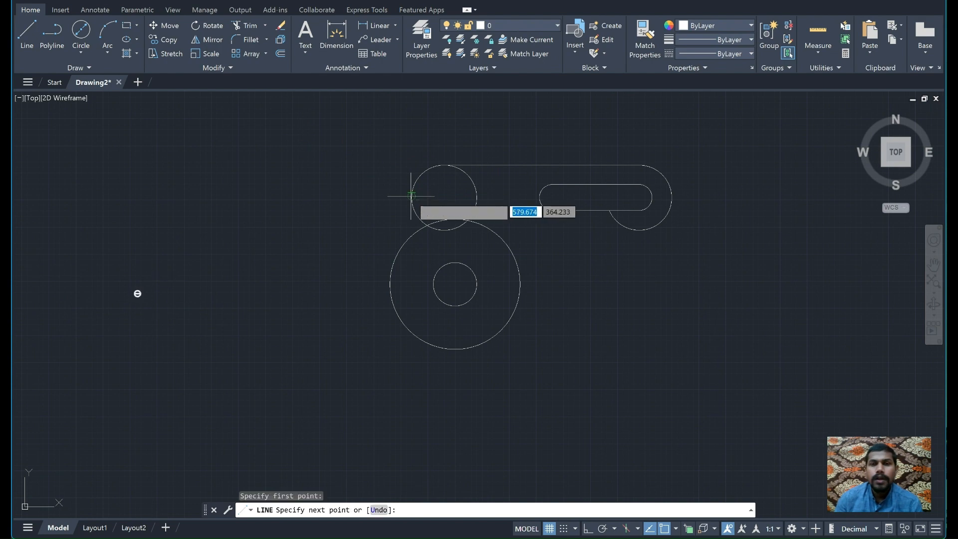
pyautogui.click(391, 275)
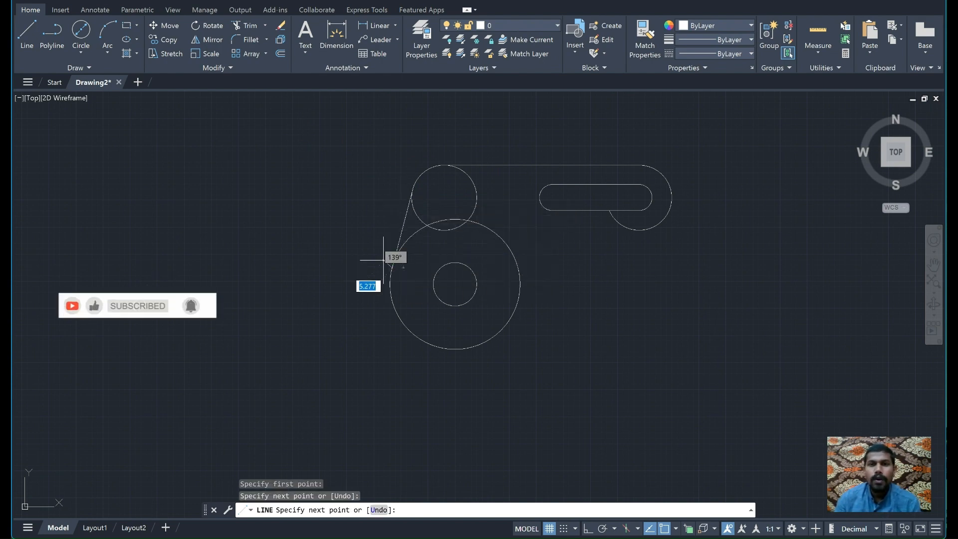
pyautogui.press('Escape')
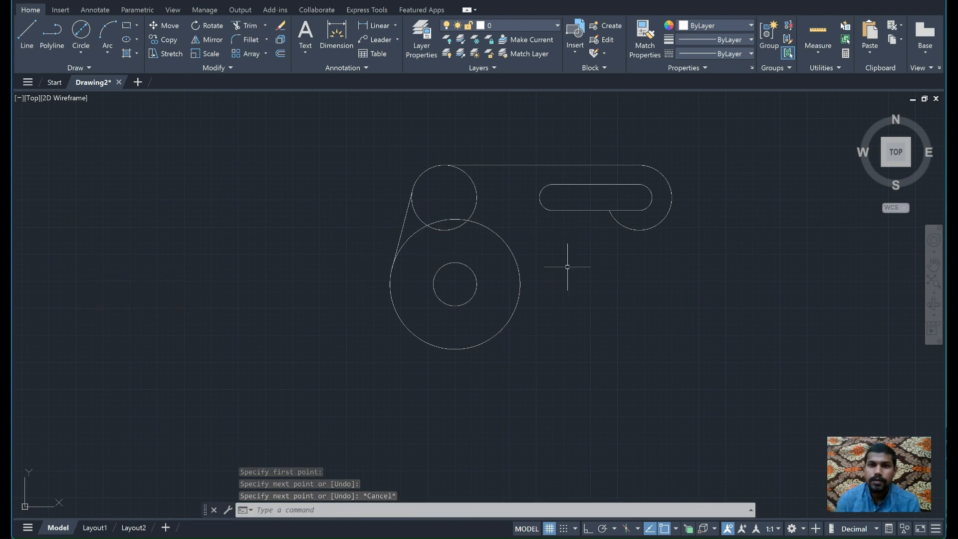
pyautogui.moveTo(618, 534)
pyautogui.click(622, 471)
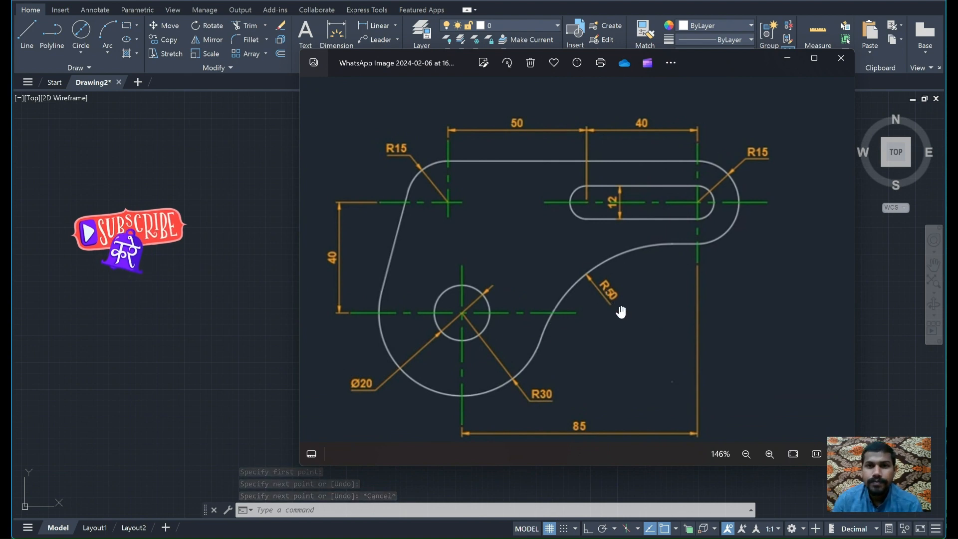
pyautogui.click(787, 58)
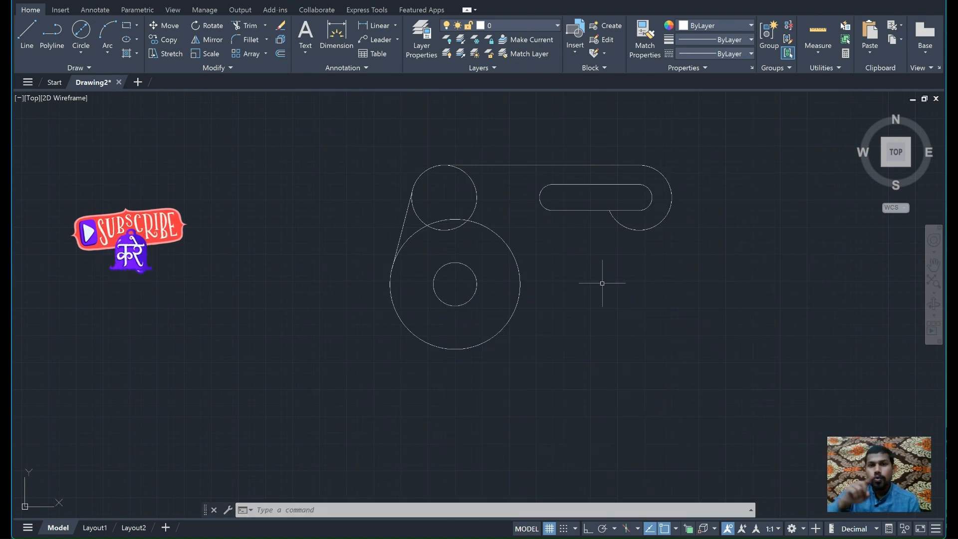
# Re-enable the Endpoint, Midpoint, Center, Geometric Center, Node, Quadrant, Intersection, Insertion, Perpendicular, Nearest and Apparent Intersection object snaps alongside Tangent
pyautogui.click(677, 529)
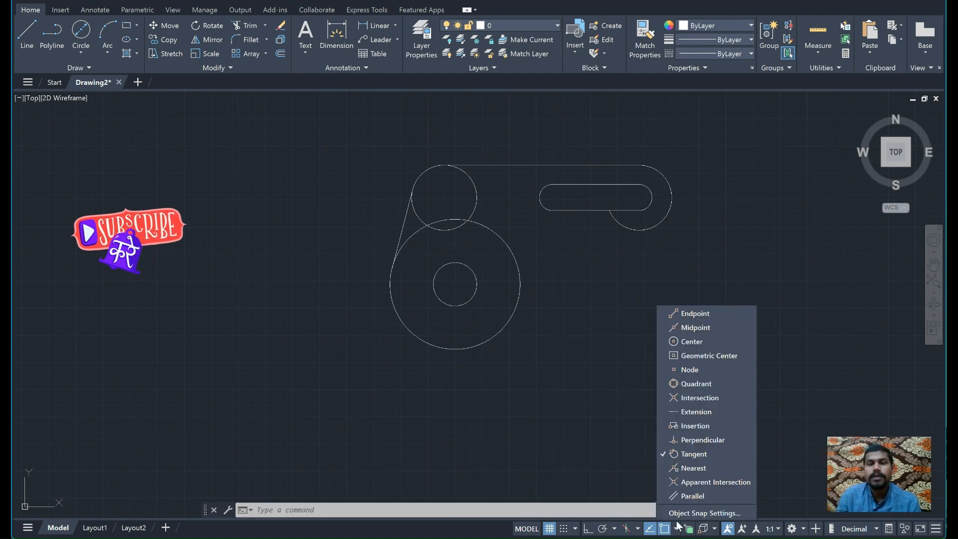
pyautogui.click(680, 313)
pyautogui.click(681, 328)
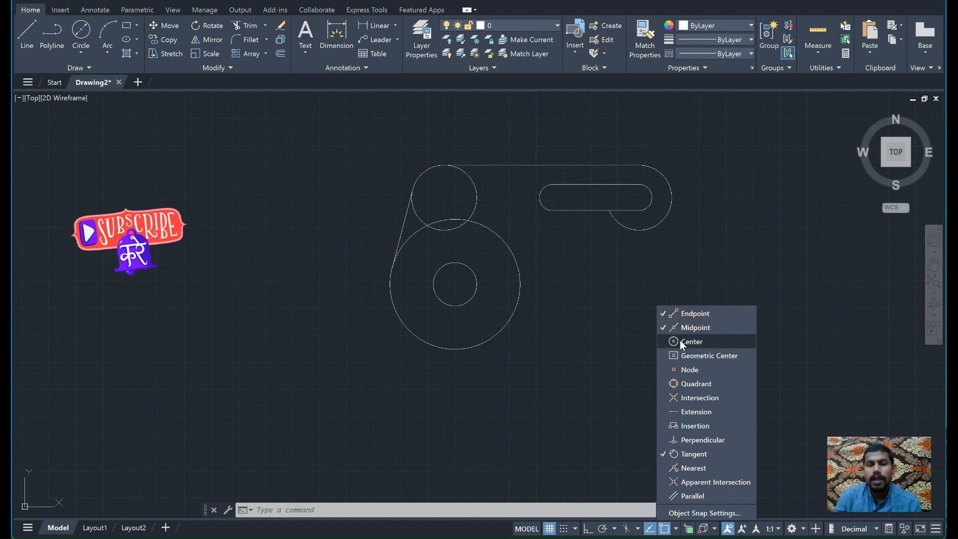
pyautogui.click(680, 341)
pyautogui.click(680, 362)
pyautogui.click(678, 371)
pyautogui.click(679, 383)
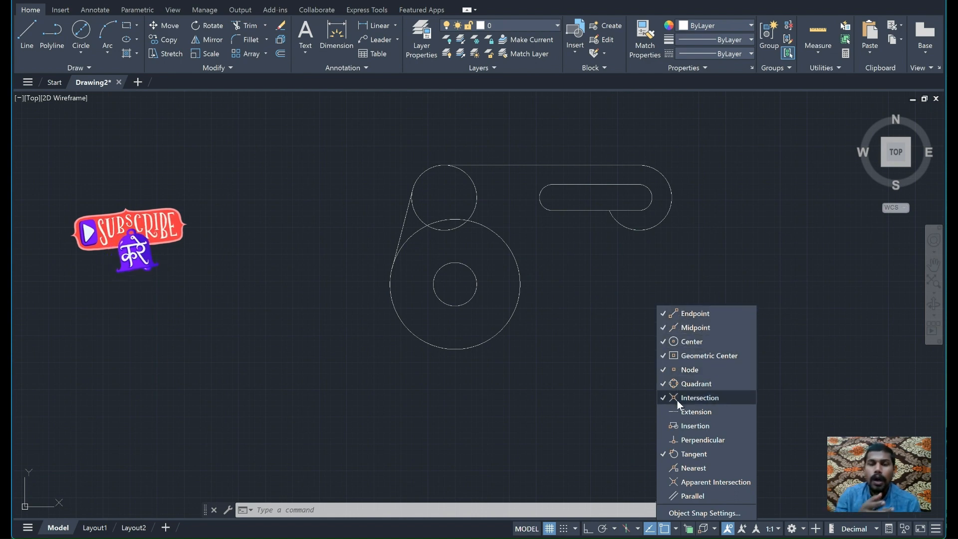
pyautogui.click(678, 398)
pyautogui.click(678, 423)
pyautogui.click(677, 437)
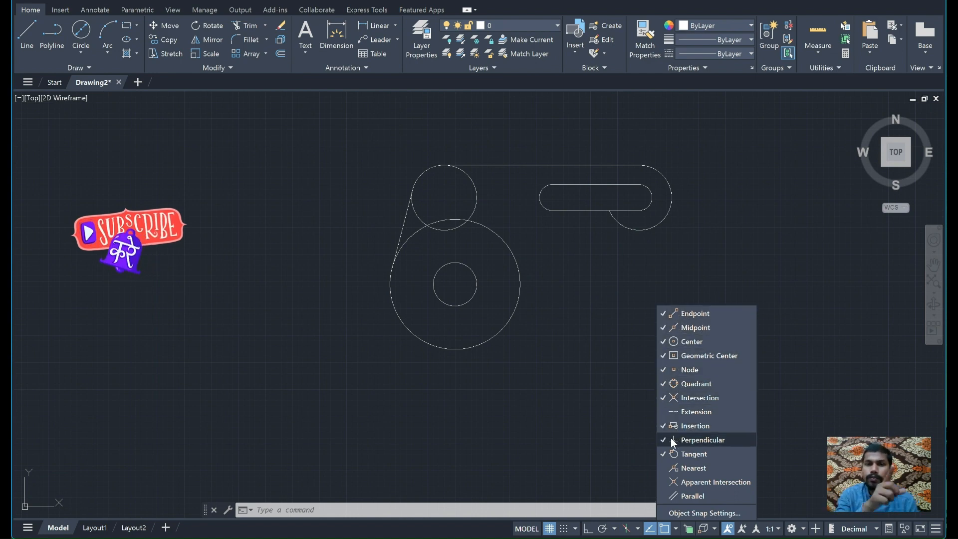
pyautogui.click(678, 469)
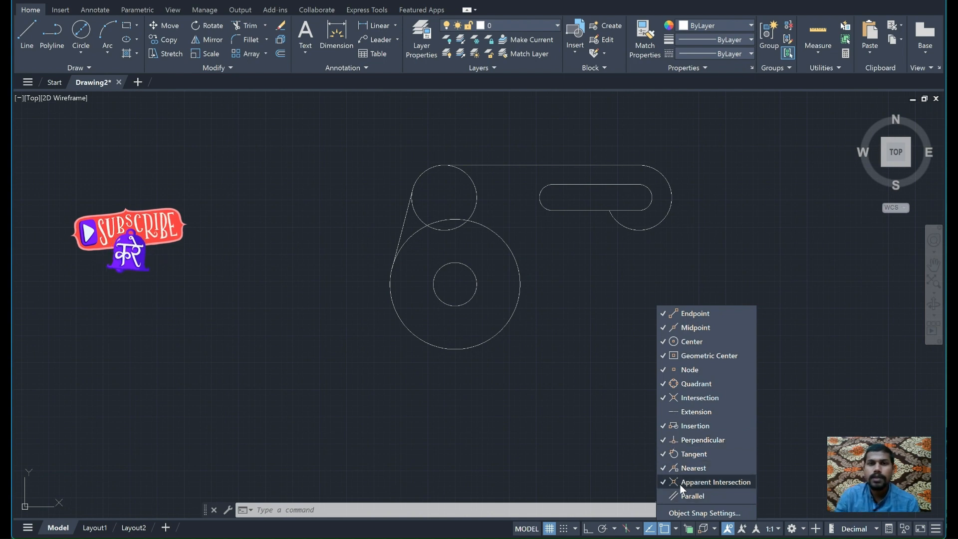
pyautogui.click(680, 482)
pyautogui.click(675, 528)
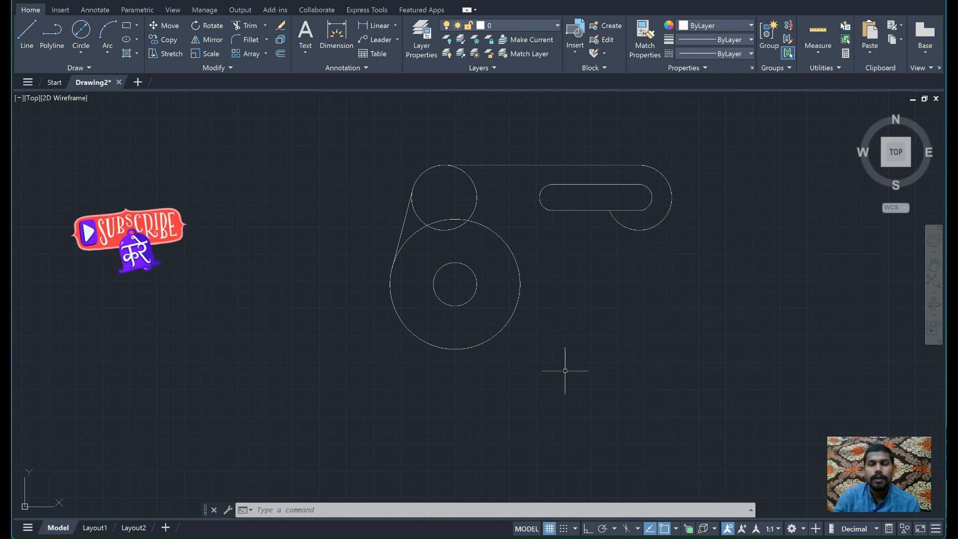
# Fillet the R30 circle to the lower end of the R15 arc around the slot with a radius of 50 mm
pyautogui.write('f')
pyautogui.press('Return')
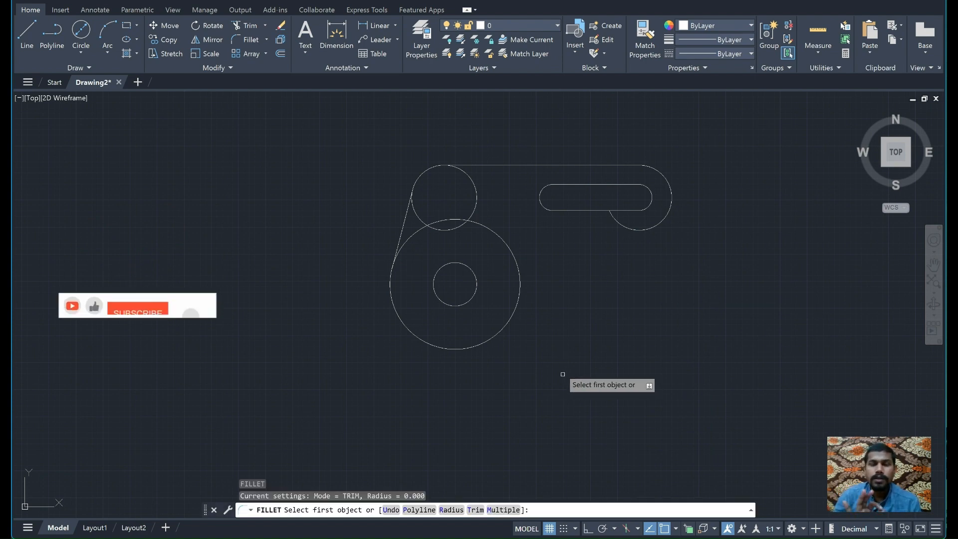
pyautogui.click(520, 293)
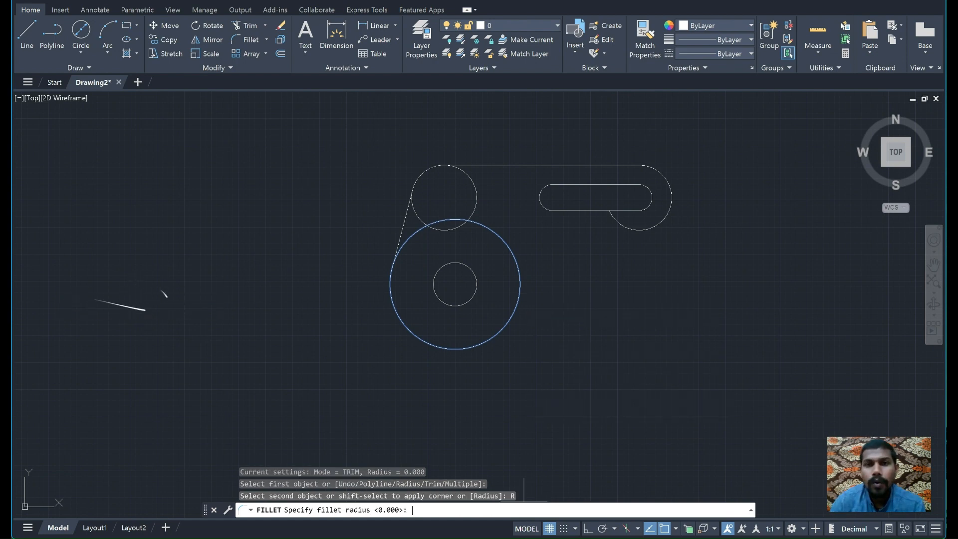
pyautogui.hotkey('alt', 'Tab')
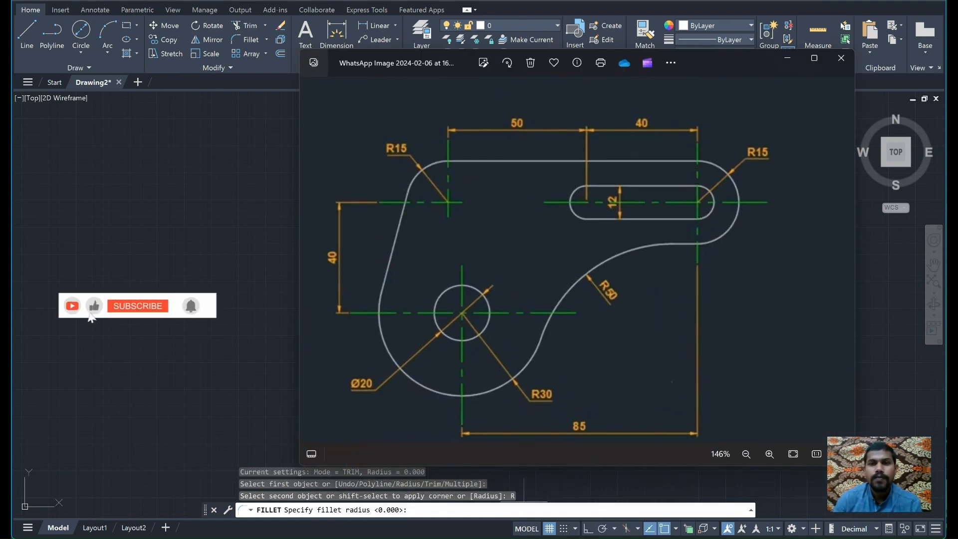
pyautogui.hotkey('alt', 'Tab')
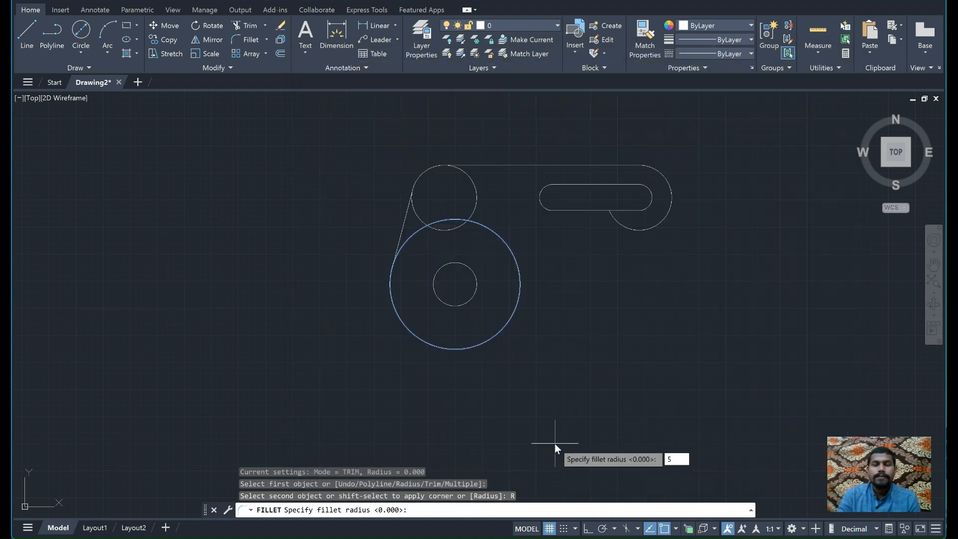
pyautogui.write('50')
pyautogui.press('Return')
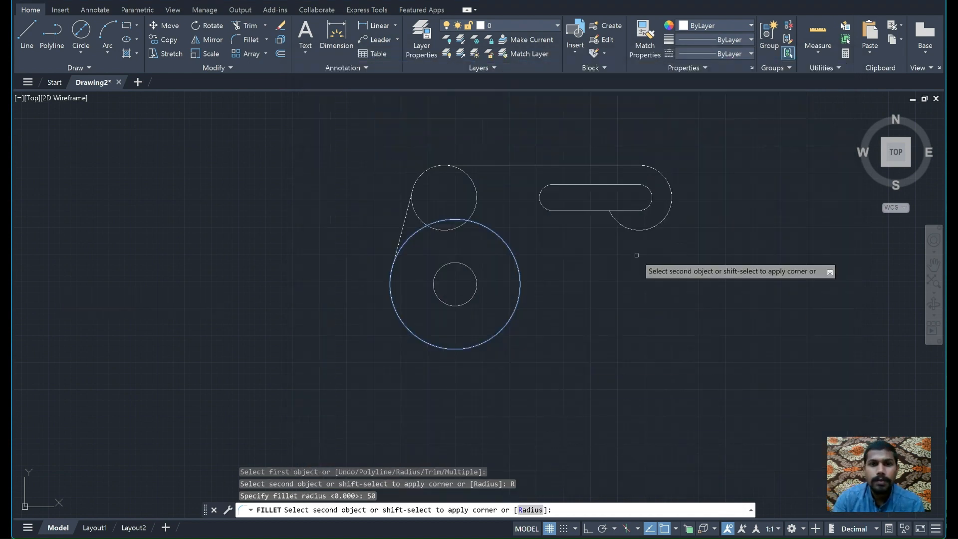
pyautogui.click(638, 230)
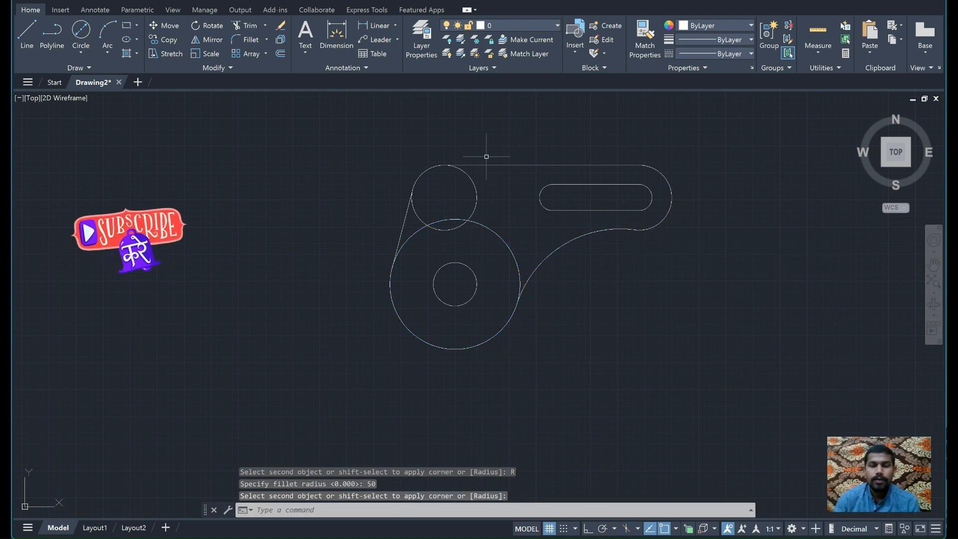
# Trim the inner portions of the upper-left R15 circle and the R30 circle so only the plate's outer profile remains
pyautogui.press('Return')
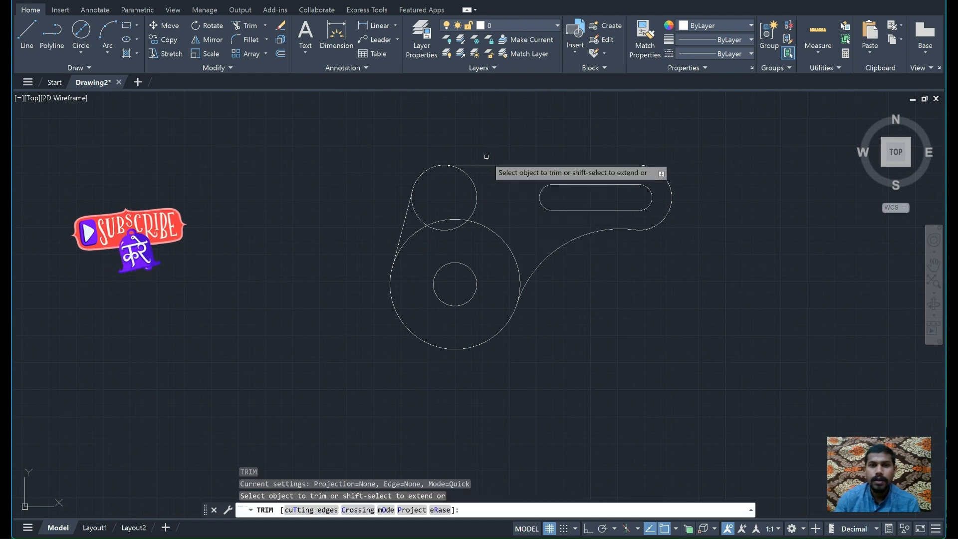
pyautogui.click(477, 199)
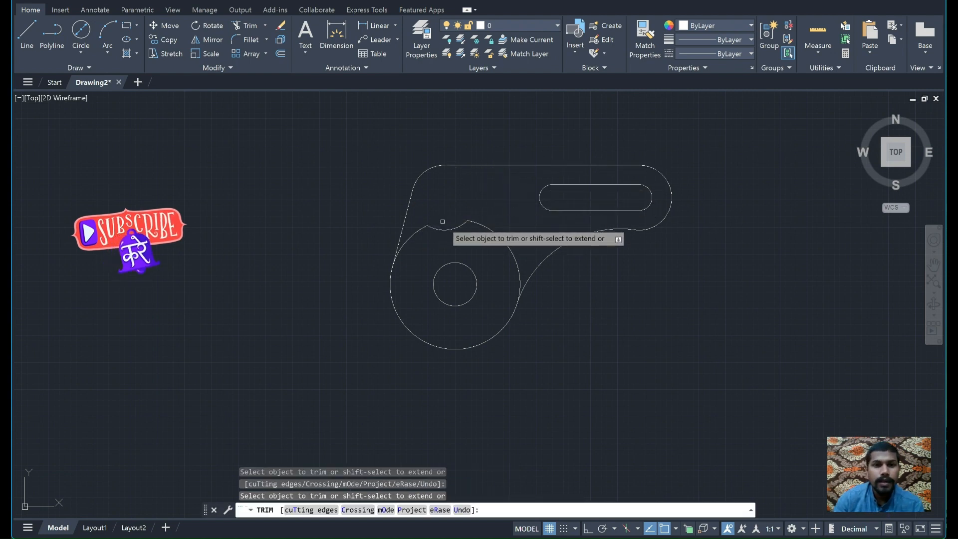
pyautogui.hotkey('alt', 'Tab')
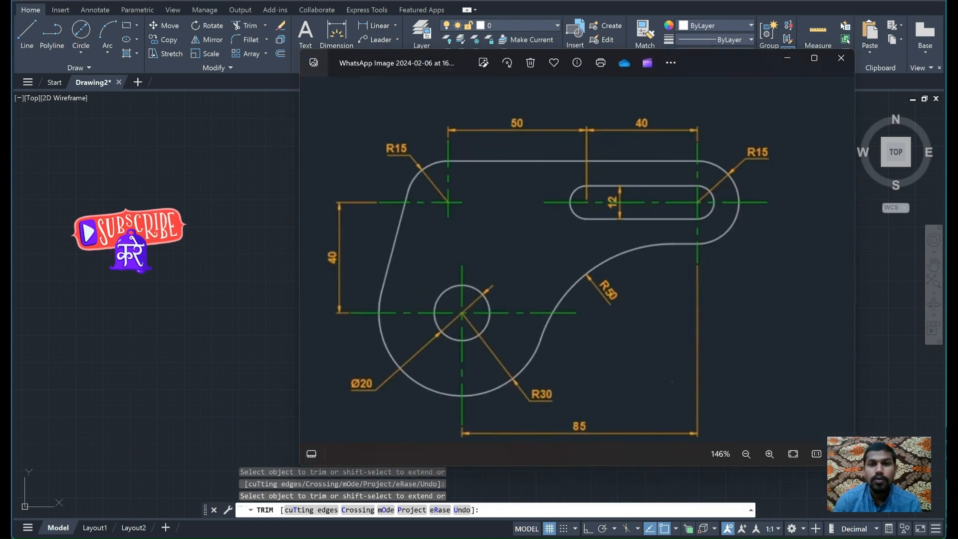
pyautogui.hotkey('alt', 'Tab')
pyautogui.click(487, 230)
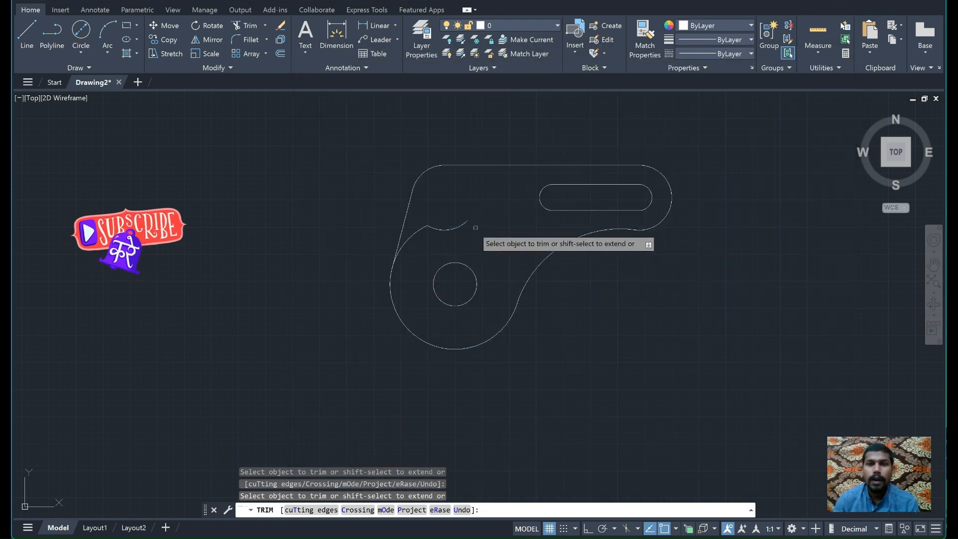
pyautogui.click(460, 221)
pyautogui.click(424, 228)
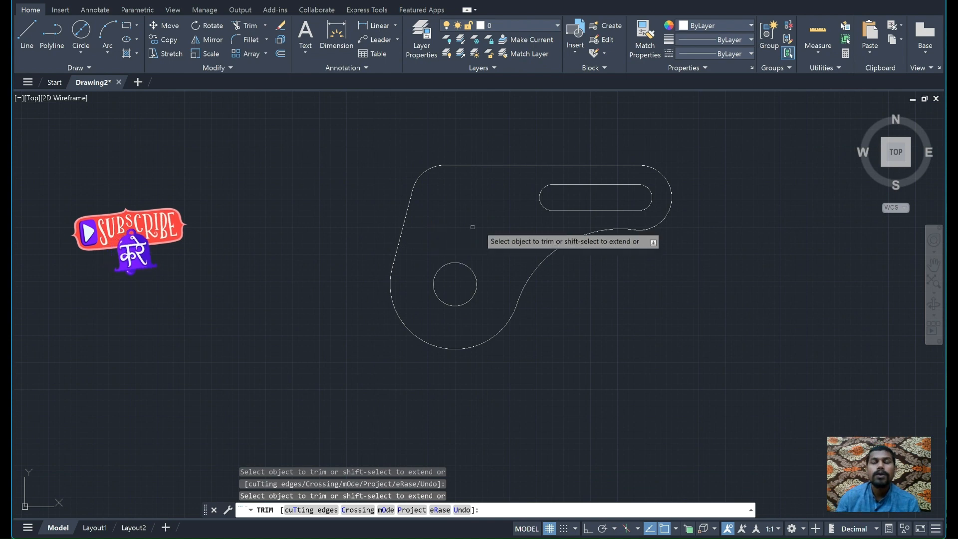
# Compare the trimmed plate profile with the reference image
pyautogui.hotkey('alt', 'Tab')
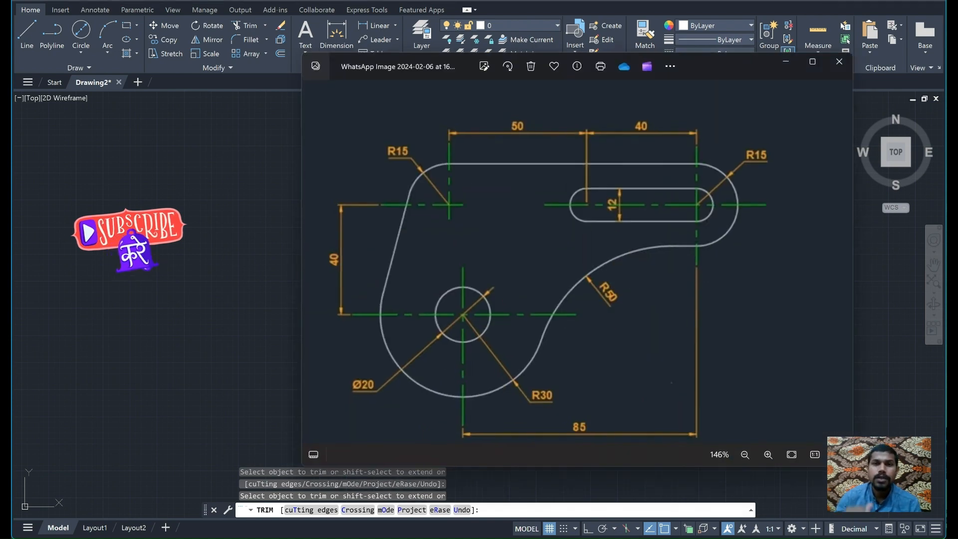
pyautogui.hotkey('alt', 'Tab')
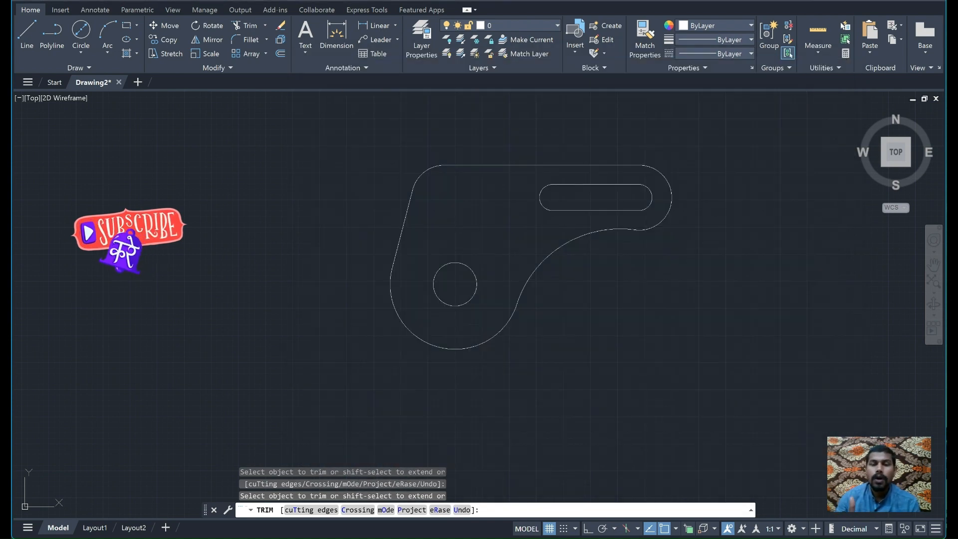
pyautogui.hotkey('alt', 'Tab')
pyautogui.hotkey('alt', 'Tab')
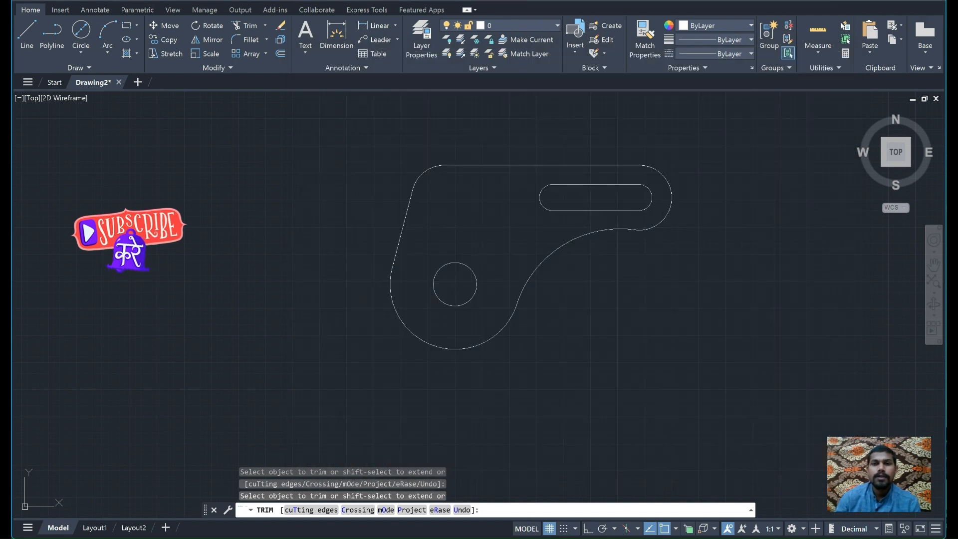
pyautogui.hotkey('alt', 'Tab')
pyautogui.hotkey('alt', 'Tab')
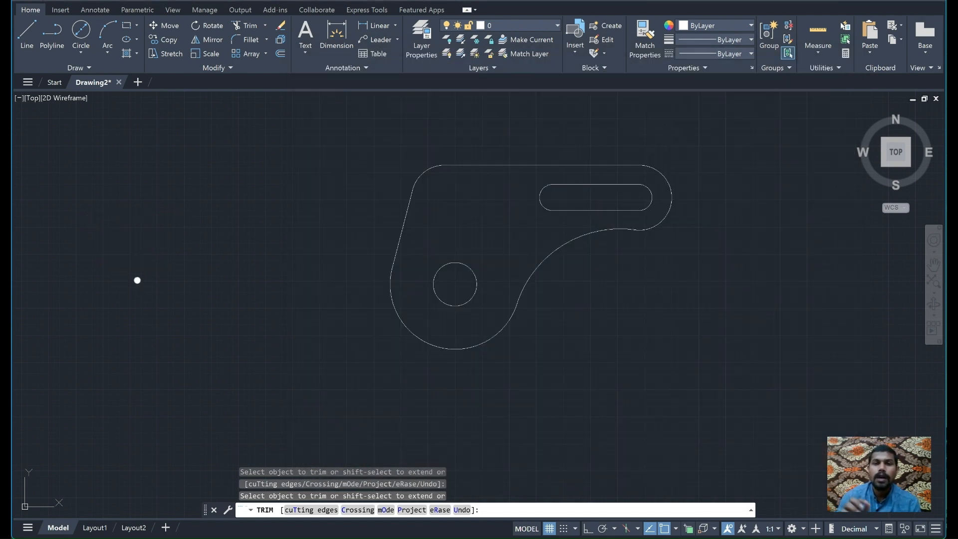
# Shrink the reference image window, fit the picture beside the drawing to examine its dimensions and centre lines, and minimize it
pyautogui.hotkey('alt', 'Tab')
pyautogui.moveTo(721, 59); pyautogui.dragTo(499, 65)
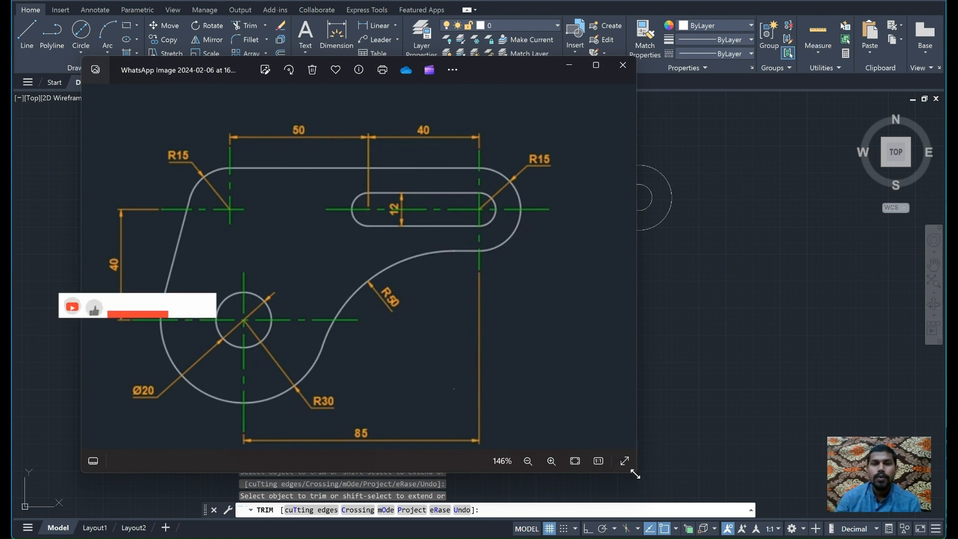
pyautogui.moveTo(635, 473); pyautogui.dragTo(441, 347)
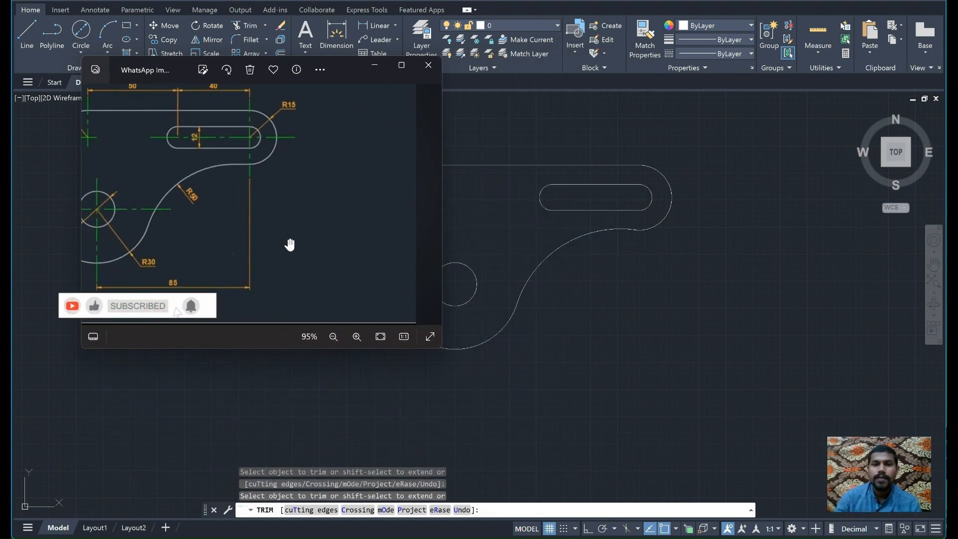
pyautogui.scroll(-3, 289, 244)
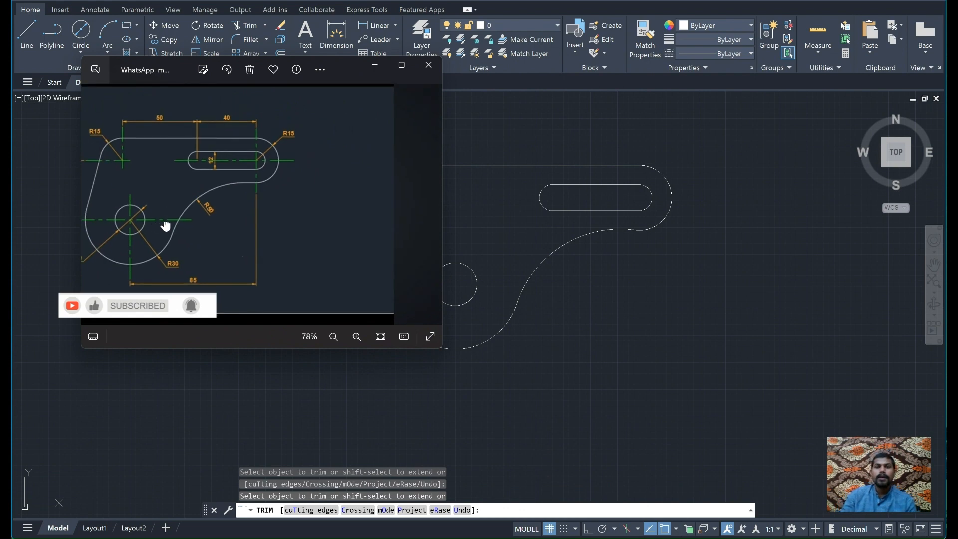
pyautogui.moveTo(166, 226); pyautogui.dragTo(247, 231)
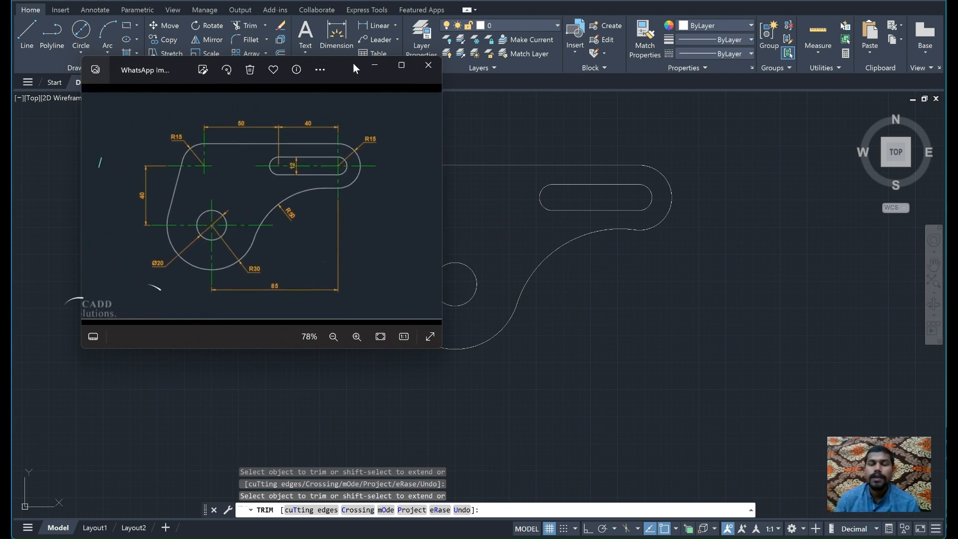
pyautogui.moveTo(352, 63); pyautogui.dragTo(303, 76)
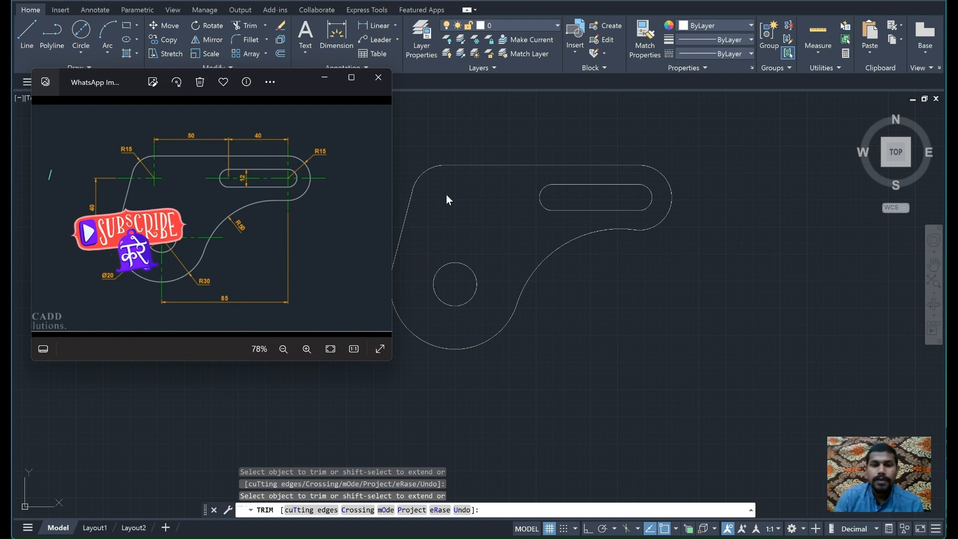
pyautogui.click(323, 78)
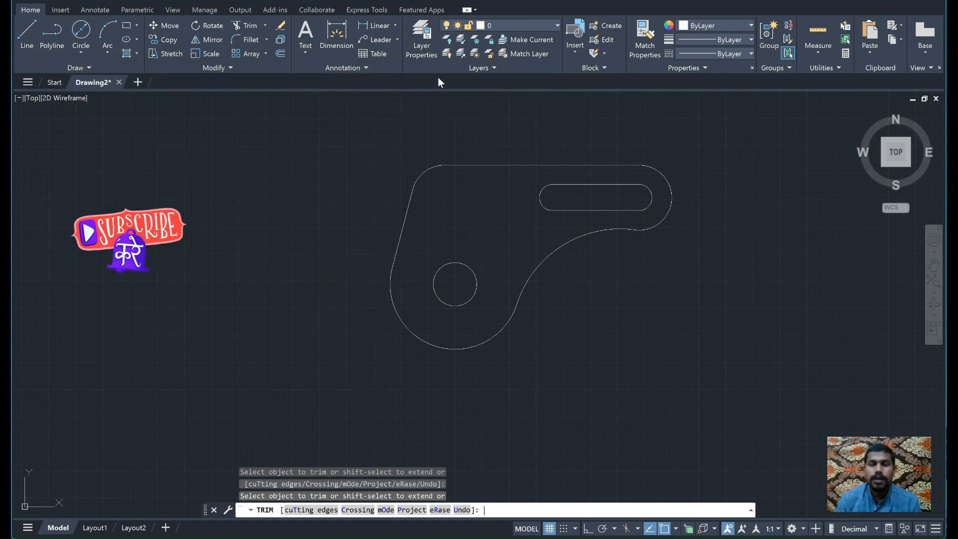
# Create a new layer named "cener" in the layer properties
pyautogui.click(420, 52)
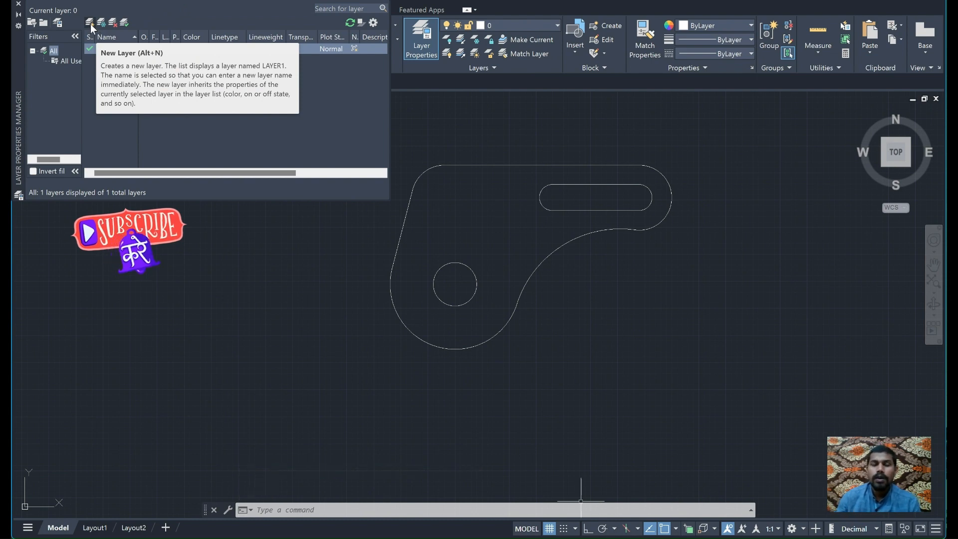
pyautogui.click(90, 23)
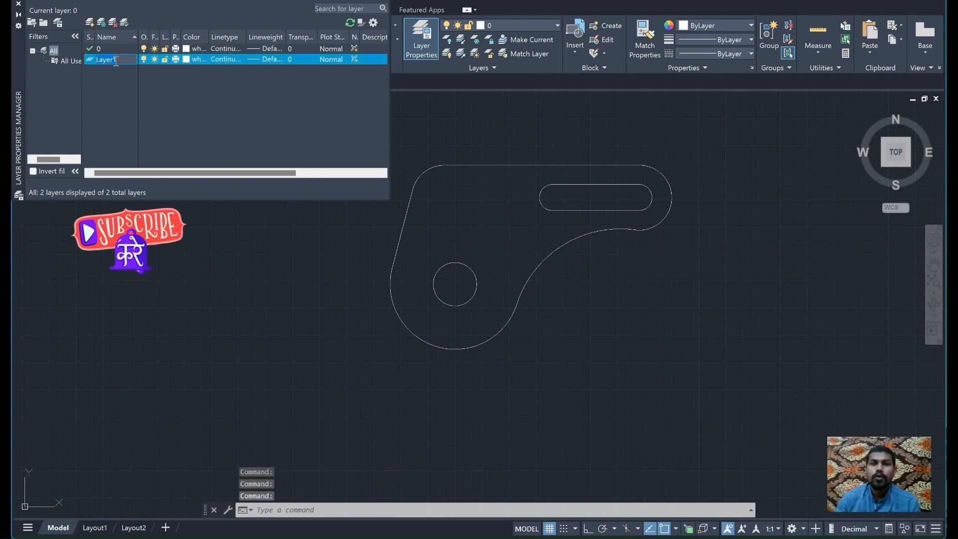
pyautogui.write('cener')
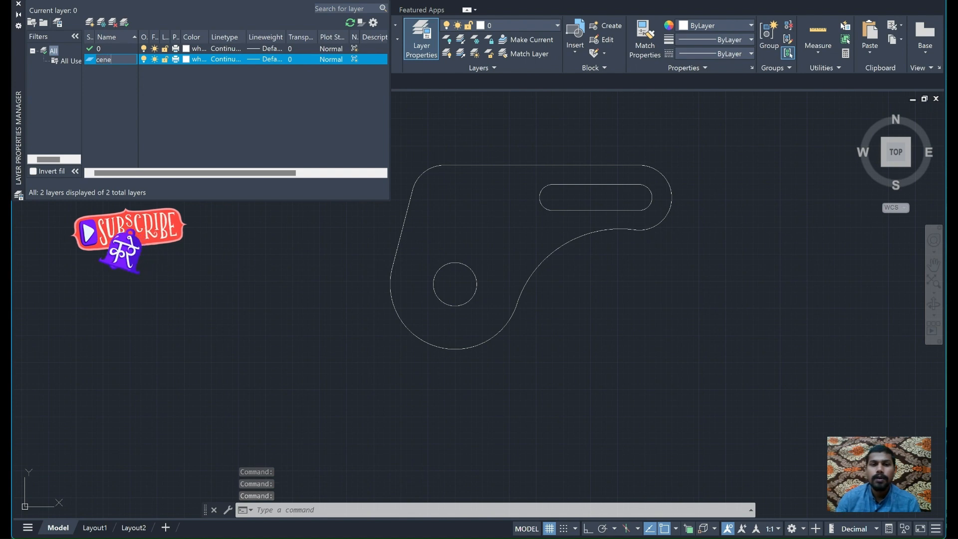
pyautogui.press('Return')
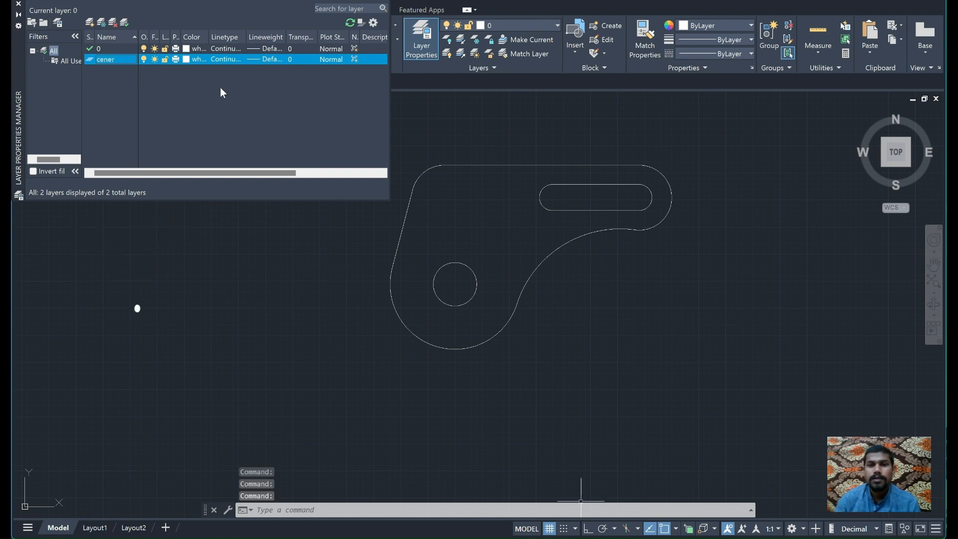
# Load the CENTER linetype, assign it to the cener layer, and close the layer manager
pyautogui.click(237, 60)
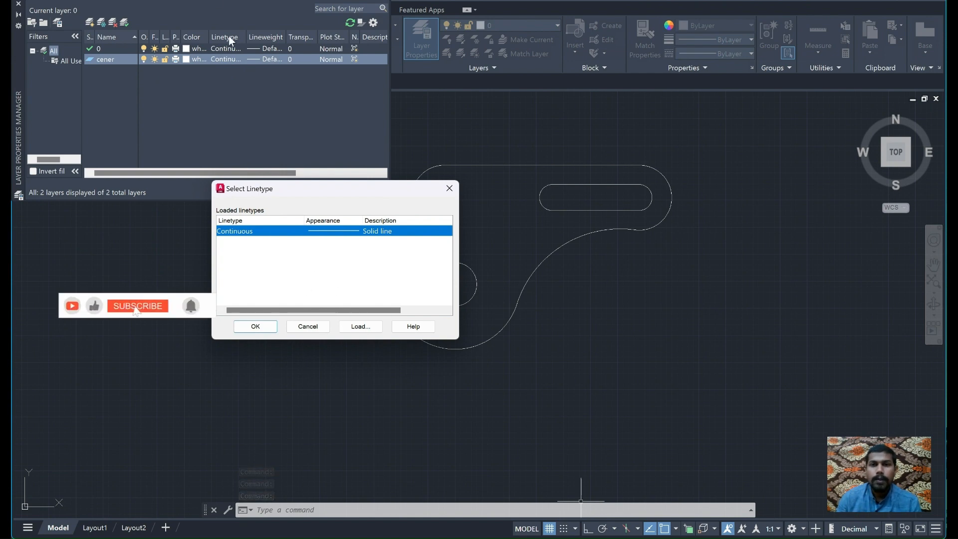
pyautogui.click(360, 326)
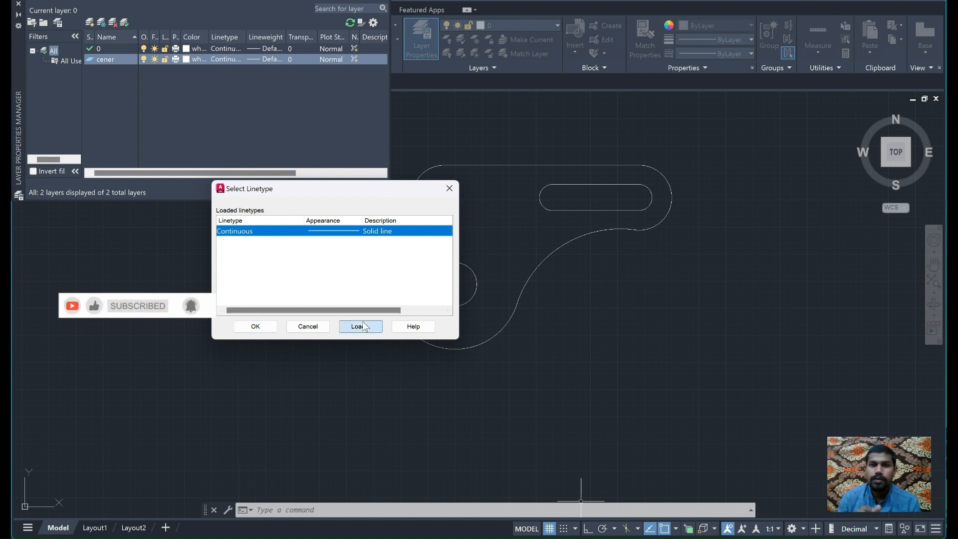
pyautogui.scroll(-4, 399, 264)
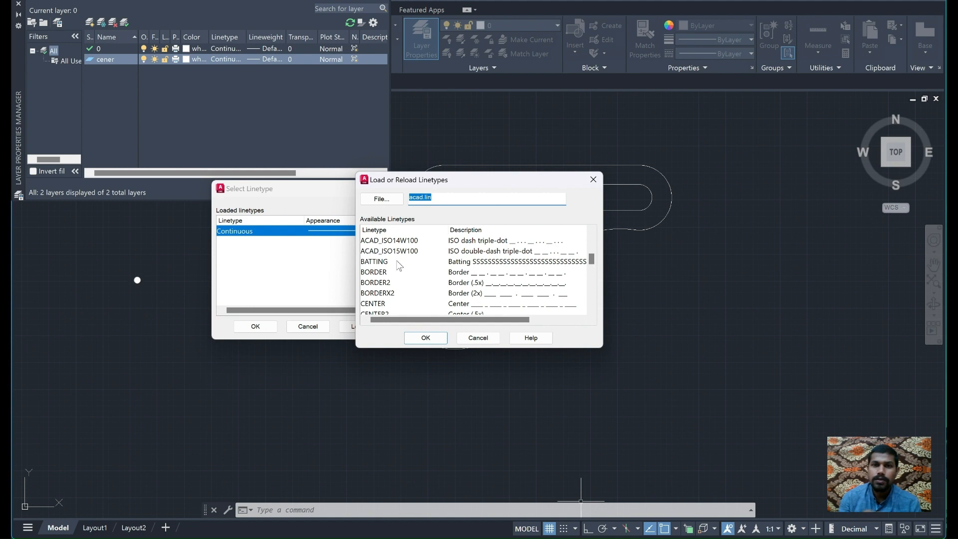
pyautogui.click(378, 305)
pyautogui.click(426, 337)
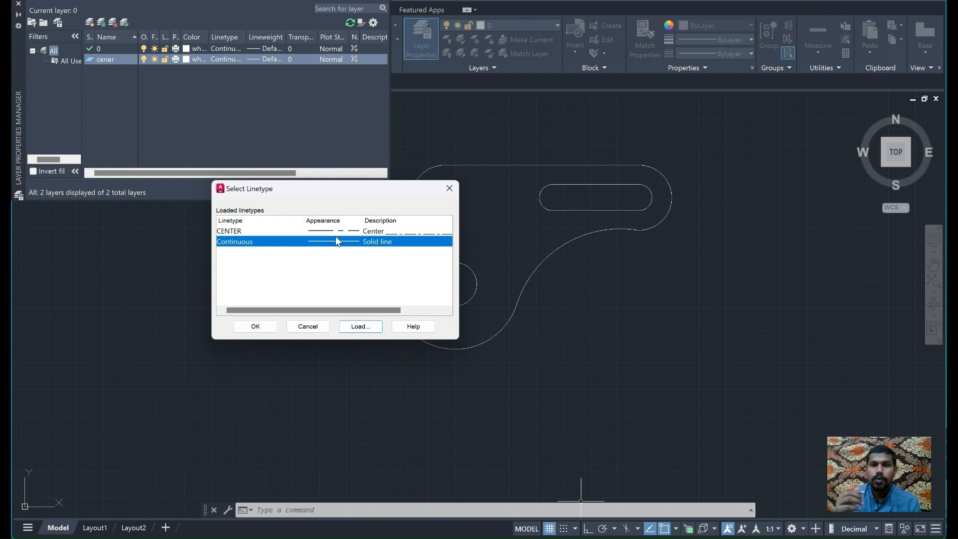
pyautogui.click(323, 232)
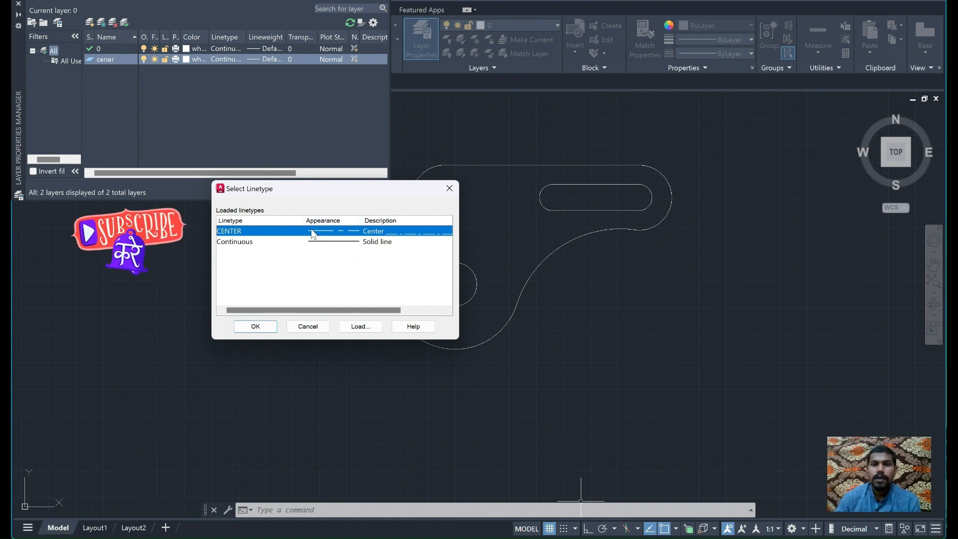
pyautogui.click(257, 327)
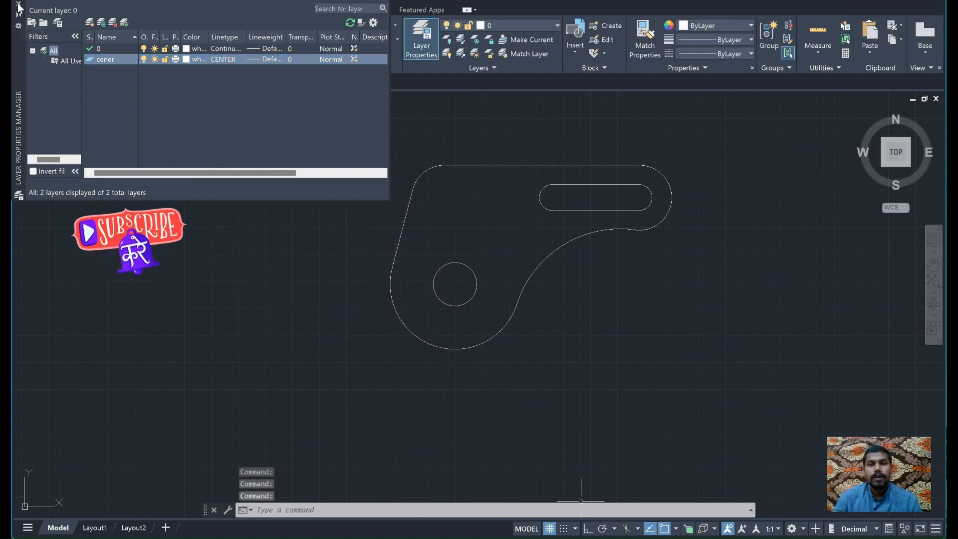
pyautogui.click(19, 4)
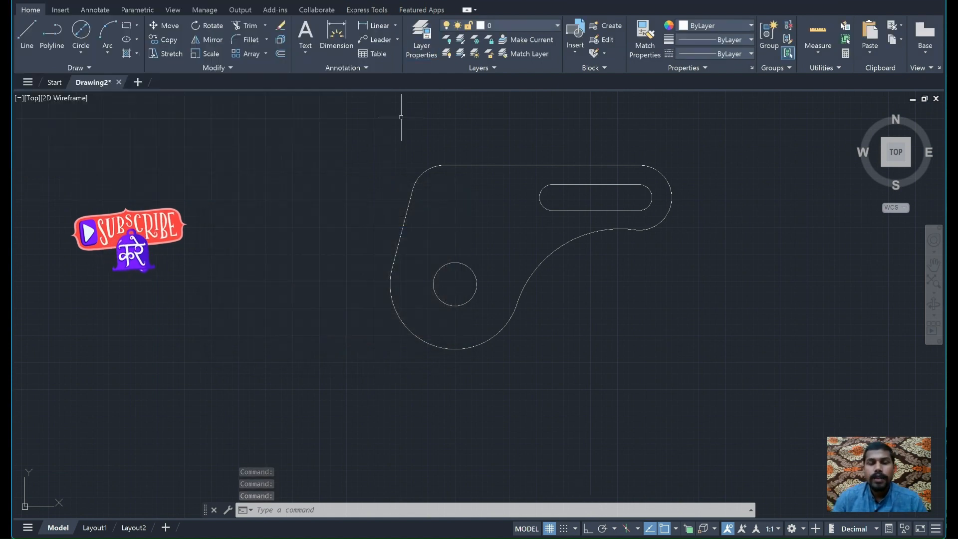
# Make the cener layer current and draw a horizontal centre line from the slot's right arc centre to the slot's left end
pyautogui.click(31, 29)
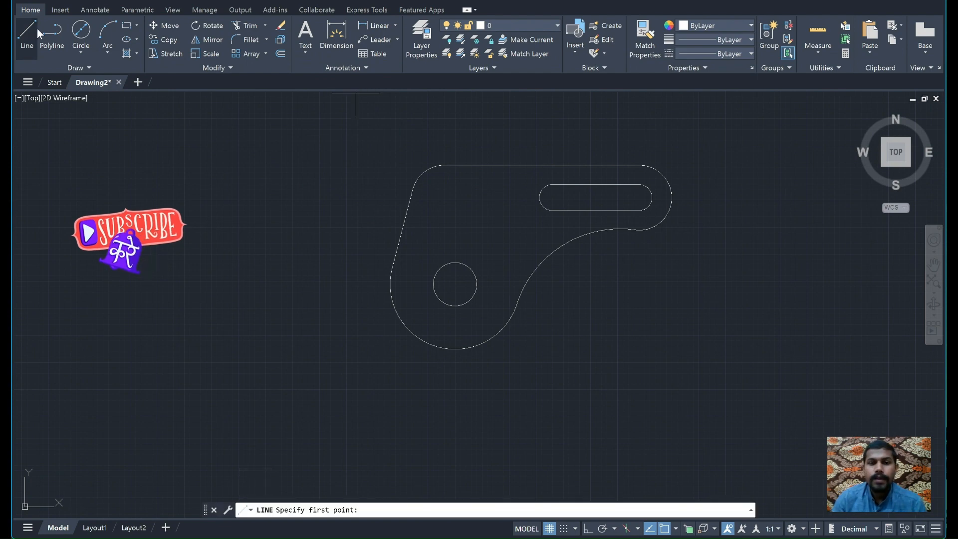
pyautogui.click(557, 27)
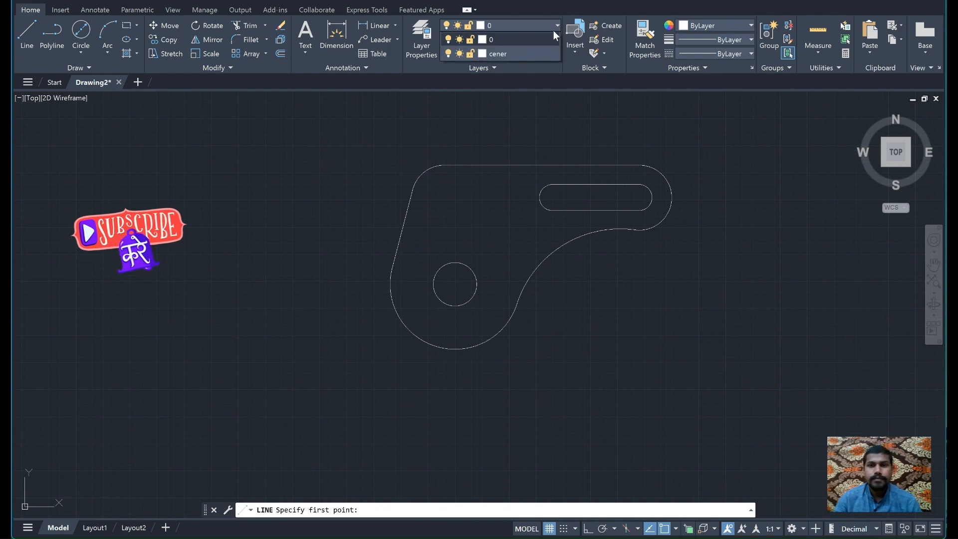
pyautogui.click(536, 55)
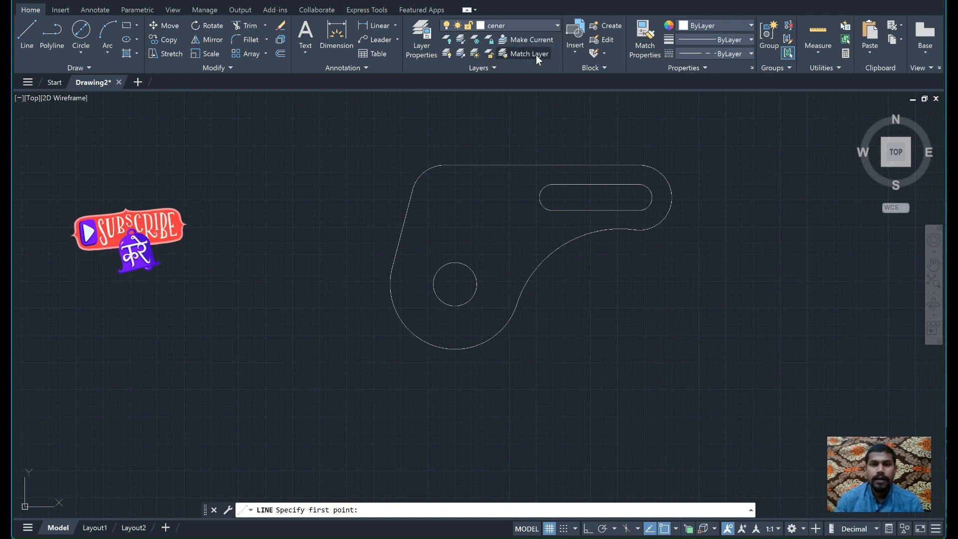
pyautogui.click(640, 198)
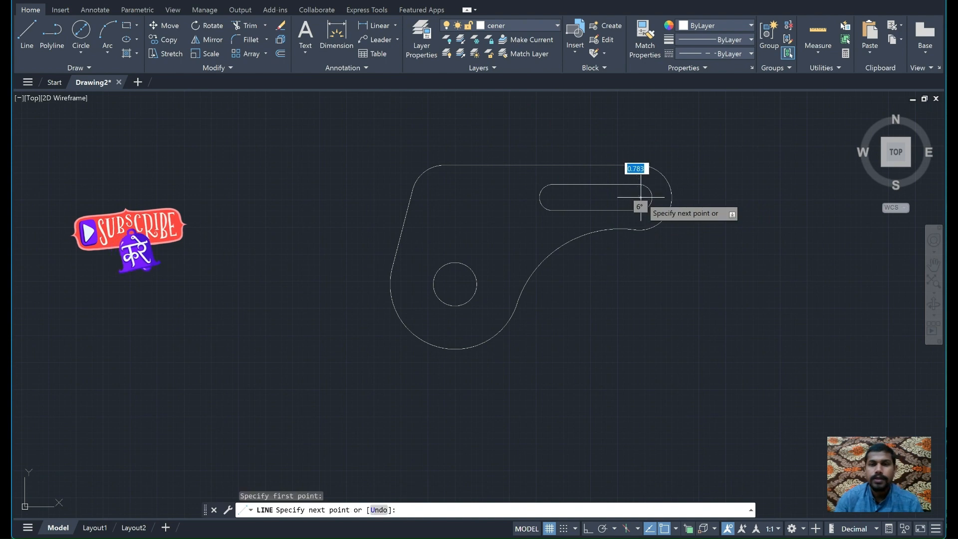
pyautogui.click(539, 197)
pyautogui.press('Return')
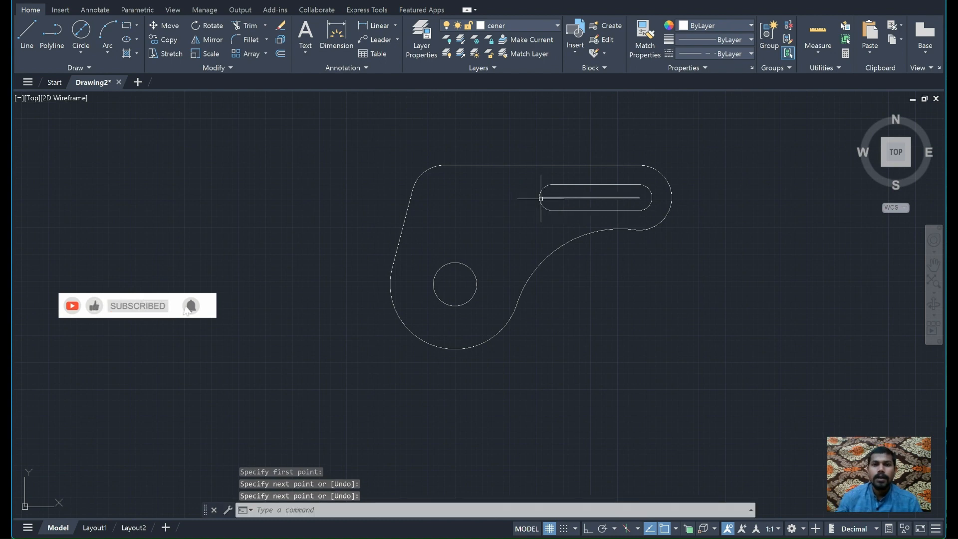
# Draw a vertical centre line about 19.4 mm long from the slot's right arc centre up past the plate's top edge
pyautogui.press('Return')
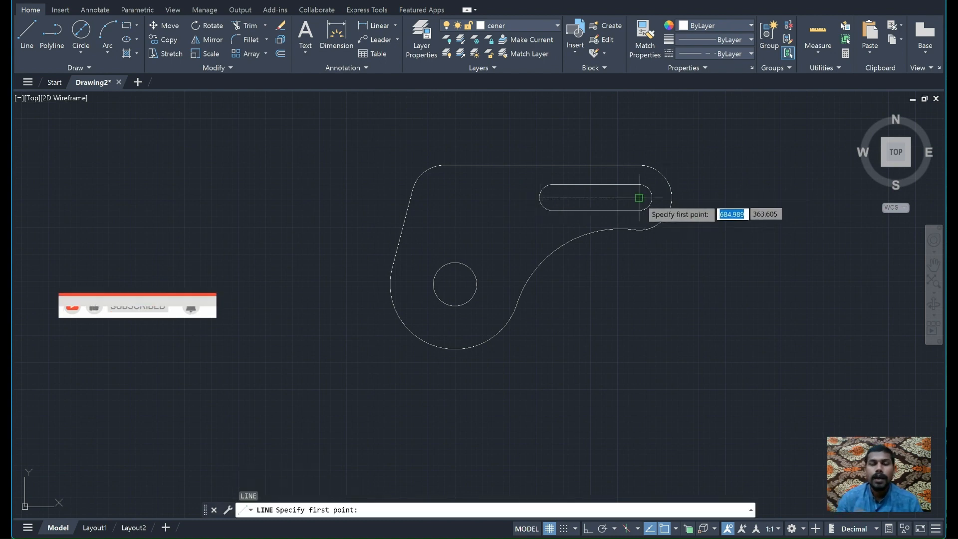
pyautogui.click(638, 197)
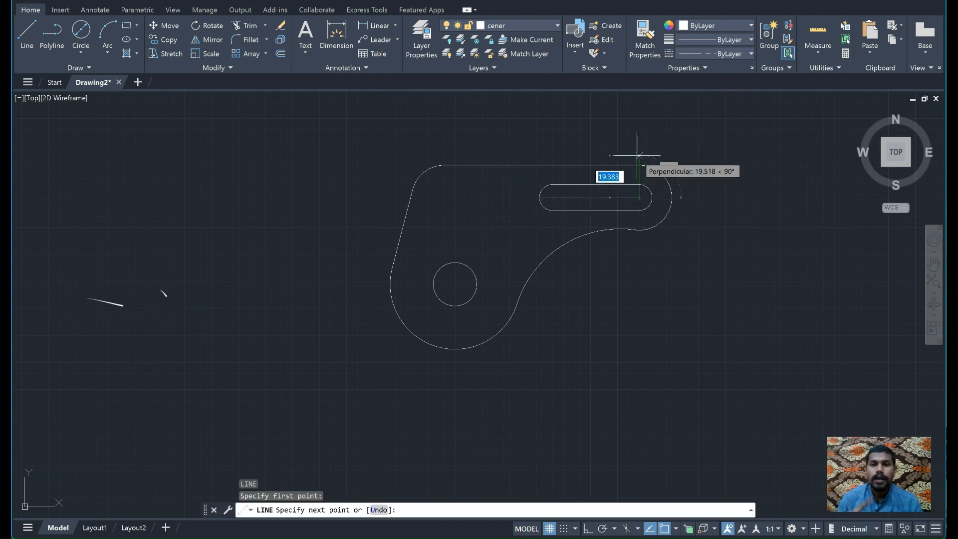
pyautogui.click(639, 155)
pyautogui.press('Return')
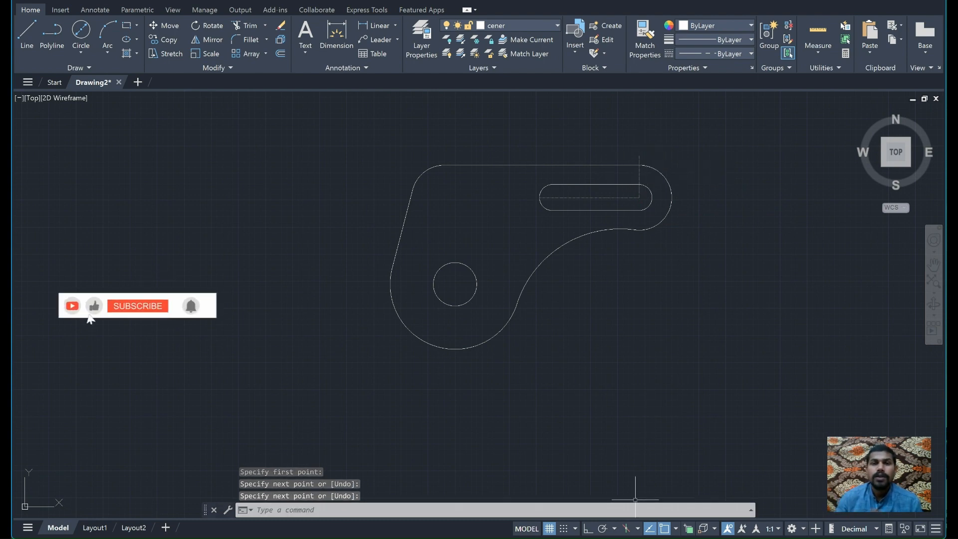
# Check the reference image and stretch the vertical centre line's lower end below the plate's R15 arc, to about 40 mm overall
pyautogui.hotkey('alt', 'Tab')
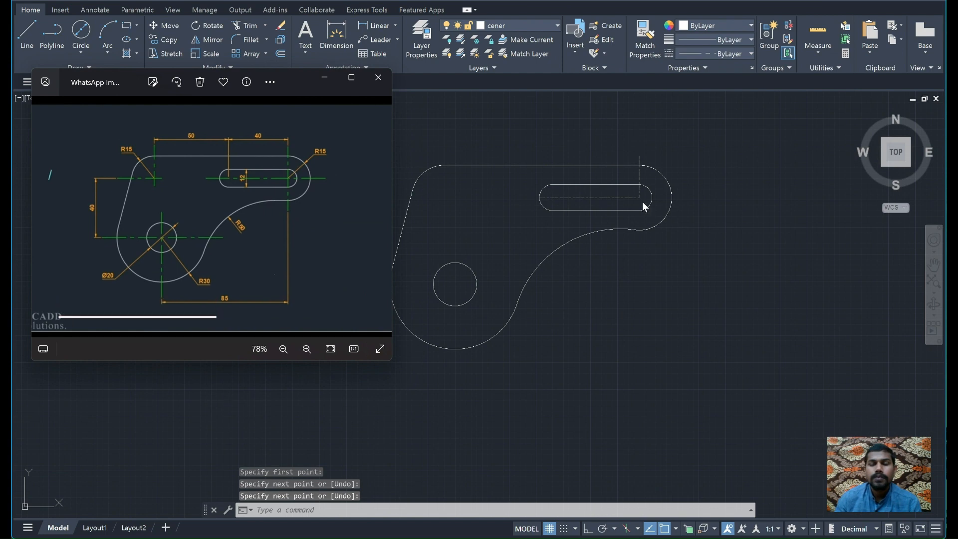
pyautogui.click(463, 148)
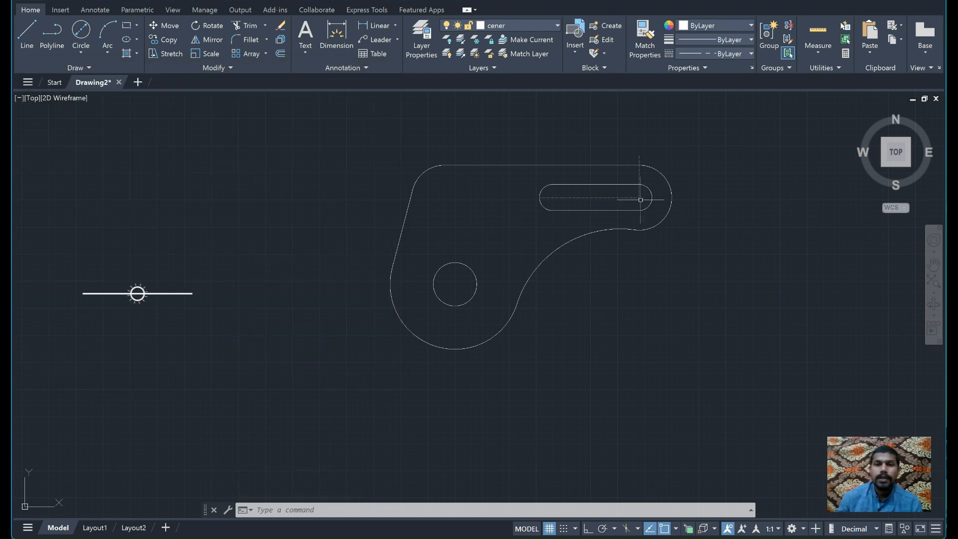
pyautogui.click(640, 171)
pyautogui.moveTo(639, 198)
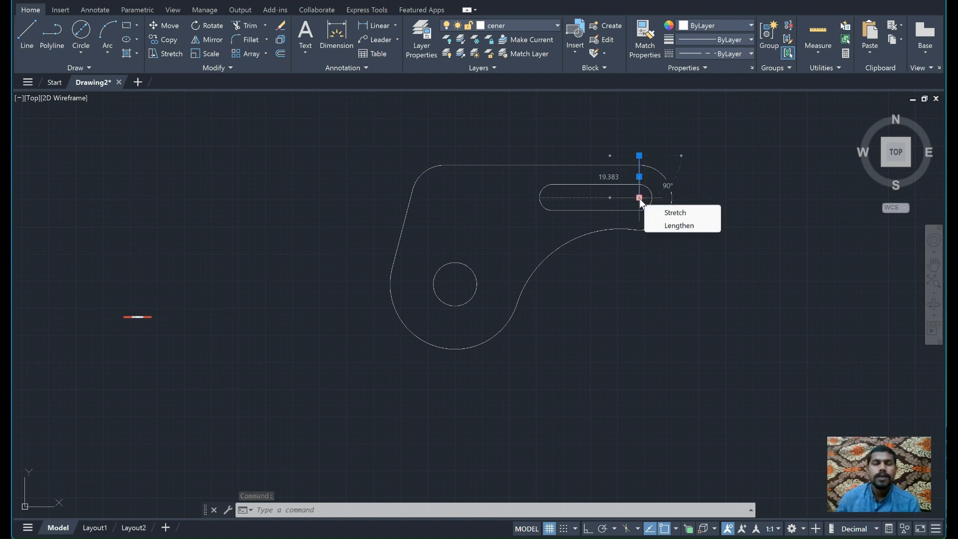
pyautogui.click(640, 198)
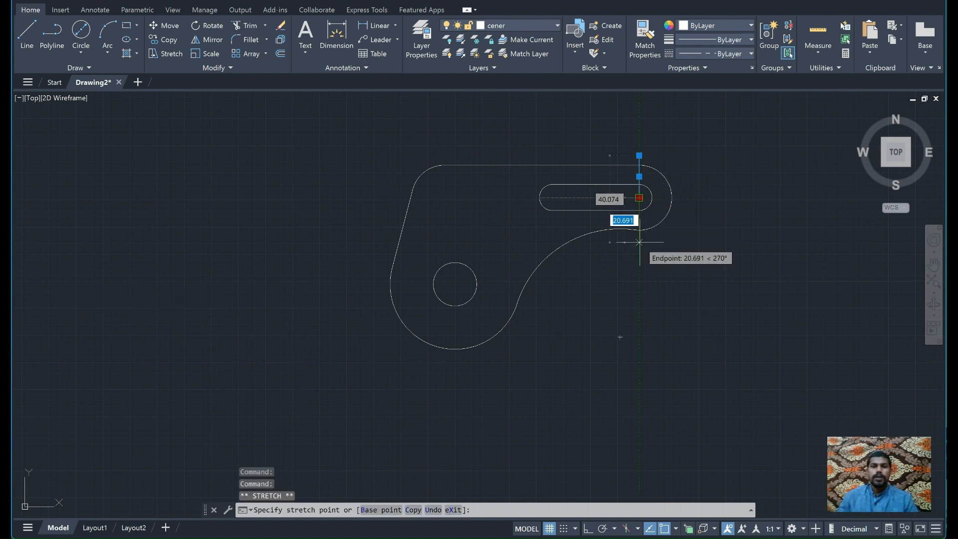
pyautogui.click(640, 242)
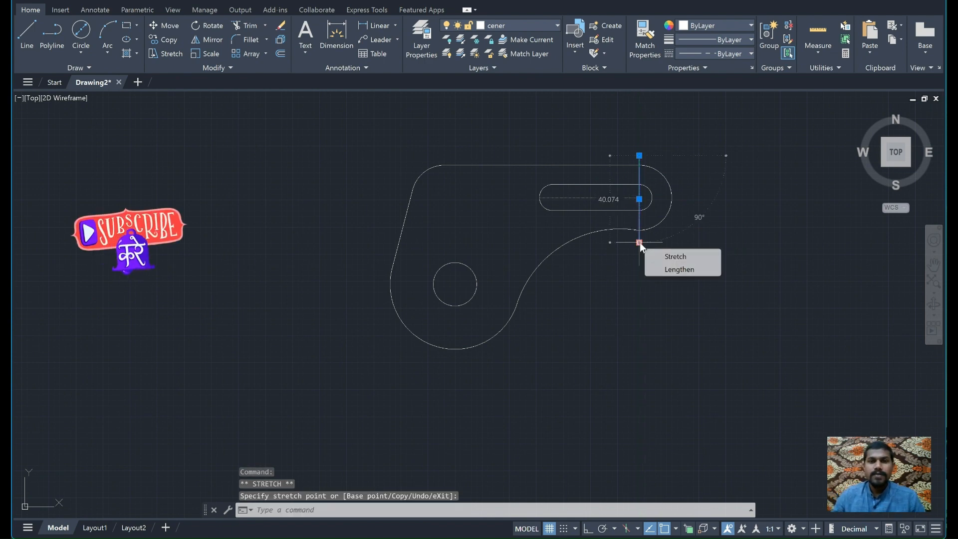
pyautogui.press('Escape')
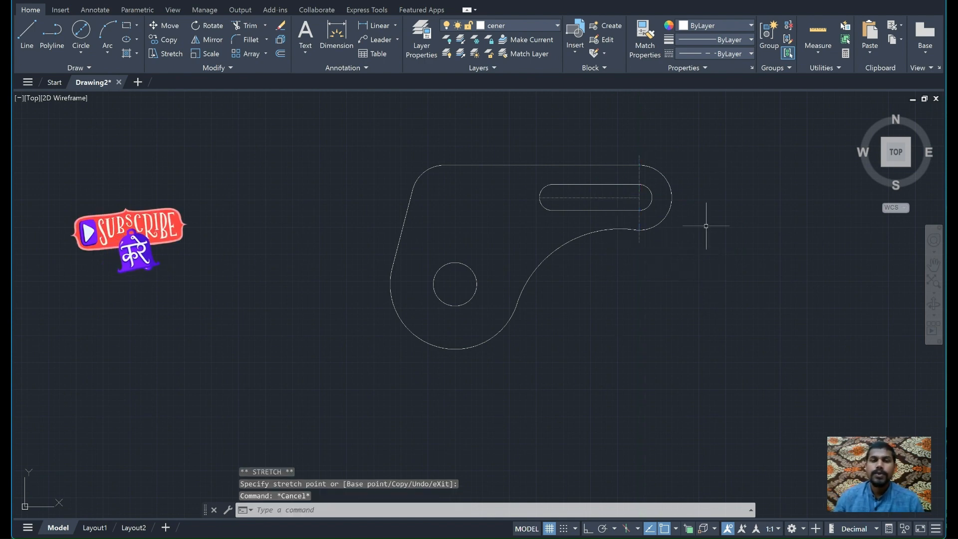
# Stretch the left end of the slot's horizontal centre line slightly beyond the slot's left arc
pyautogui.click(616, 198)
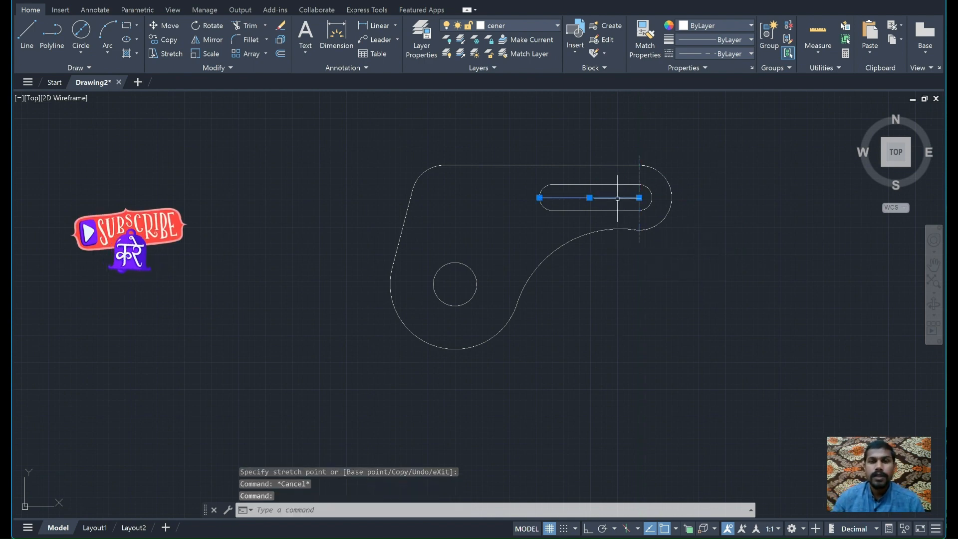
pyautogui.click(540, 198)
pyautogui.click(526, 198)
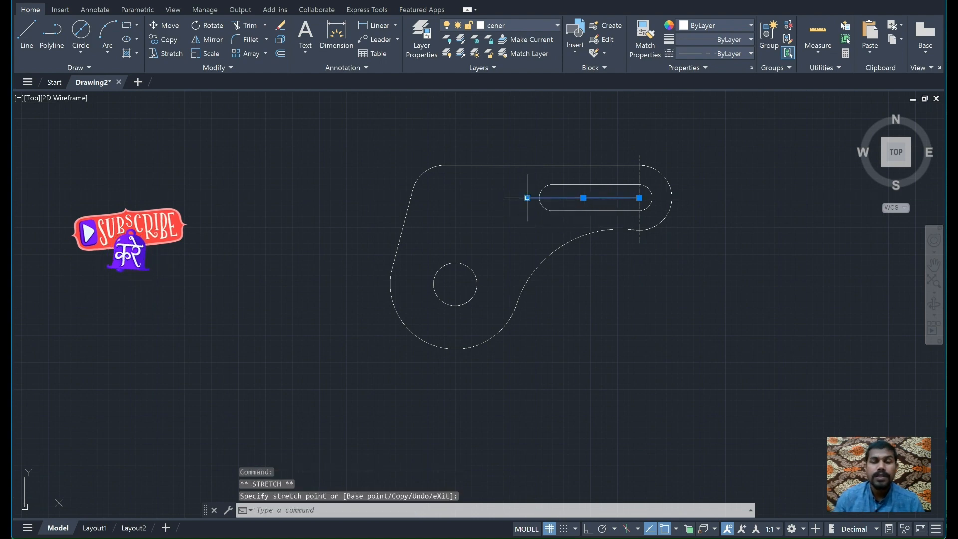
pyautogui.press('Escape')
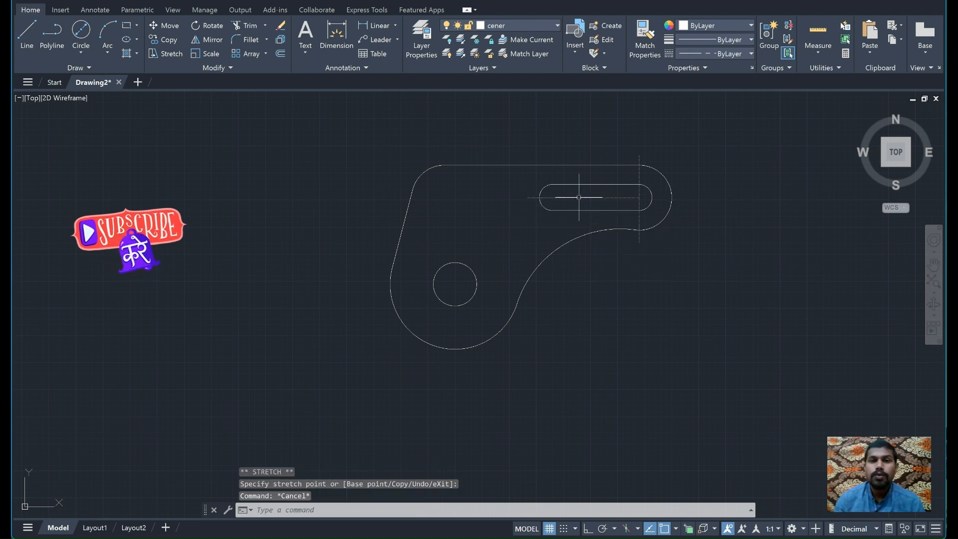
# With Ortho on, stretch the horizontal centre line's right end past the plate's right edge, to about 73 mm overall
pyautogui.click(611, 197)
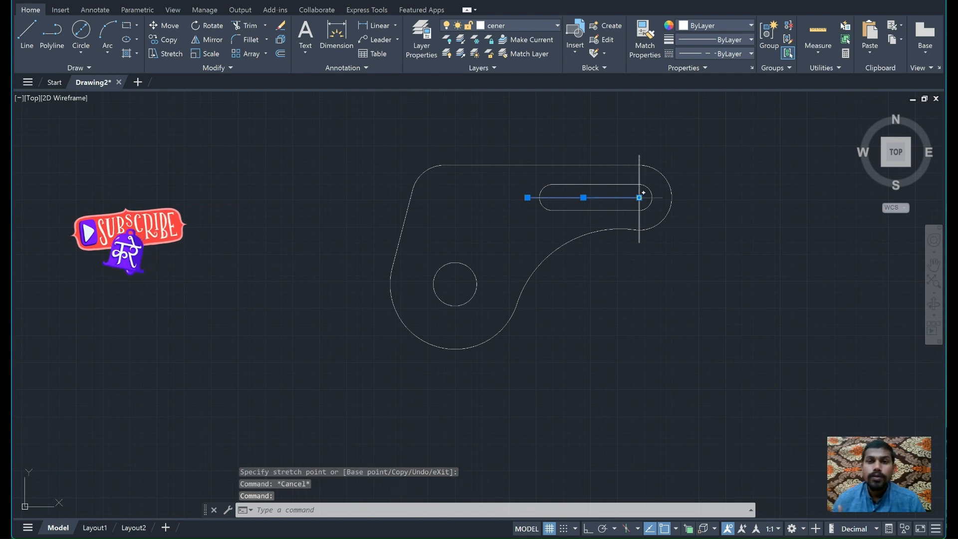
pyautogui.click(640, 198)
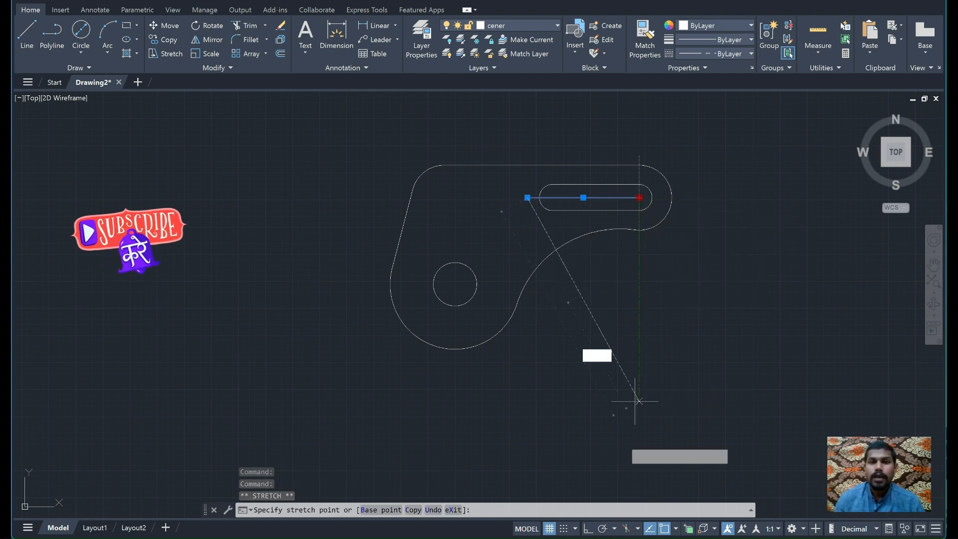
pyautogui.click(588, 530)
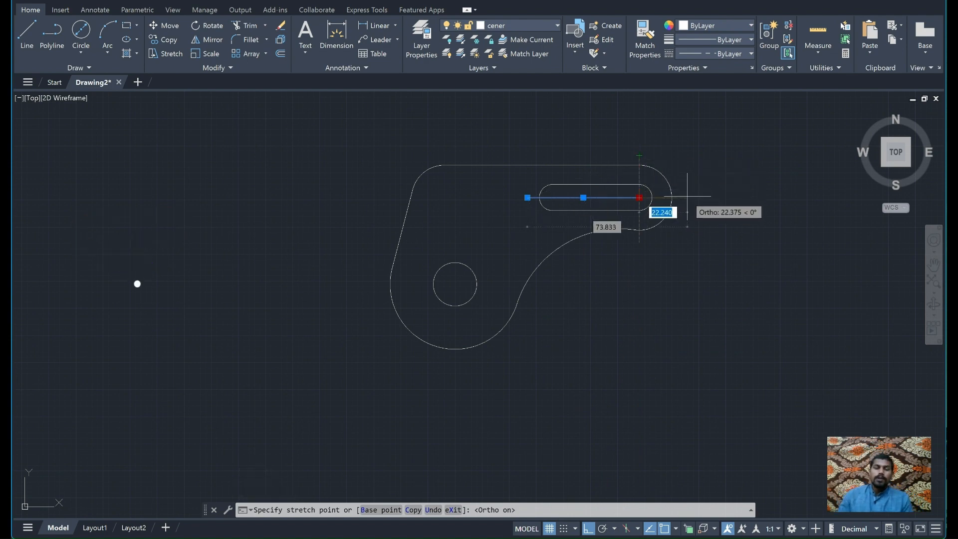
pyautogui.click(687, 197)
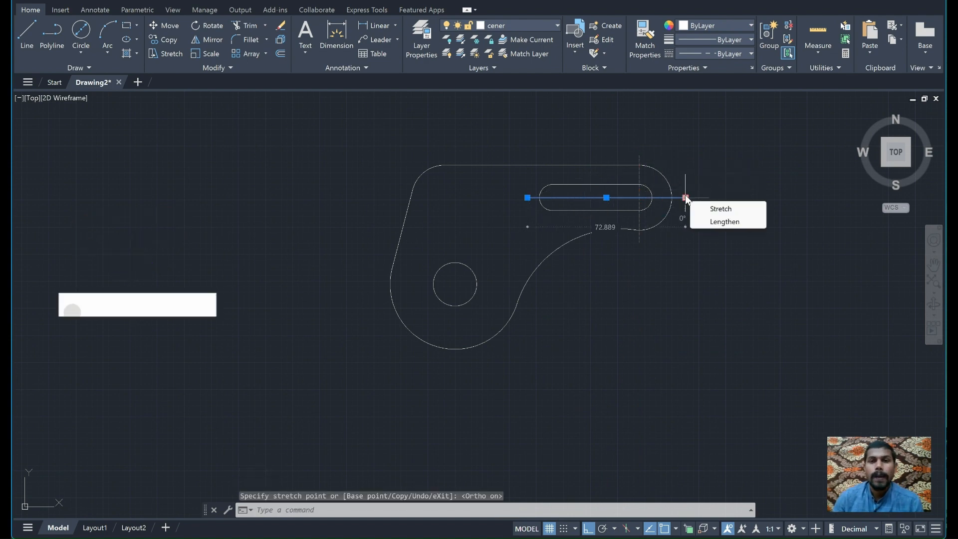
pyautogui.press('Escape')
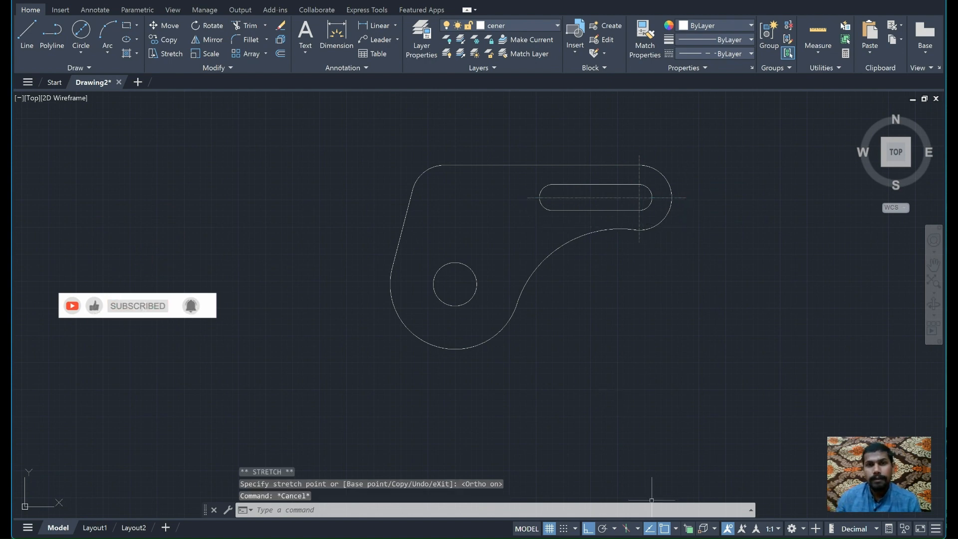
# Check the reference image and draw a vertical centre line about 38 mm long from the circle's centre down past the R30 arc
pyautogui.hotkey('alt', 'Tab')
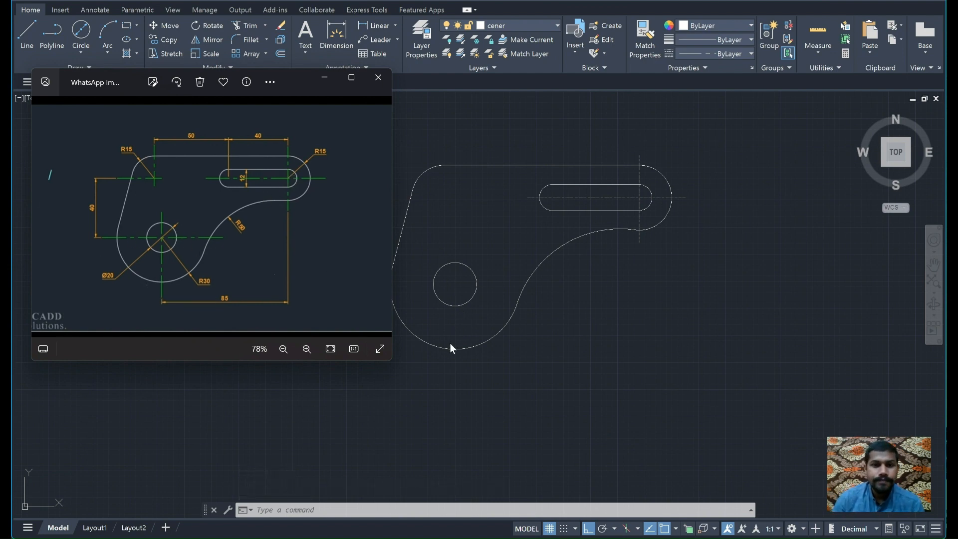
pyautogui.click(470, 128)
pyautogui.click(32, 37)
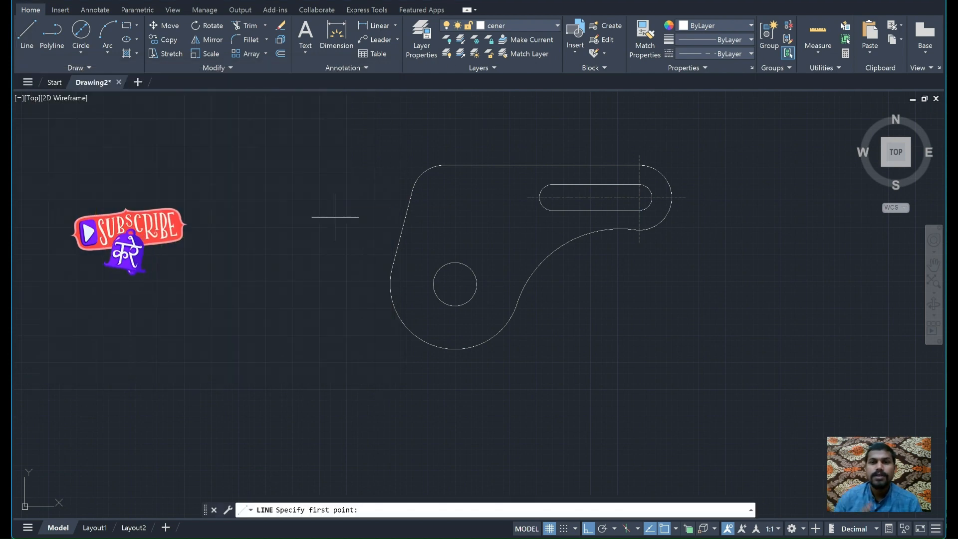
pyautogui.click(454, 284)
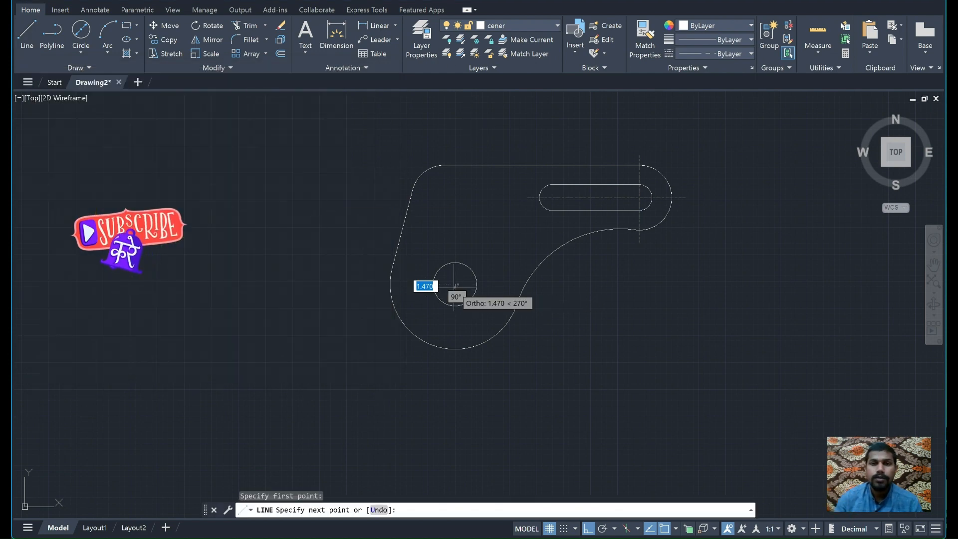
pyautogui.click(455, 366)
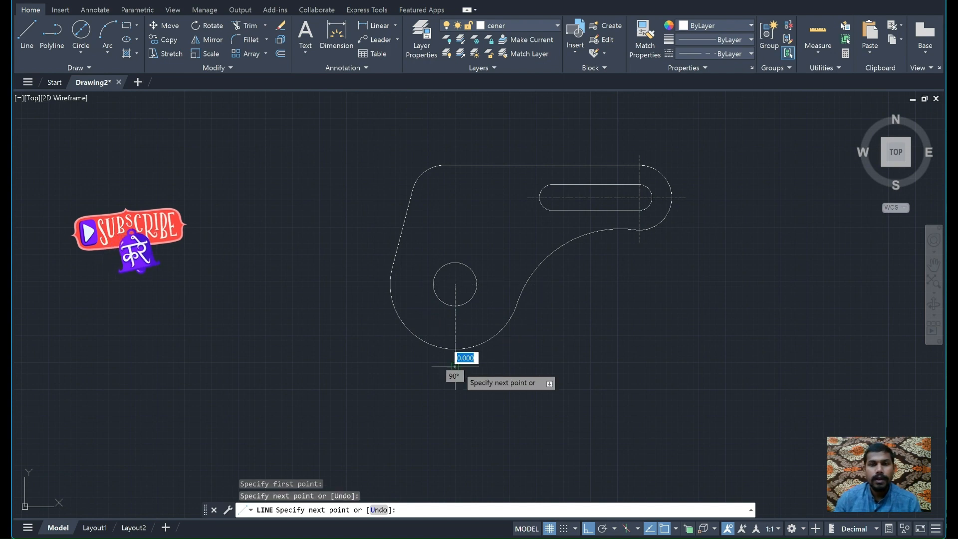
pyautogui.press('Escape')
# Draw a horizontal centre line about 39 mm long from the circle's centre rightward, just past the plate's concave R50 arc
pyautogui.press('Return')
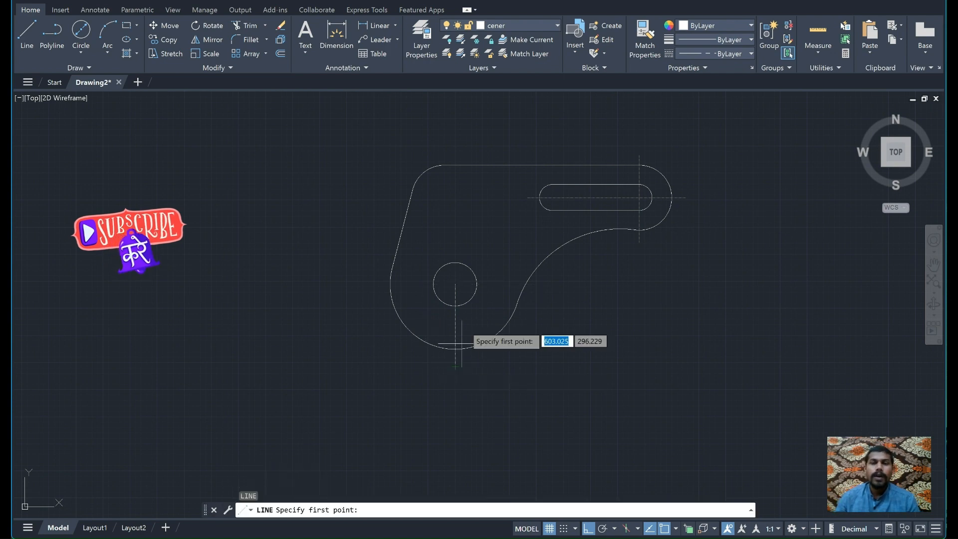
pyautogui.click(455, 284)
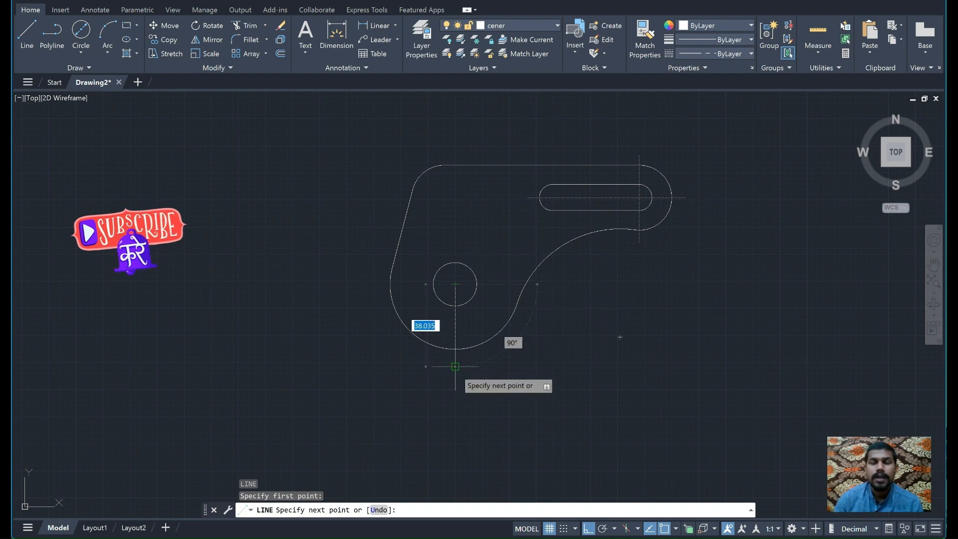
pyautogui.click(540, 283)
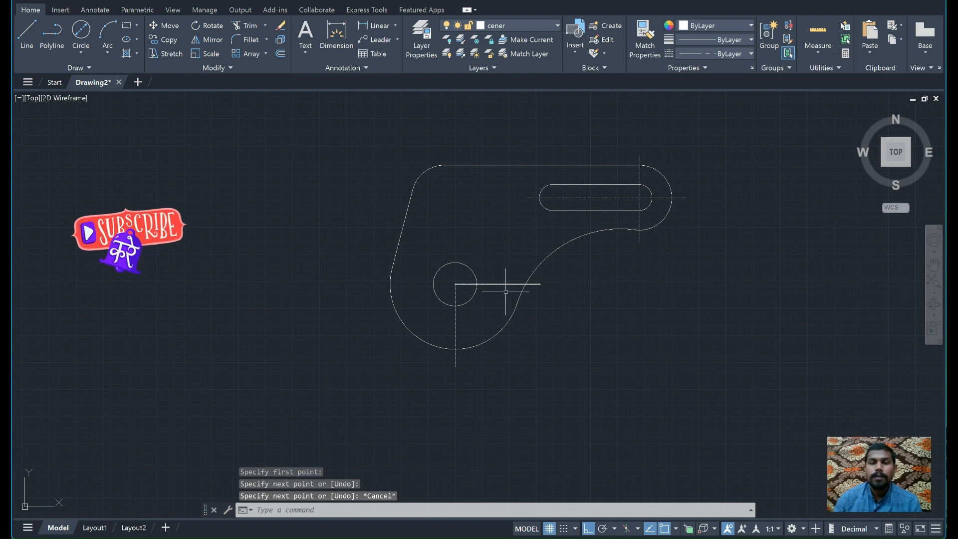
# Stretch the upper end of the circle's vertical centre line above the circle, to about 55 mm overall
pyautogui.click(455, 289)
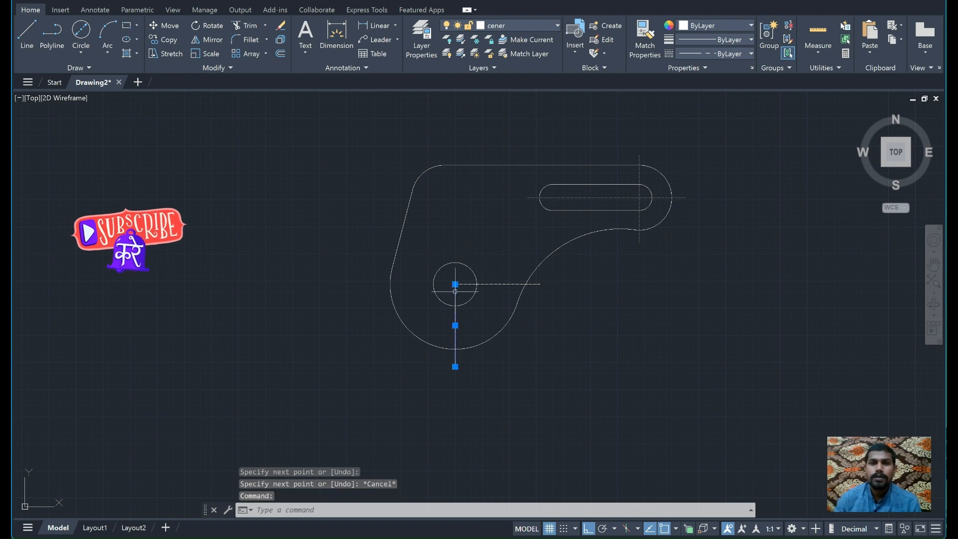
pyautogui.click(455, 283)
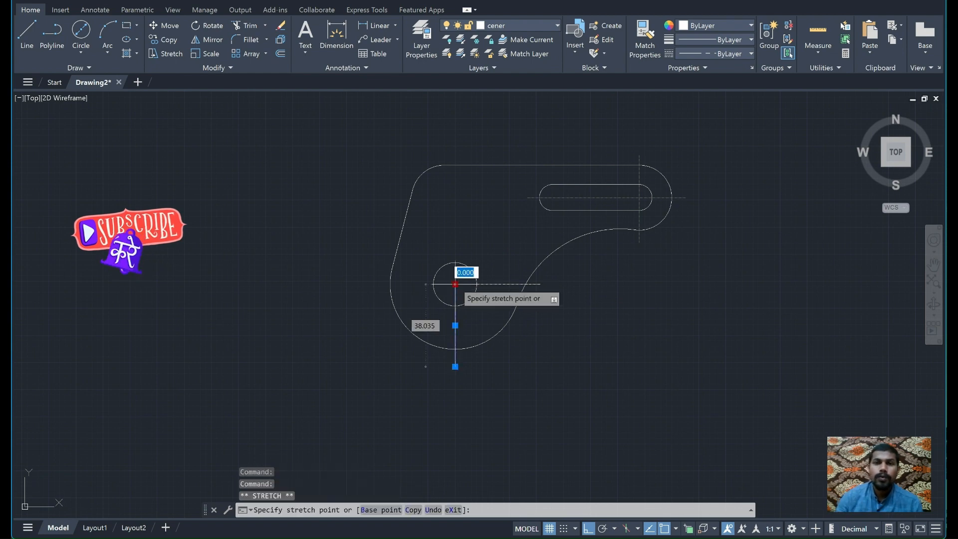
pyautogui.click(455, 247)
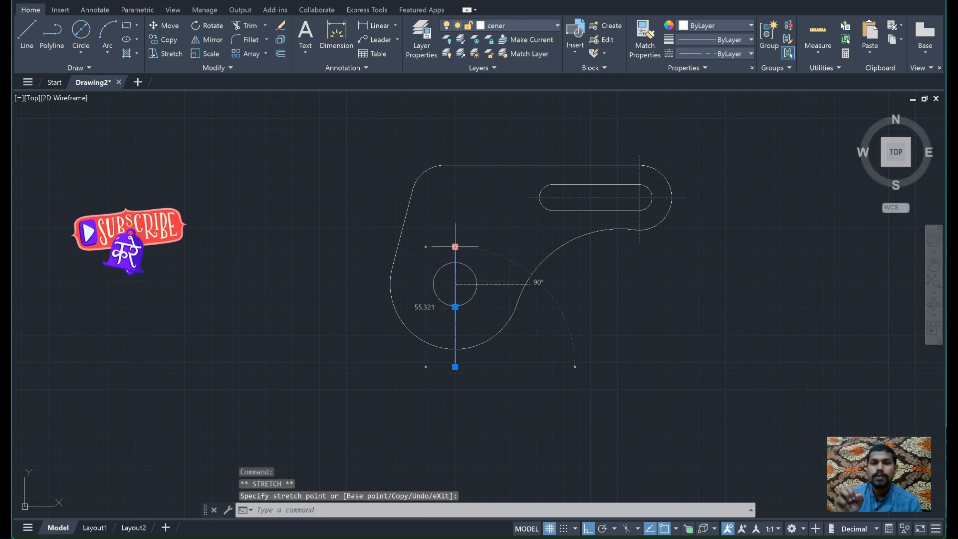
pyautogui.press('Escape')
# Stretch the left end of the circle's horizontal centre line slightly beyond the plate's R30 arc
pyautogui.click(464, 283)
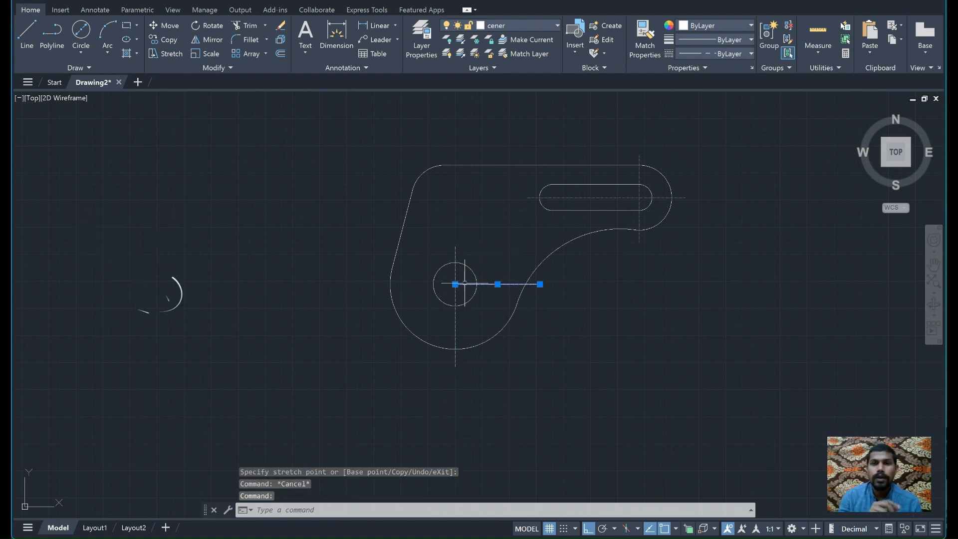
pyautogui.click(455, 284)
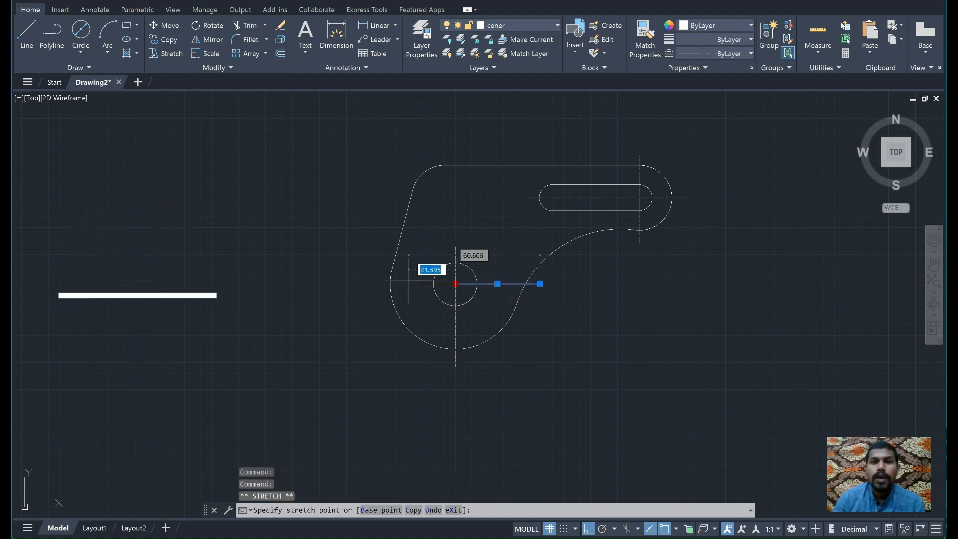
pyautogui.click(375, 284)
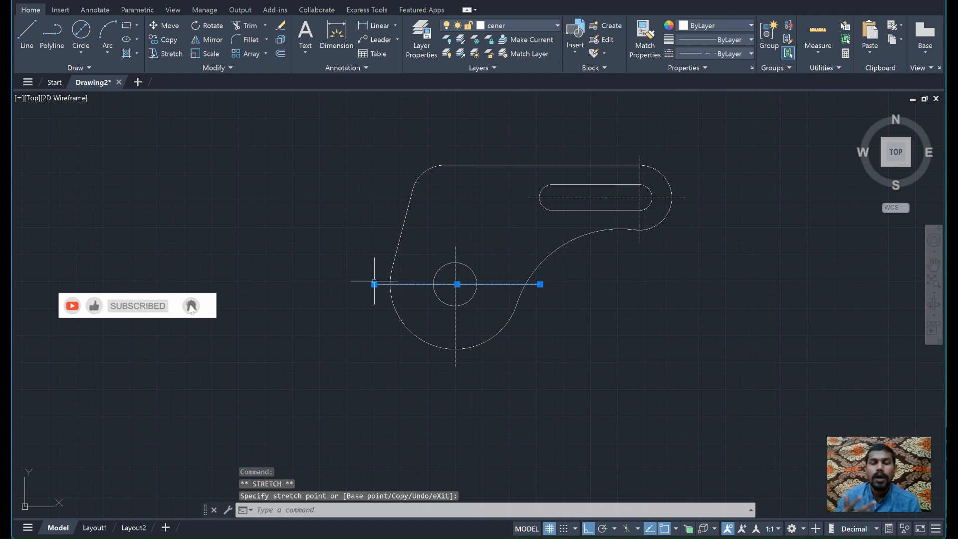
pyautogui.write('l')
pyautogui.press('Return')
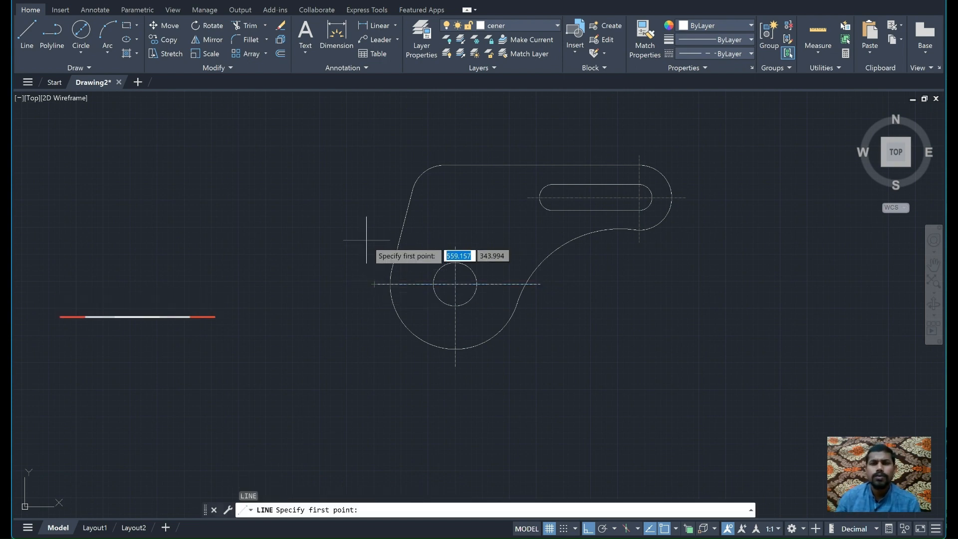
pyautogui.press('Escape')
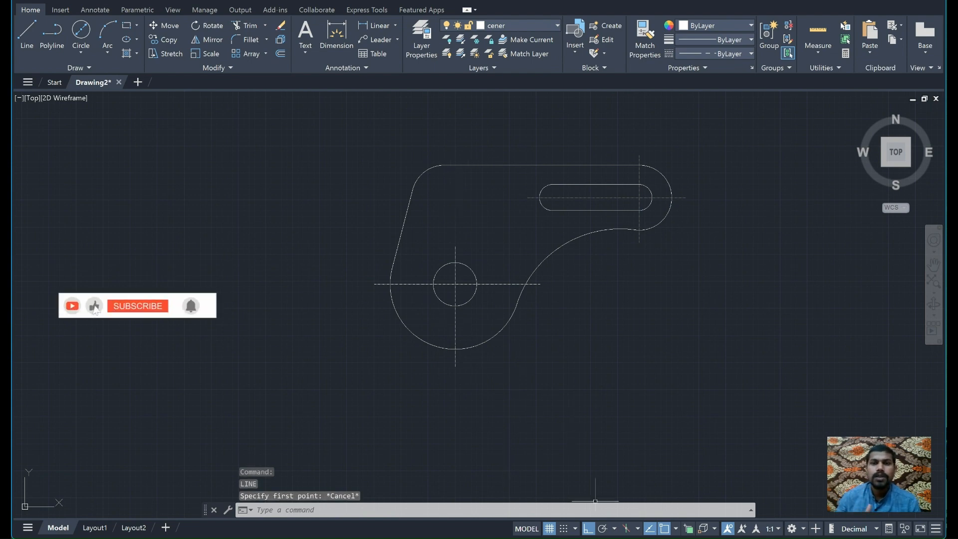
# Check the reference image and draw a vertical centre line from the upper-left R15 corner arc's centre up past the plate's top edge
pyautogui.hotkey('alt', 'Tab')
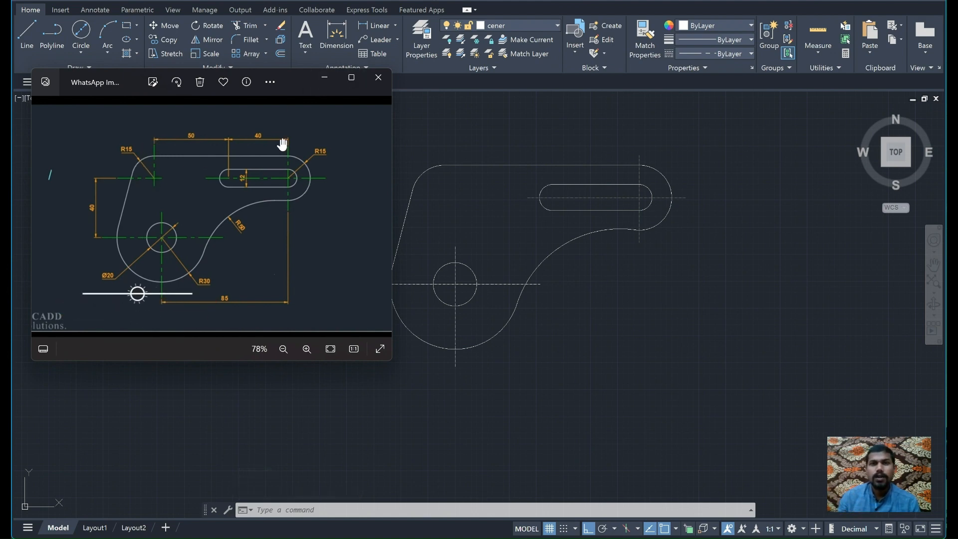
pyautogui.click(328, 84)
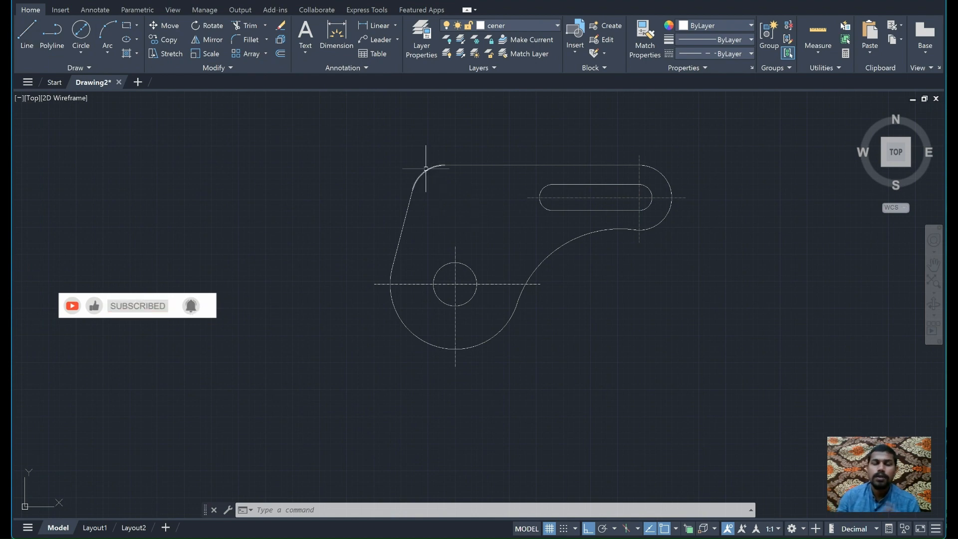
pyautogui.click(27, 40)
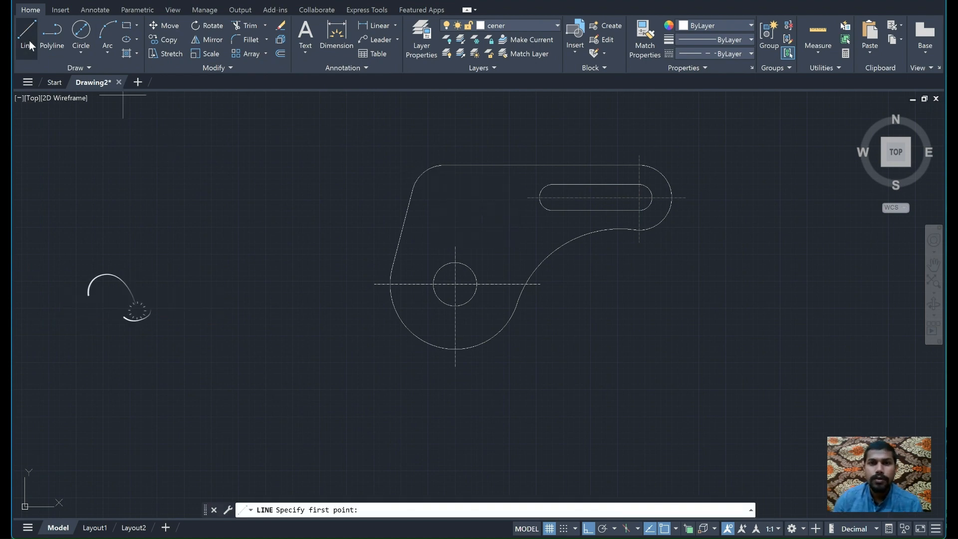
pyautogui.click(444, 198)
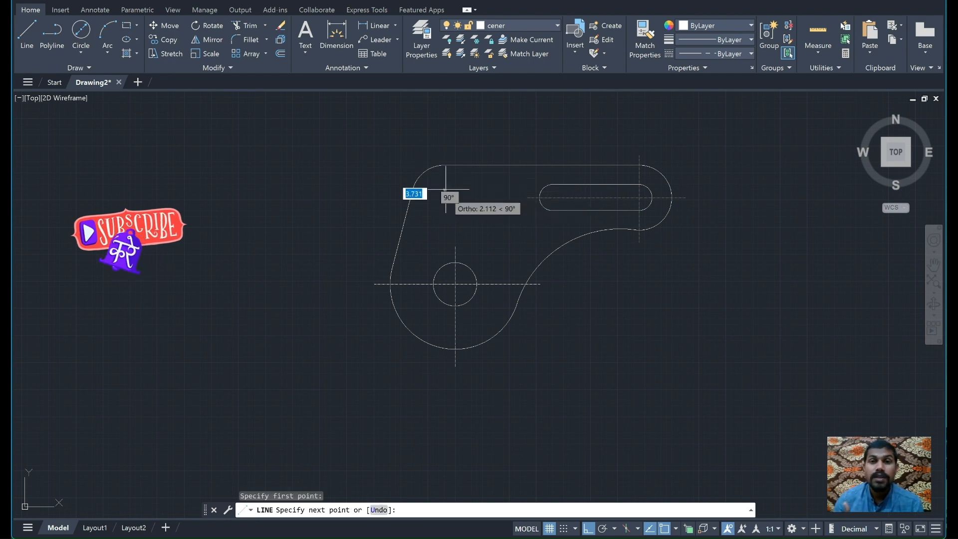
pyautogui.click(444, 156)
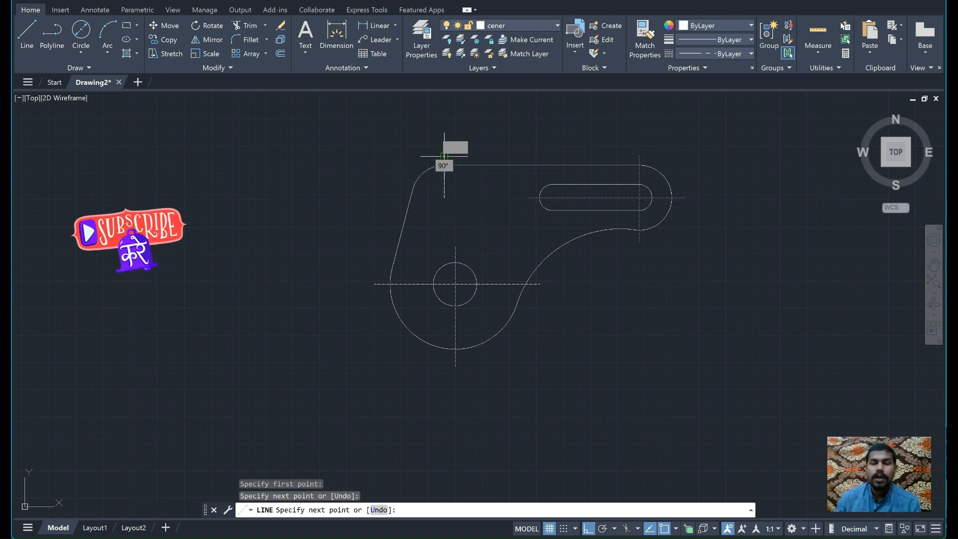
pyautogui.press('Return')
# Draw a horizontal centre line from the upper-left corner arc's centre leftward past the plate's slanted edge
pyautogui.press('Return')
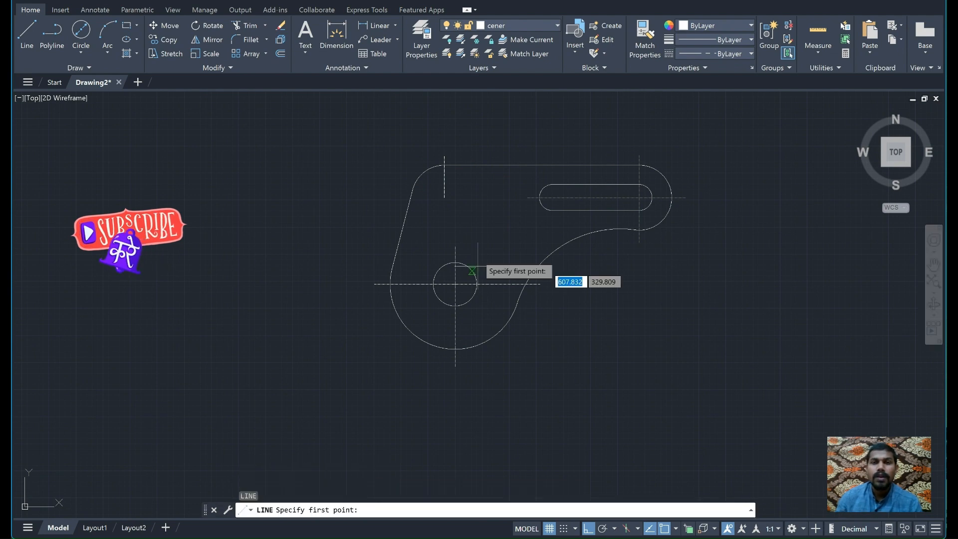
pyautogui.click(444, 198)
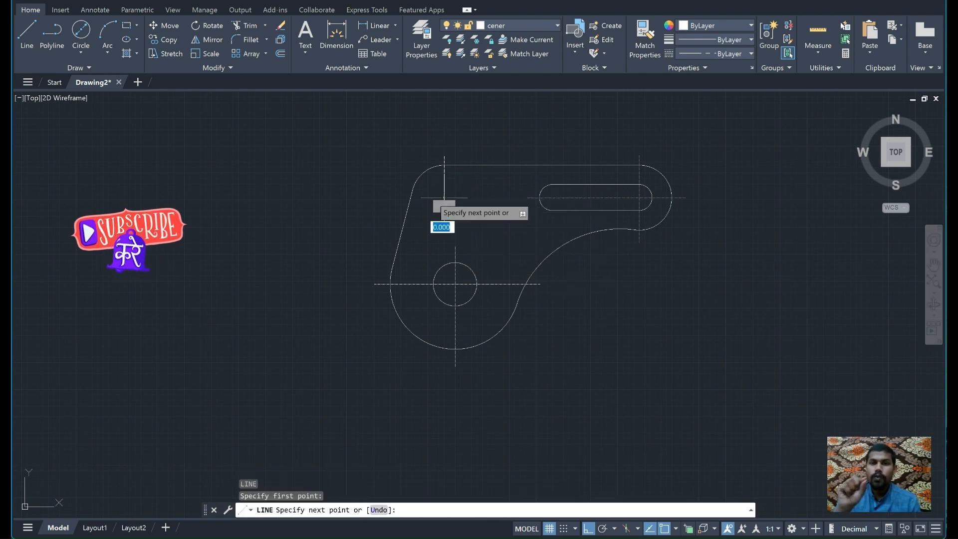
pyautogui.click(402, 198)
pyautogui.press('Escape')
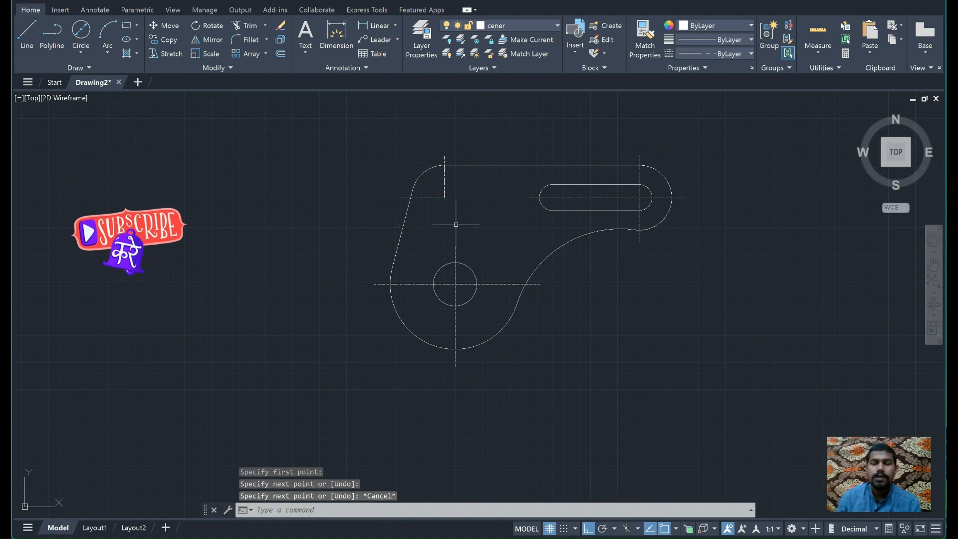
# Check the reference image and stretch the lower end of the corner arc's vertical centre line slightly below the arc's centre
pyautogui.hotkey('alt', 'Tab')
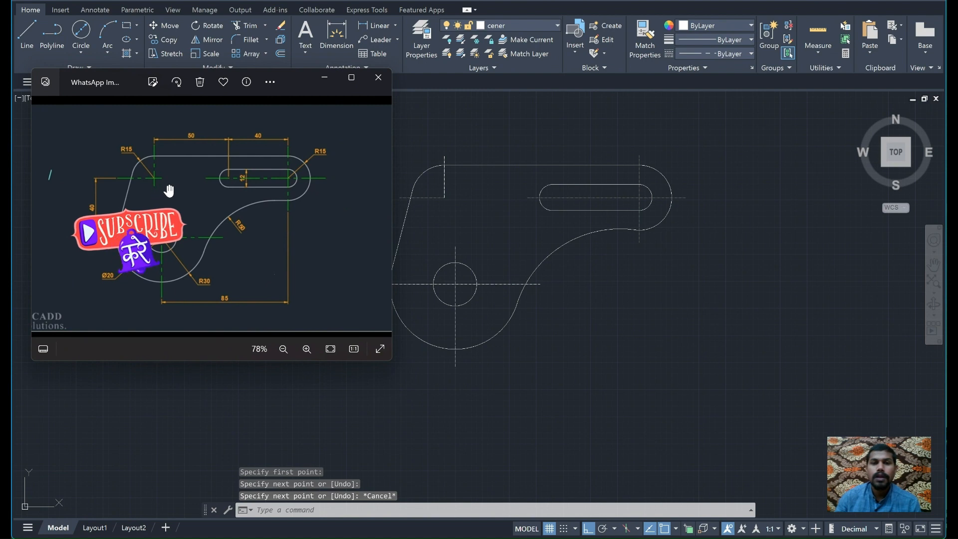
pyautogui.click(408, 190)
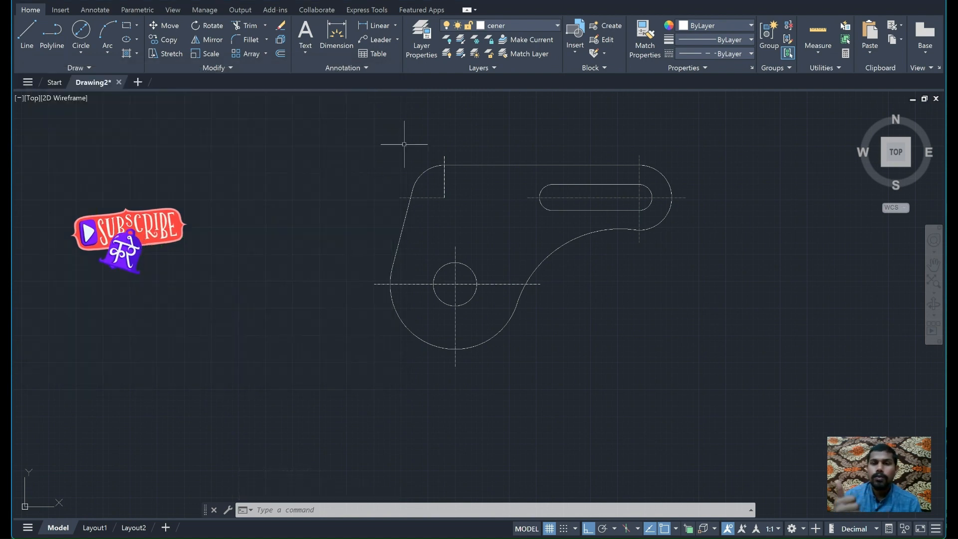
pyautogui.click(445, 197)
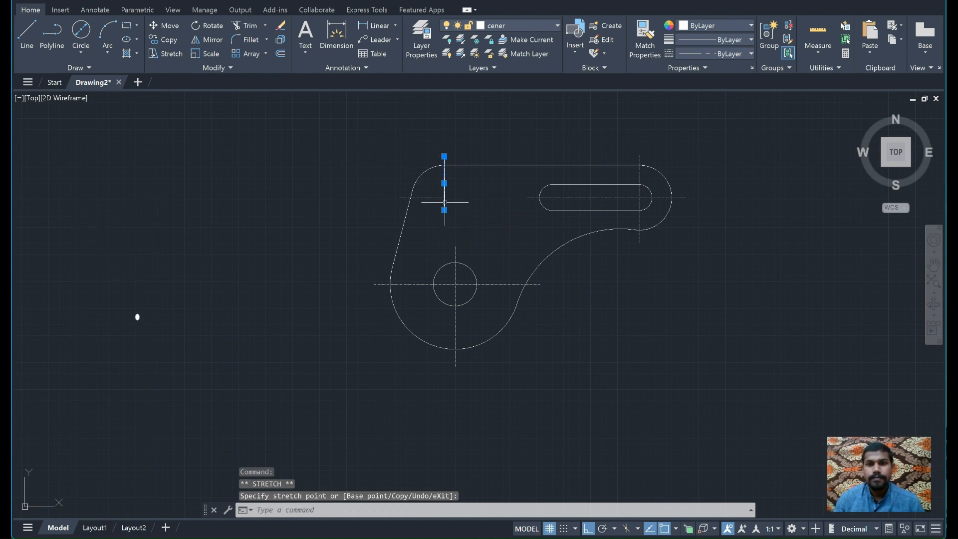
pyautogui.press('Escape')
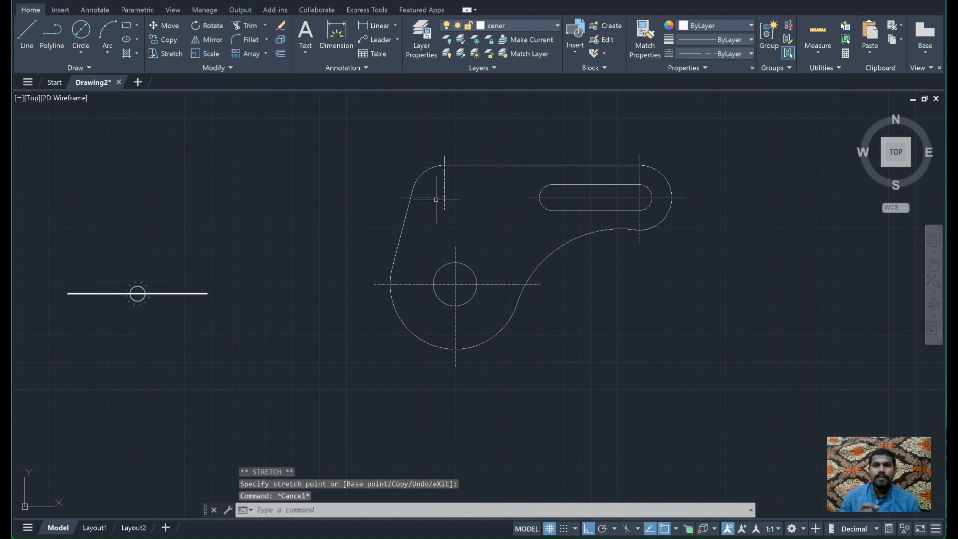
# Stretch the right end of the corner arc's horizontal centre line past the arc's centre, to about 25.8 mm overall
pyautogui.click(437, 199)
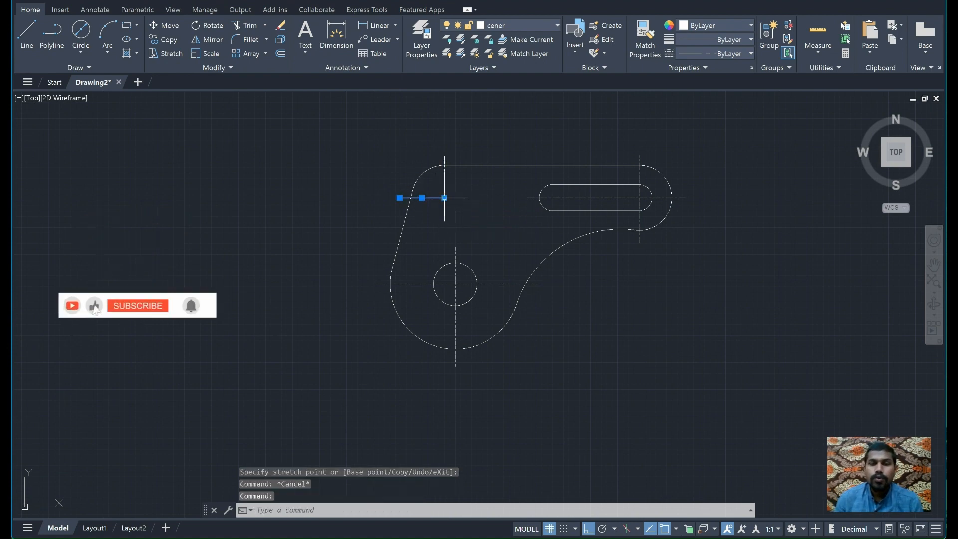
pyautogui.click(444, 197)
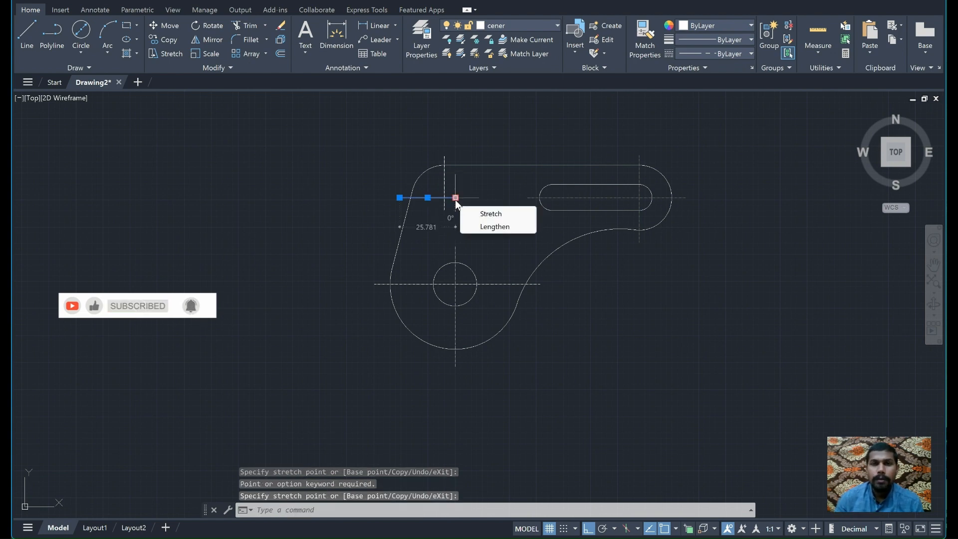
pyautogui.press('Escape')
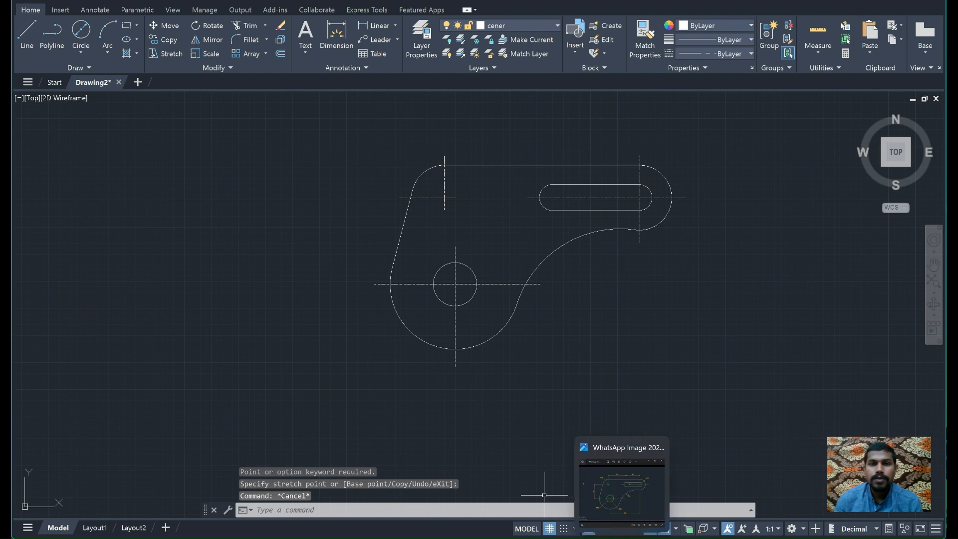
pyautogui.click(622, 492)
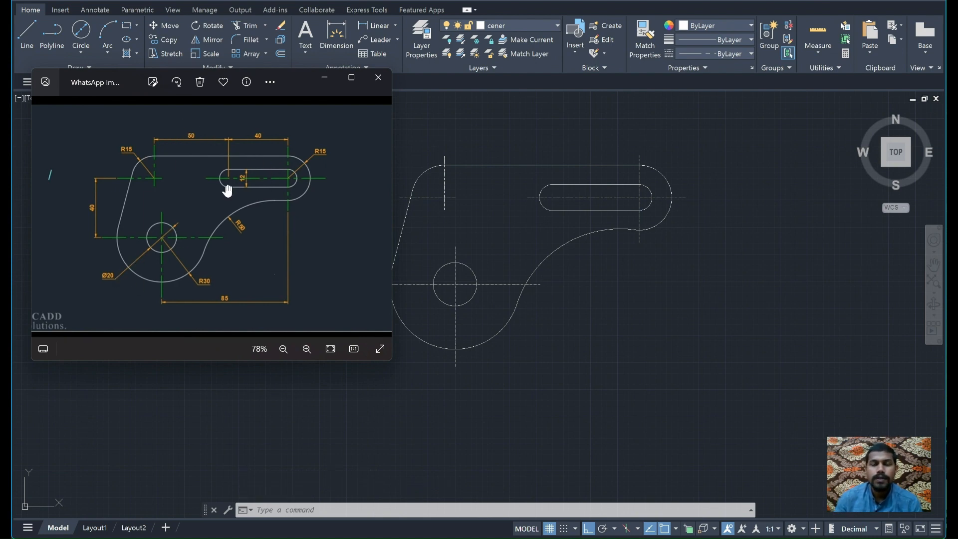
pyautogui.click(326, 77)
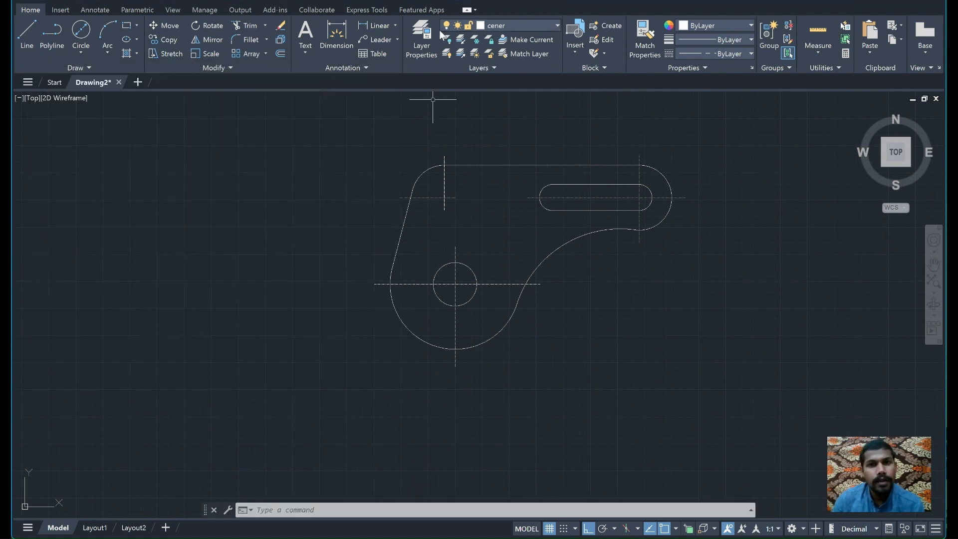
pyautogui.click(380, 25)
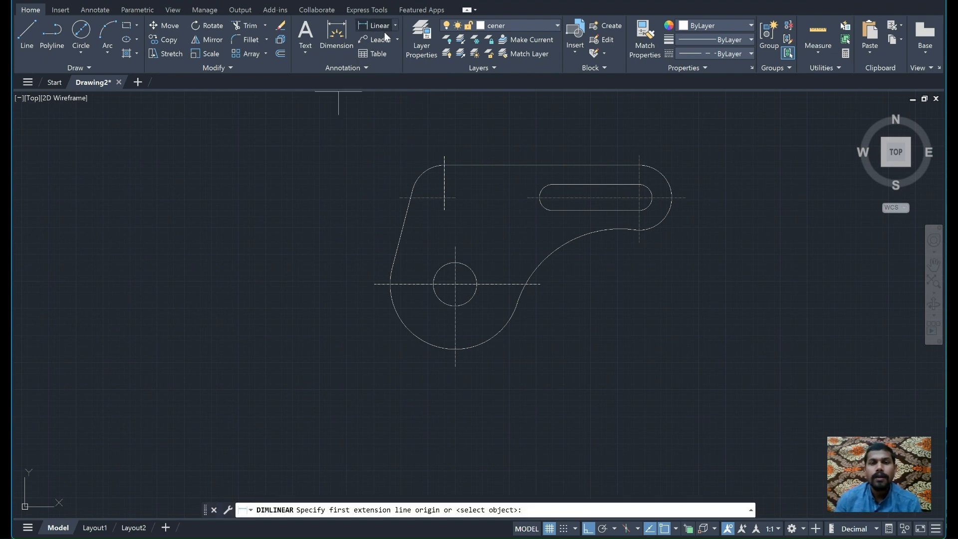
pyautogui.click(444, 164)
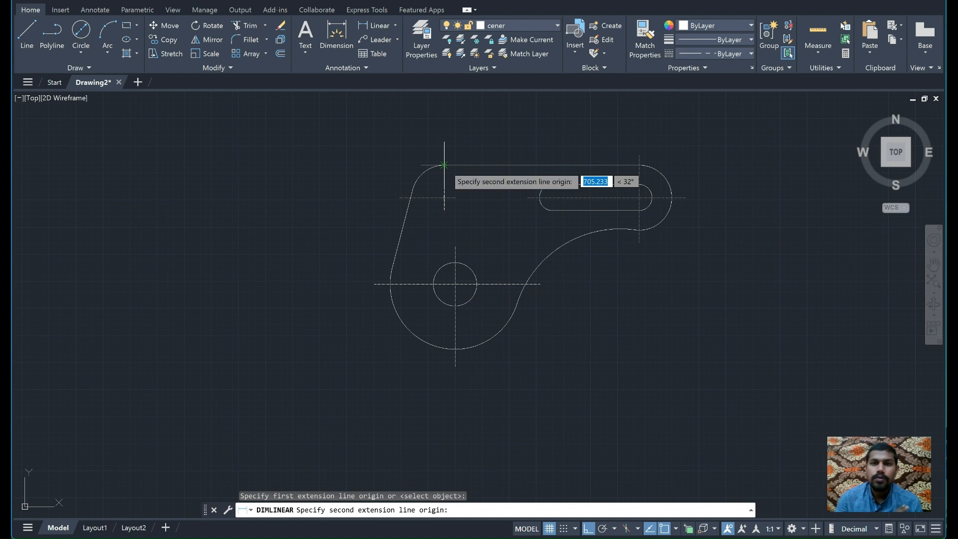
pyautogui.press('Escape')
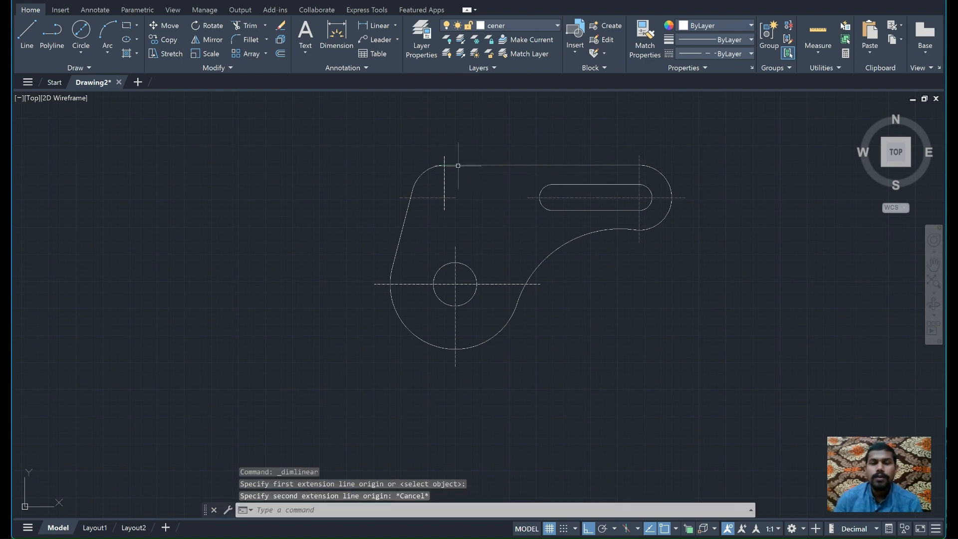
# Make layer 0 current and dimension the horizontal distance from the upper-left arc's vertical centre line to the slot's left arc centre, above the plate
pyautogui.click(363, 29)
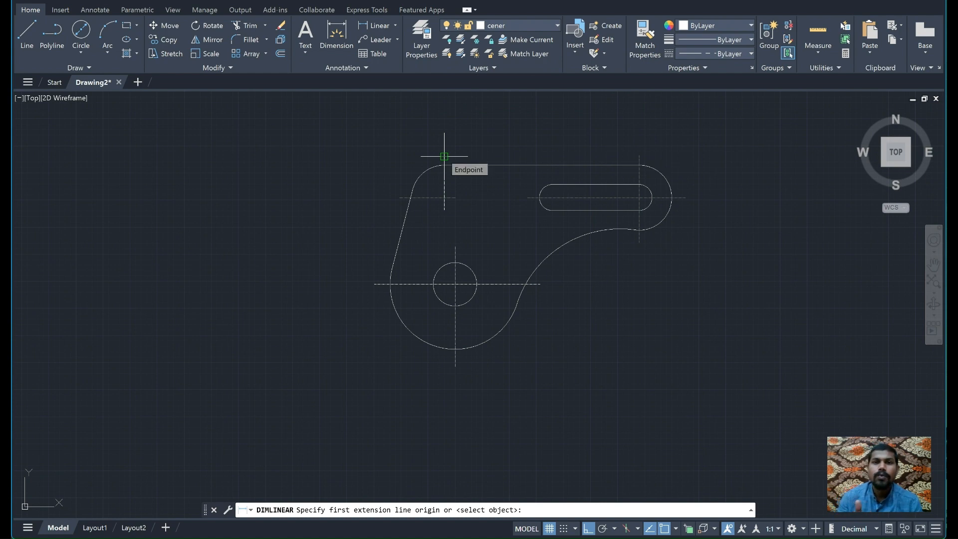
pyautogui.click(596, 481)
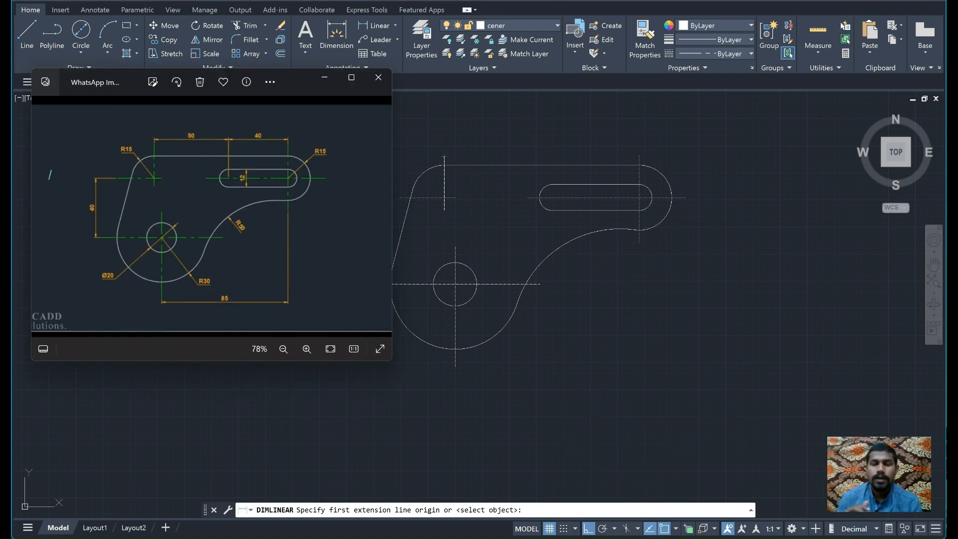
pyautogui.hotkey('alt', 'Tab')
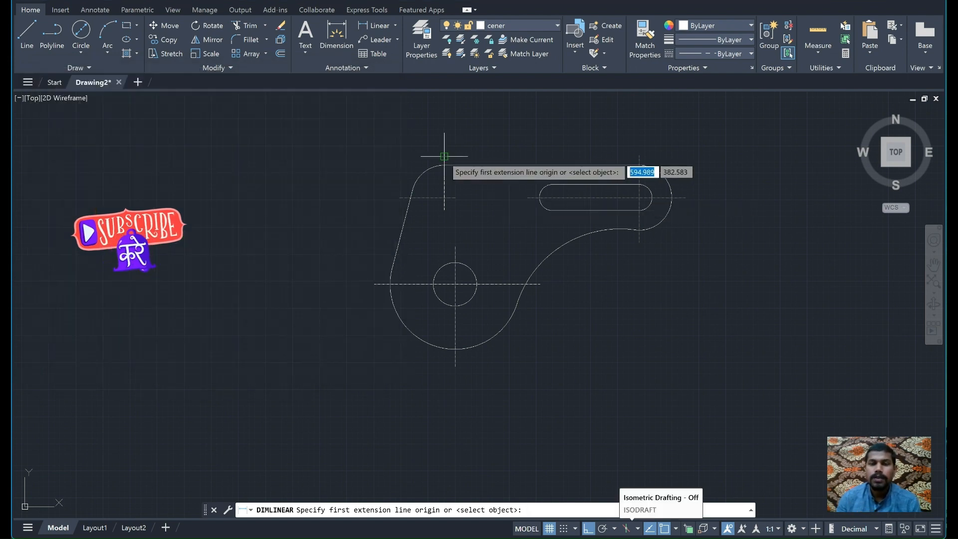
pyautogui.click(444, 156)
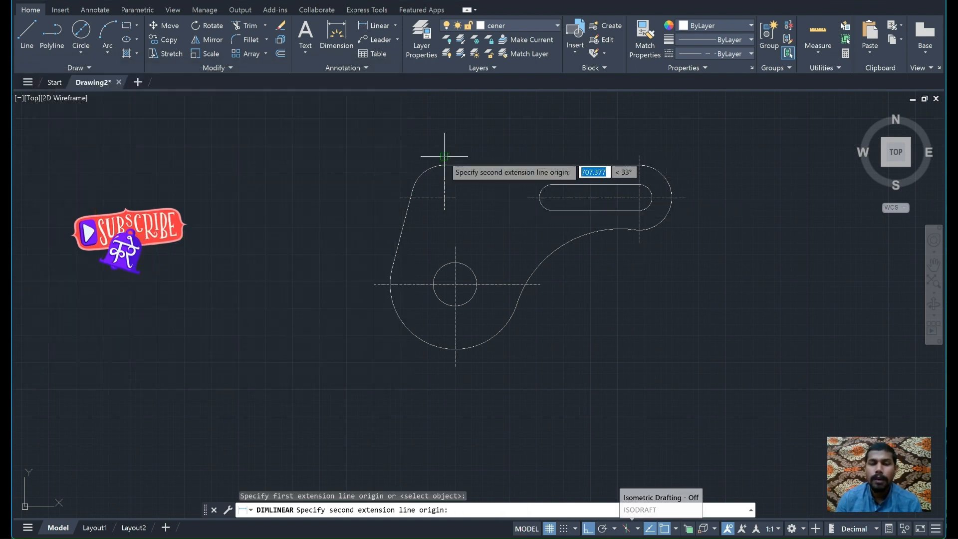
pyautogui.click(552, 198)
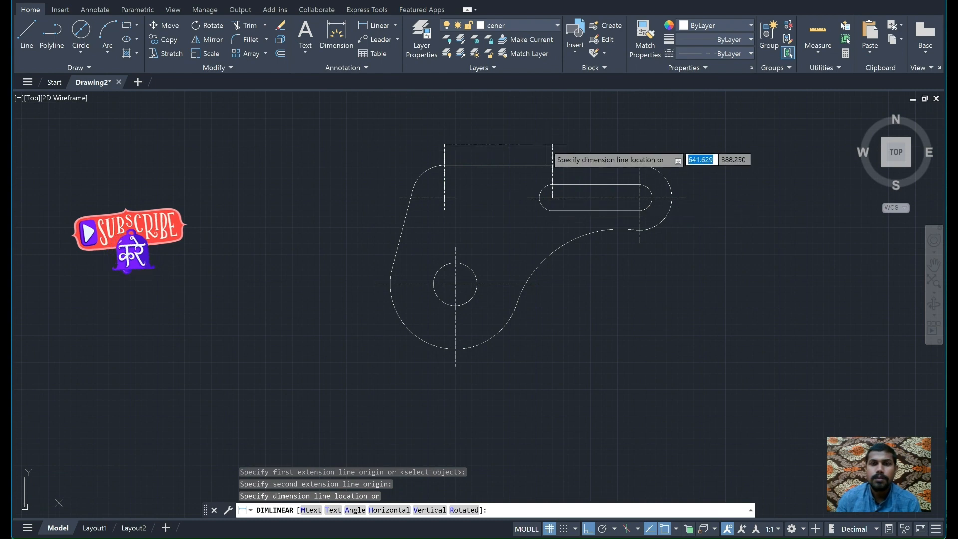
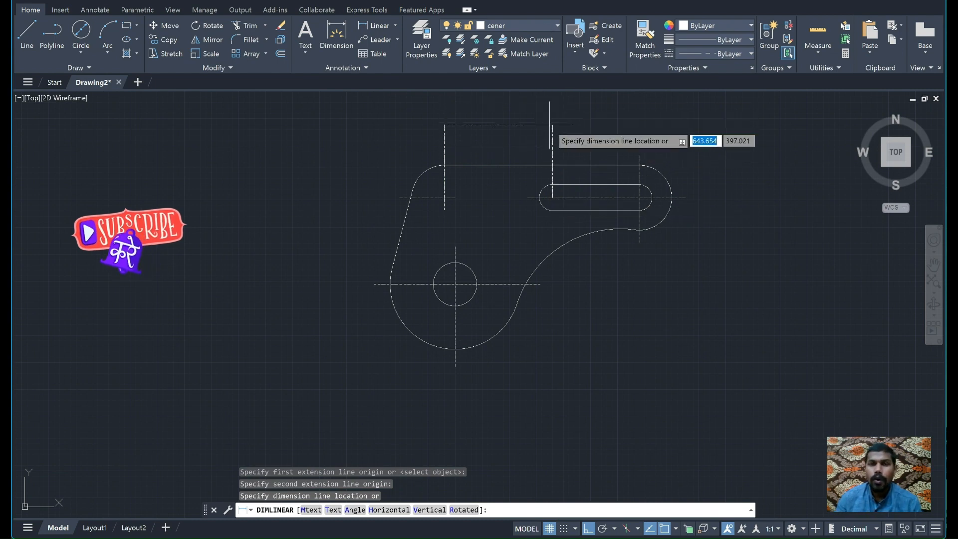
pyautogui.click(549, 25)
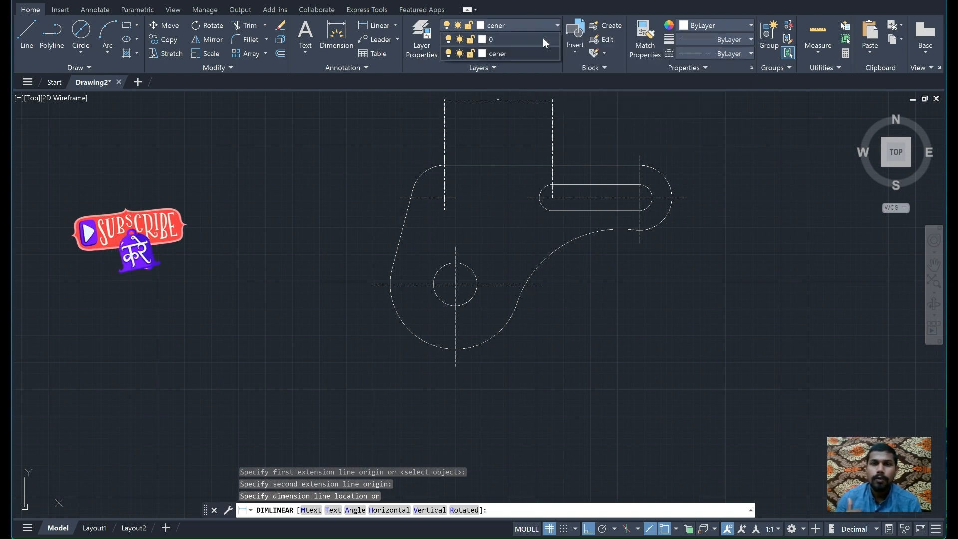
pyautogui.click(543, 40)
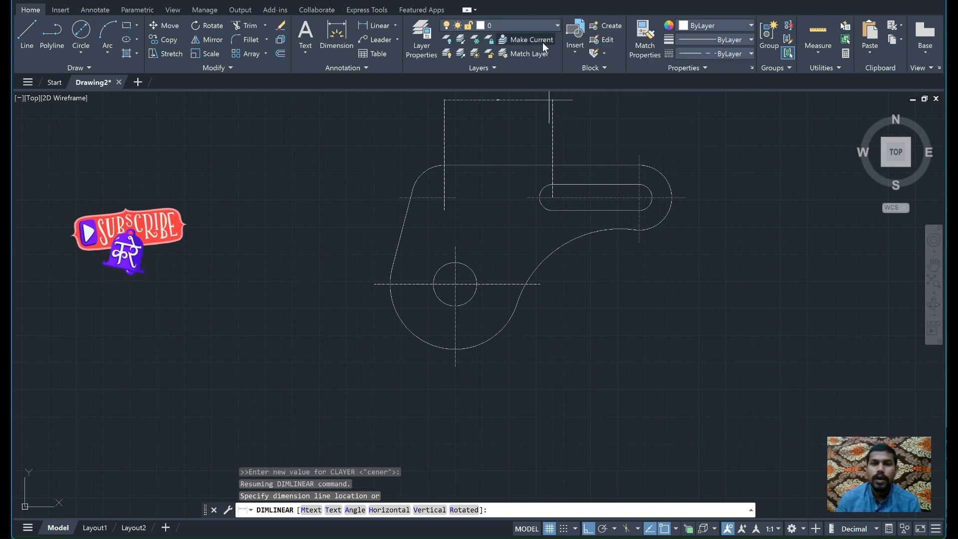
pyautogui.click(547, 142)
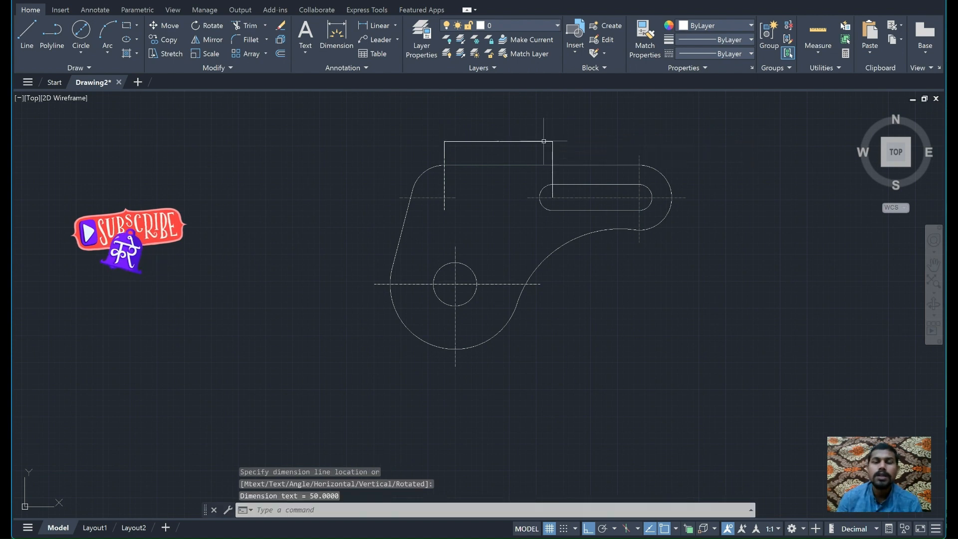
# Try to dimension the horizontal distance from the slot's left arc centre to the right-hand arc's vertical centre line, level with the existing dimension
pyautogui.click(381, 24)
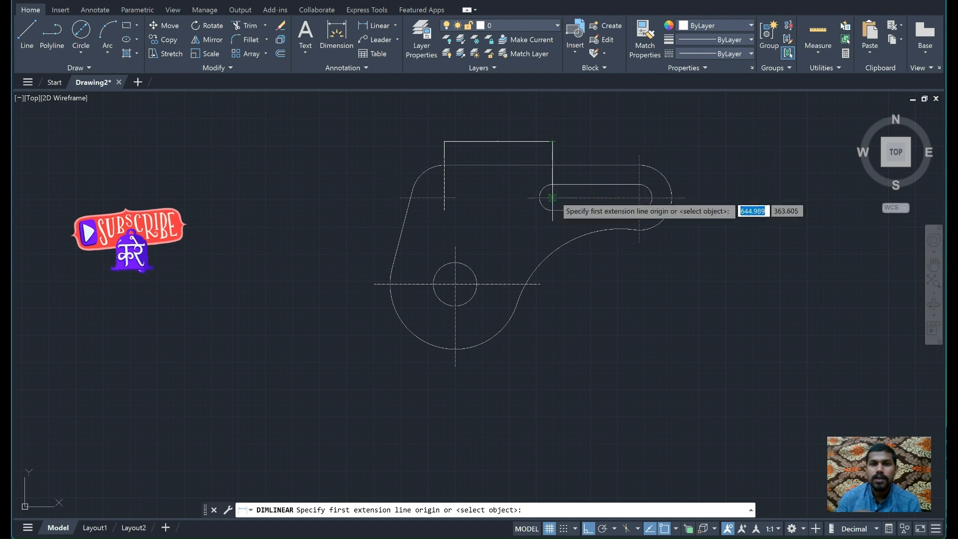
pyautogui.click(553, 149)
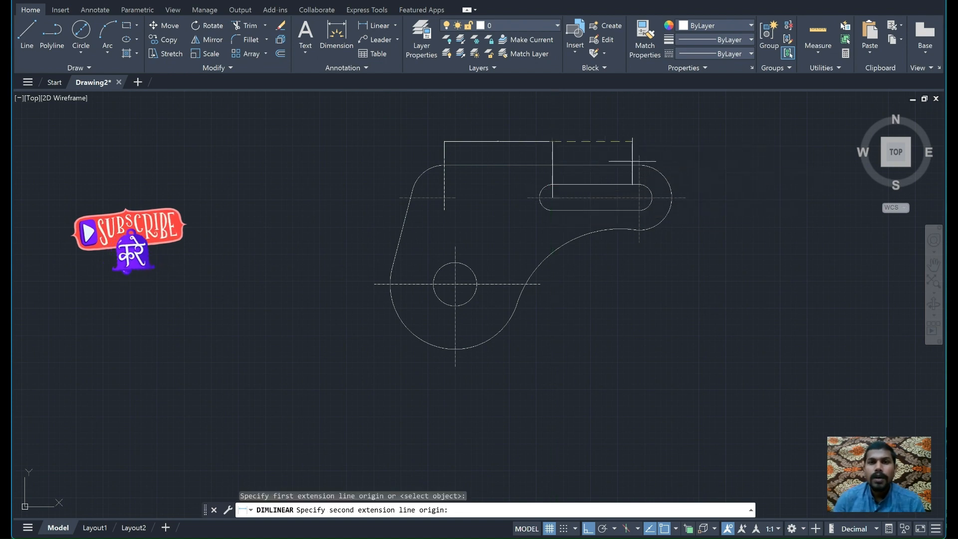
pyautogui.click(634, 154)
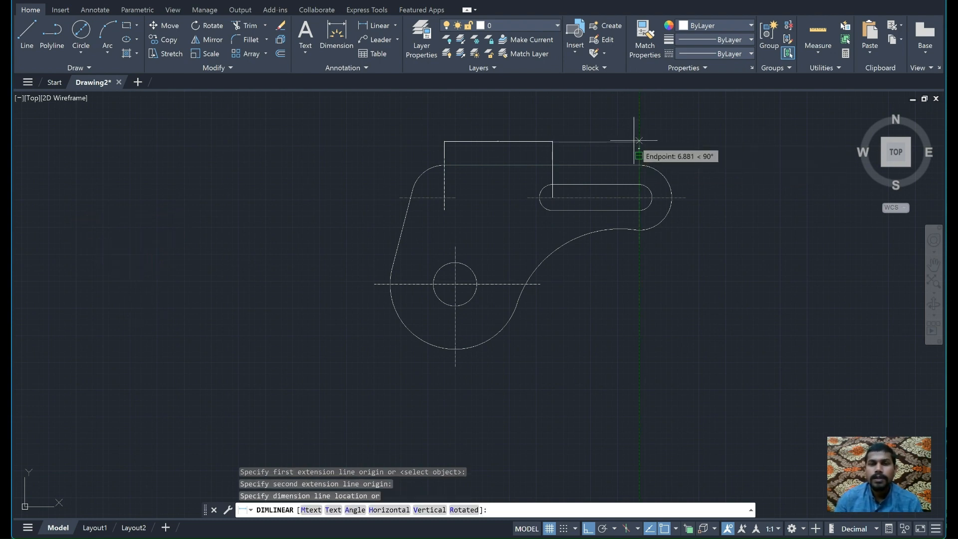
pyautogui.click(638, 141)
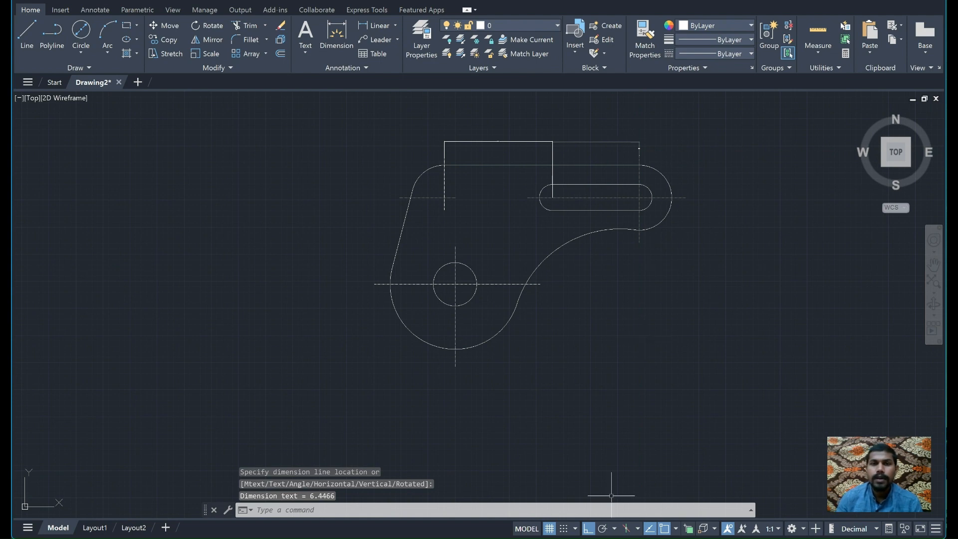
# Check the reference image, try a linear dimension from the hole's vertical centre line to the right-hand arc's centre line, and erase it
pyautogui.hotkey('alt', 'Tab')
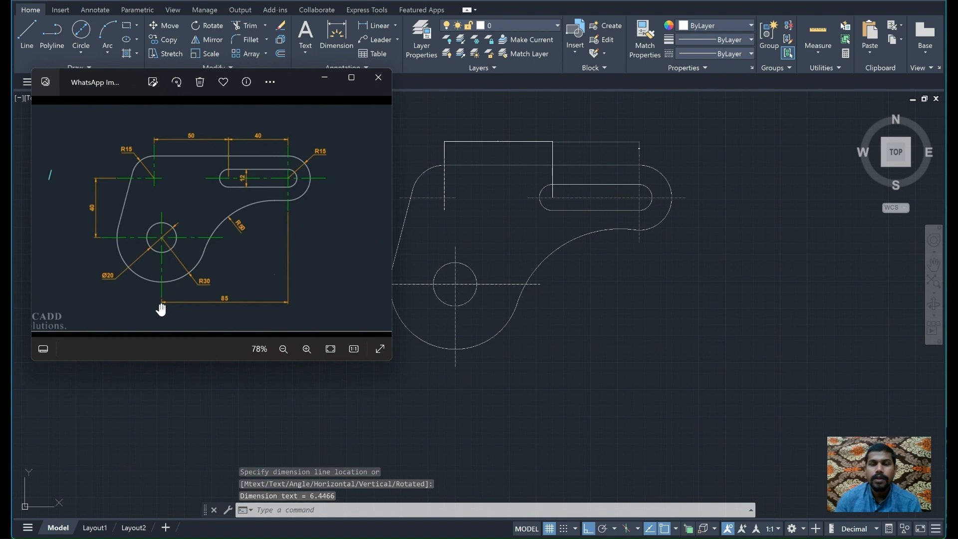
pyautogui.click(637, 240)
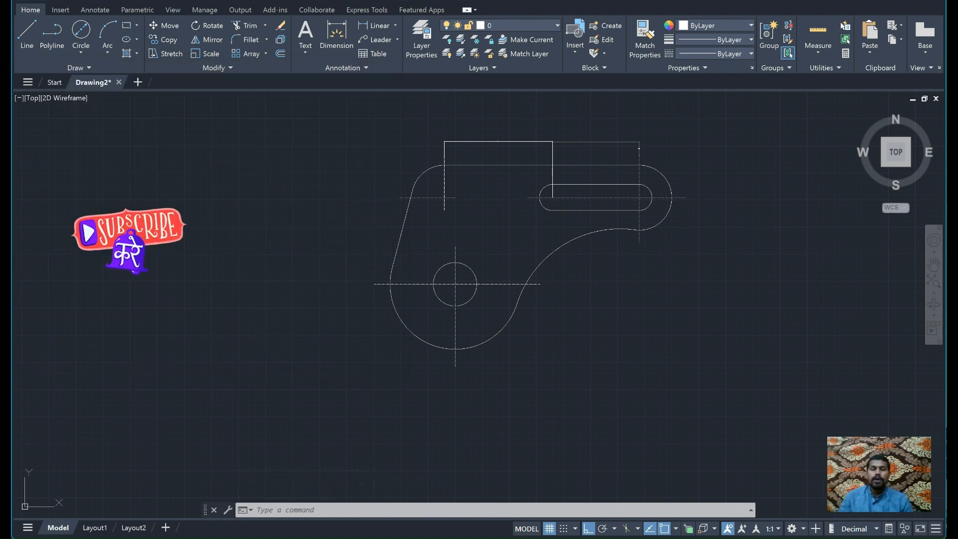
pyautogui.click(375, 24)
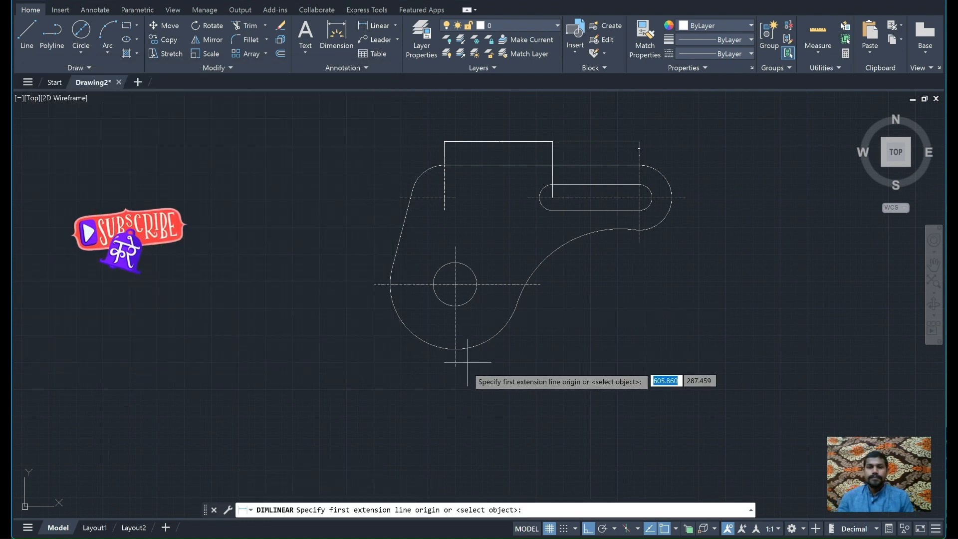
pyautogui.click(455, 349)
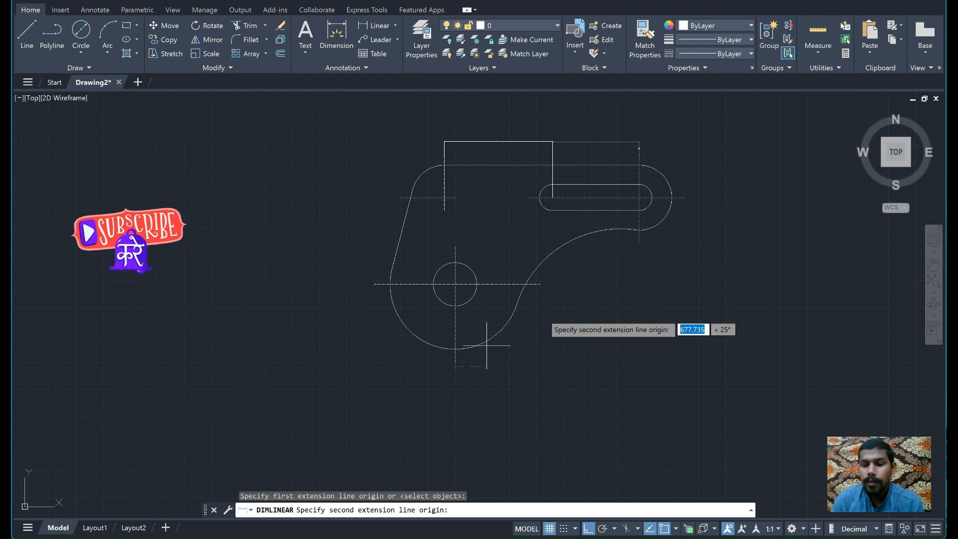
pyautogui.click(637, 230)
pyautogui.click(639, 331)
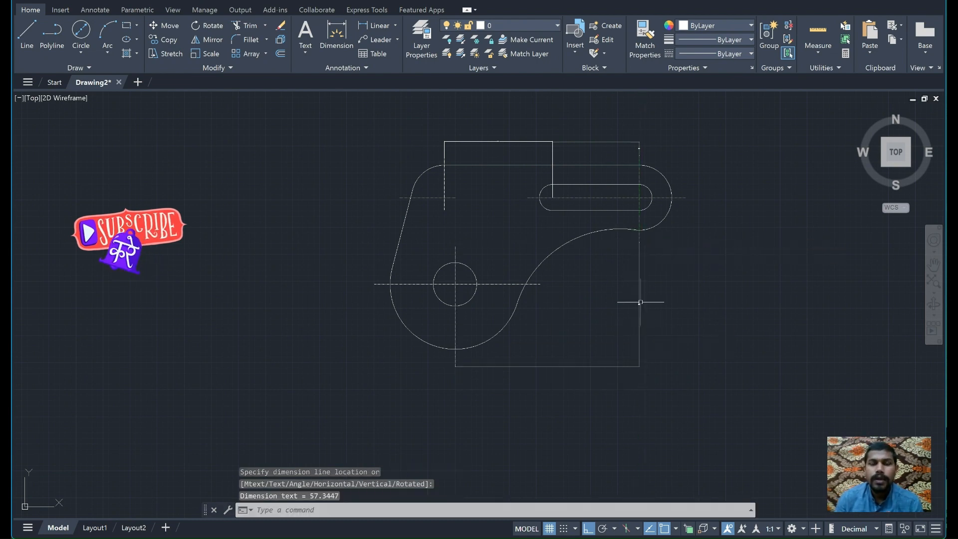
pyautogui.click(639, 309)
pyautogui.press('Delete')
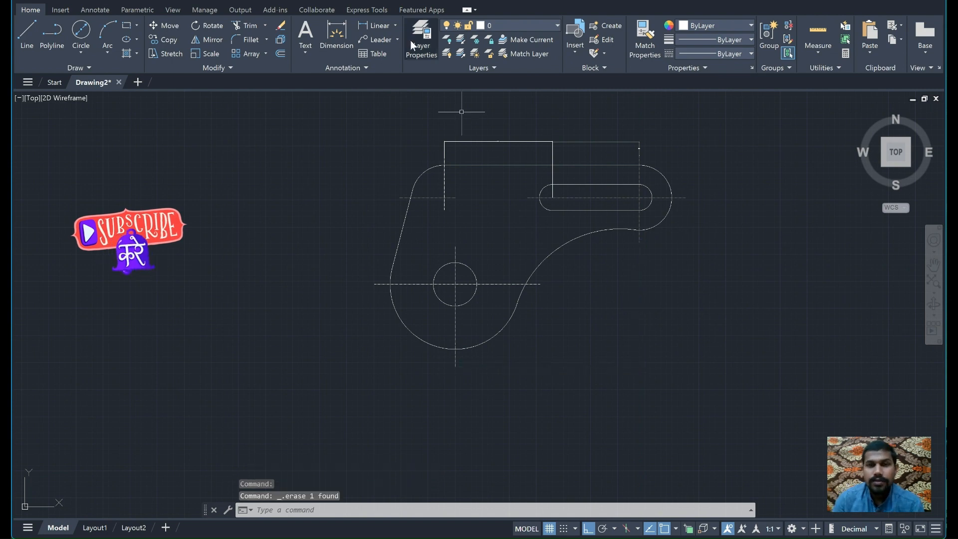
# Dimension the horizontal distance between the lower ends of the hole's and right-hand arc's vertical centre lines, placed below the plate
pyautogui.click(375, 30)
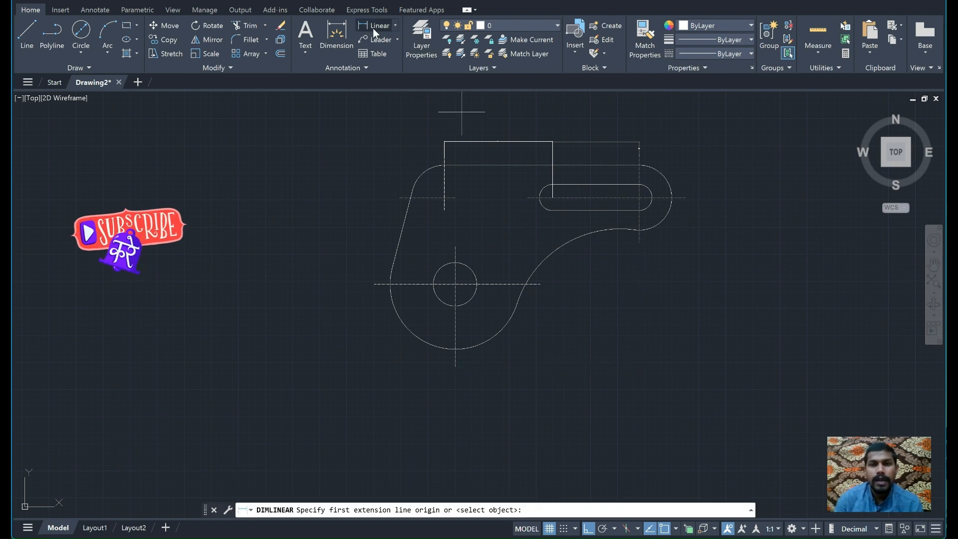
pyautogui.click(455, 367)
pyautogui.click(639, 242)
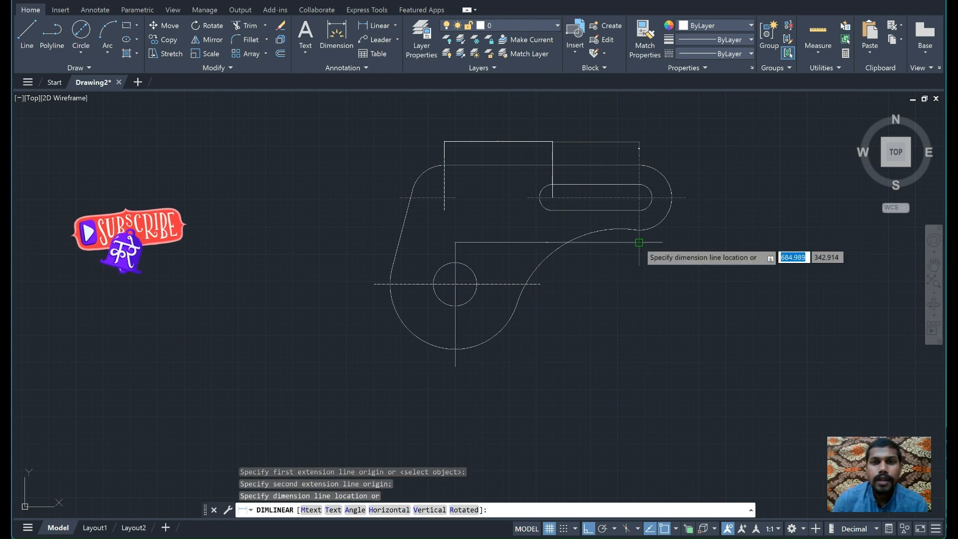
pyautogui.click(558, 372)
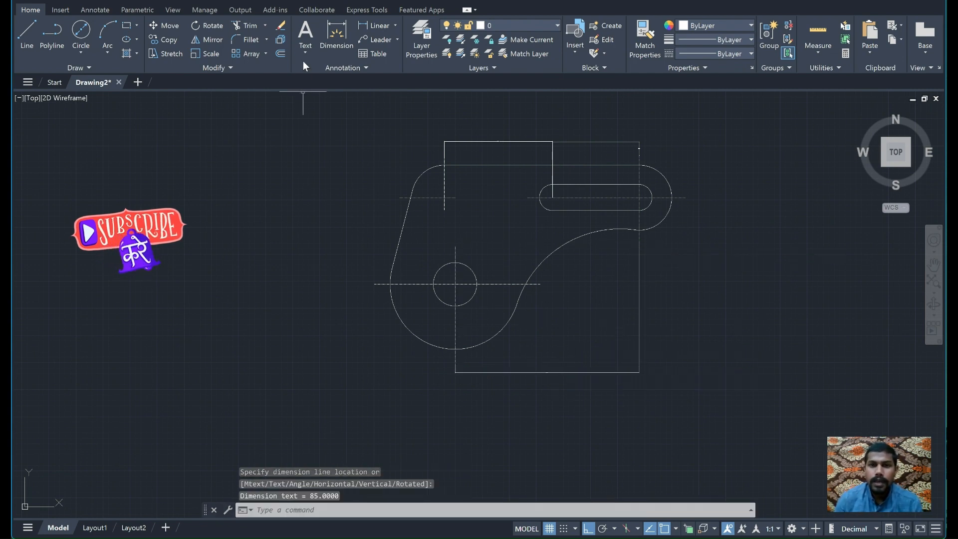
# Try to dimension the slot's width between its straight edges near the left end, with the dimension line offset slightly from the picked points
pyautogui.click(394, 25)
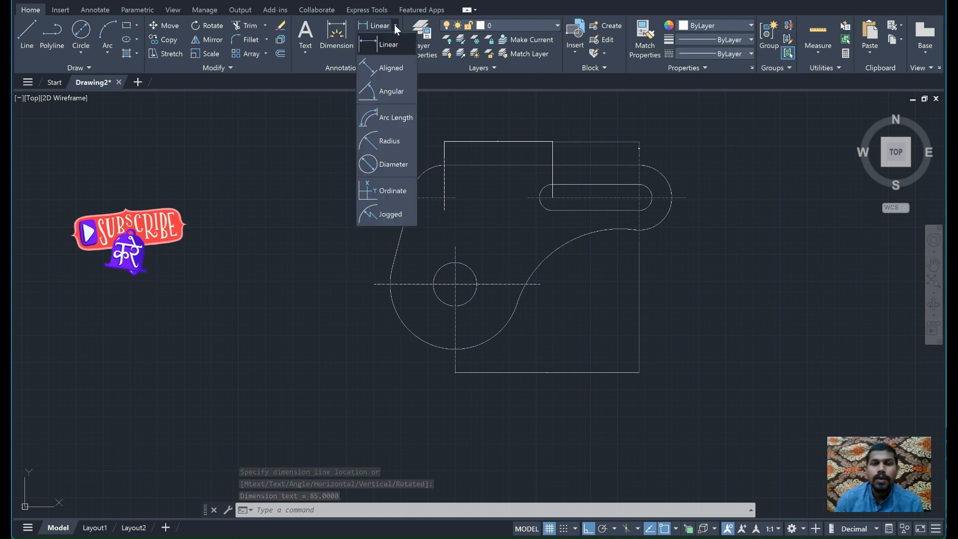
pyautogui.click(381, 23)
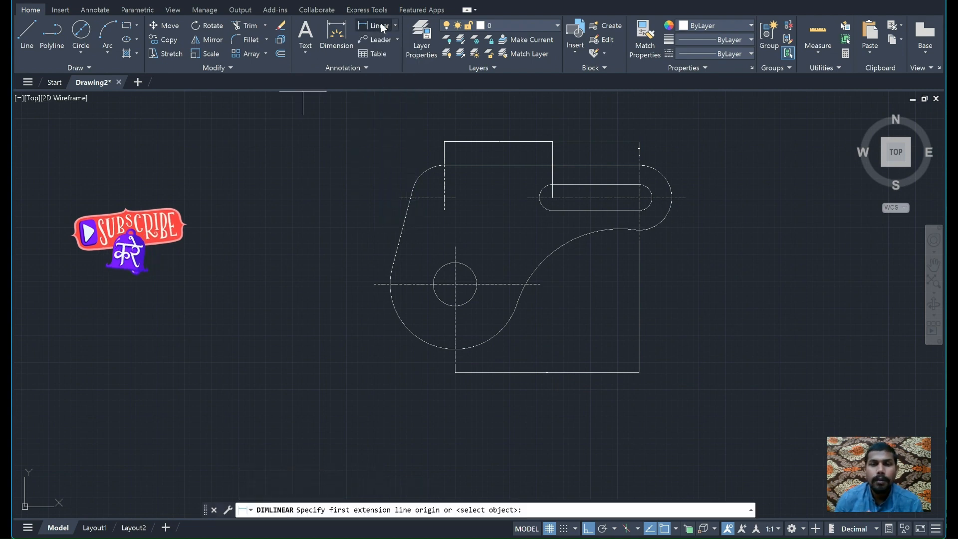
pyautogui.click(569, 186)
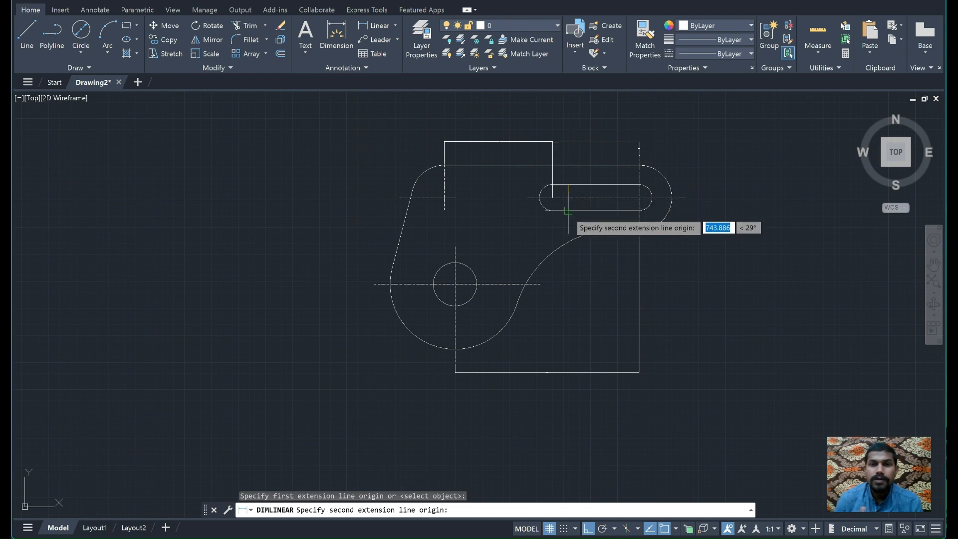
pyautogui.click(568, 210)
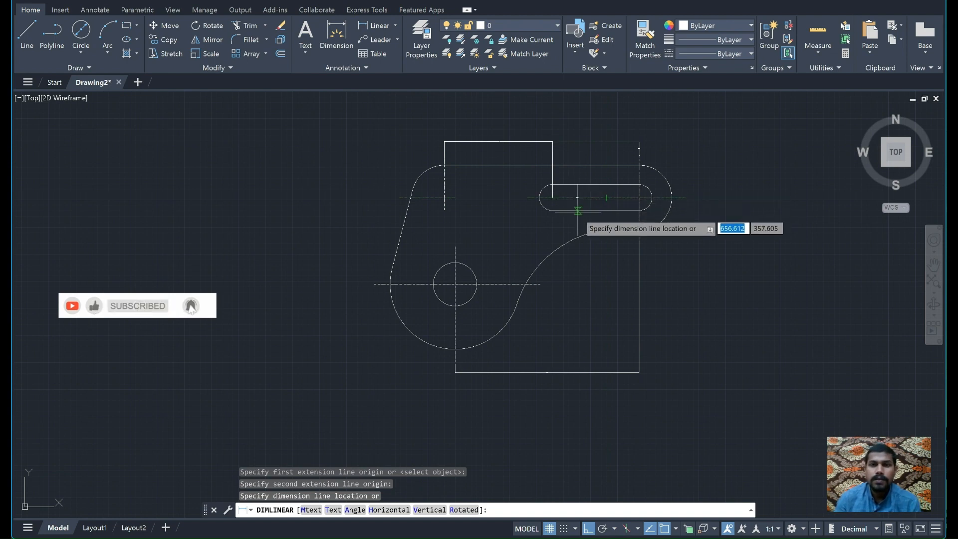
pyautogui.click(577, 211)
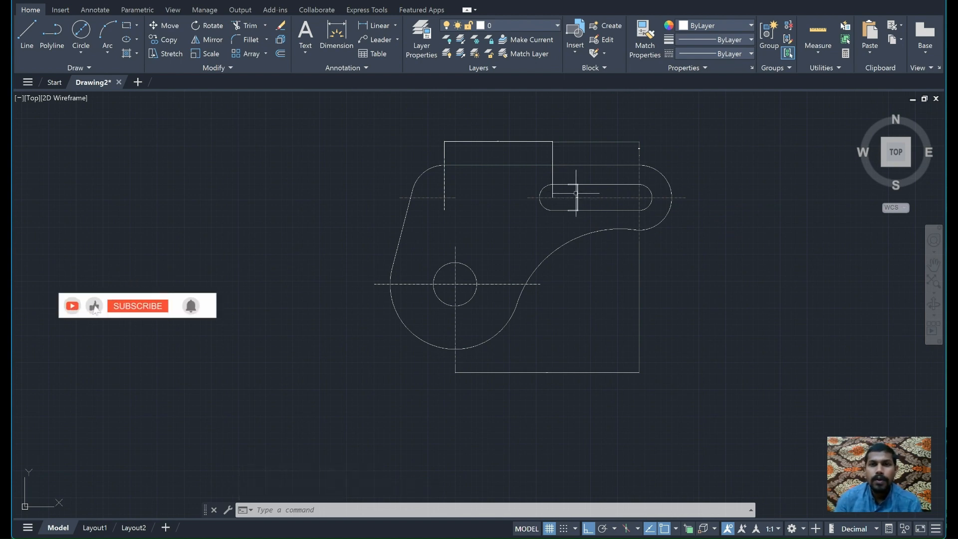
# Dimension the slot's width between its upper and lower straight edges, with the dimension line directly through the picked points
pyautogui.click(371, 27)
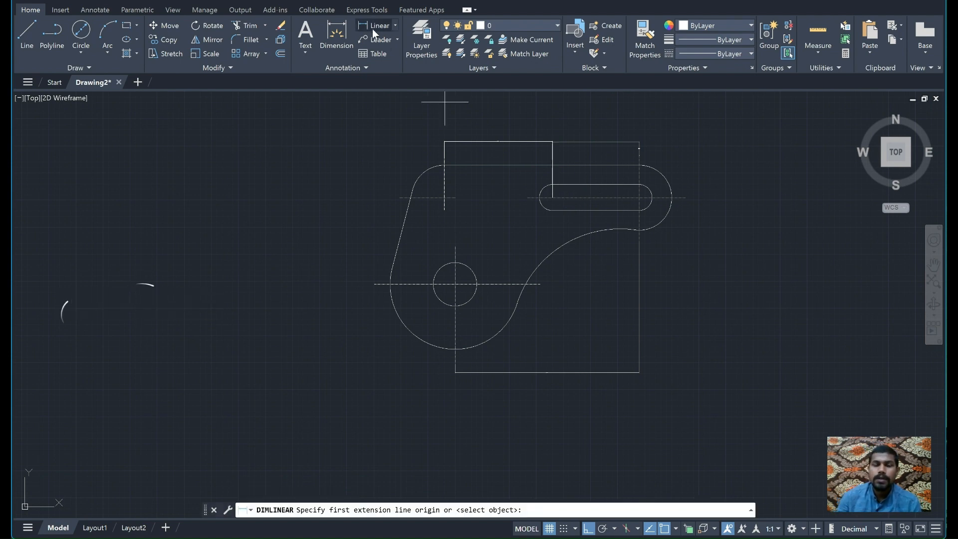
pyautogui.click(576, 185)
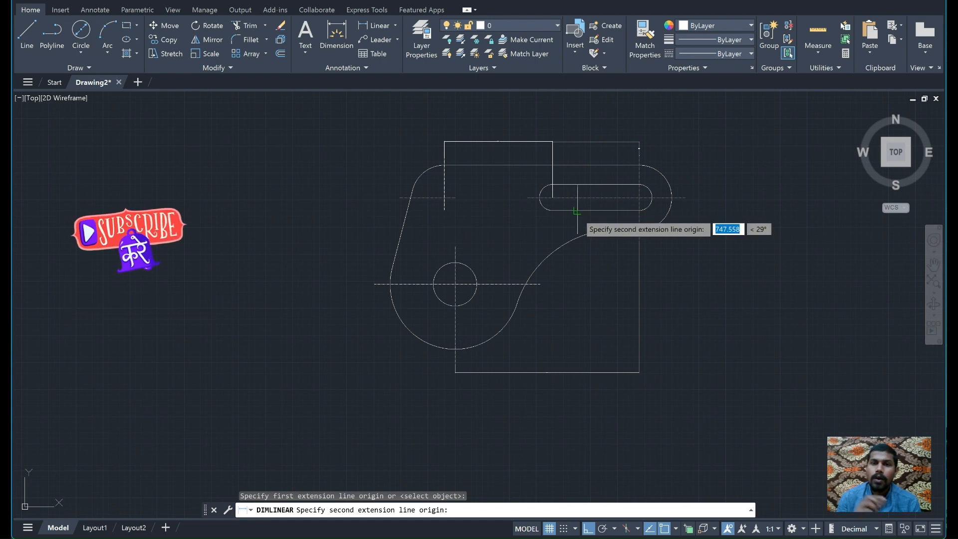
pyautogui.click(576, 210)
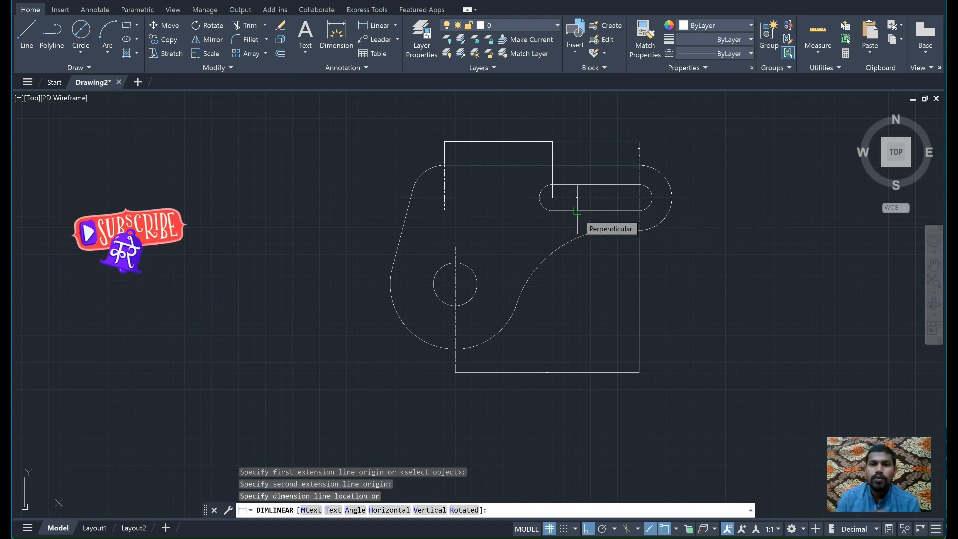
pyautogui.click(577, 211)
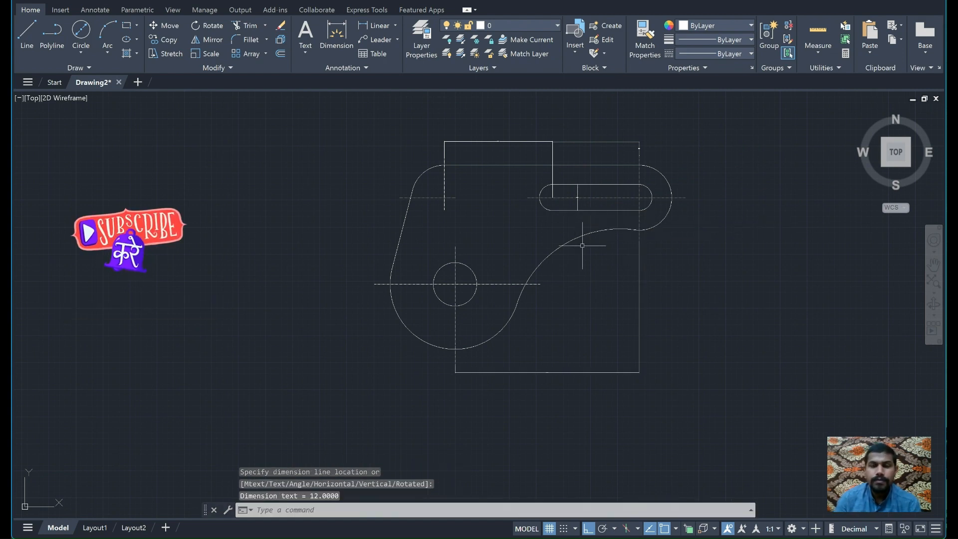
# Add a radius dimension to the plate's right-hand end arc, placed outside the outline to its upper right, and check the reference image
pyautogui.click(395, 27)
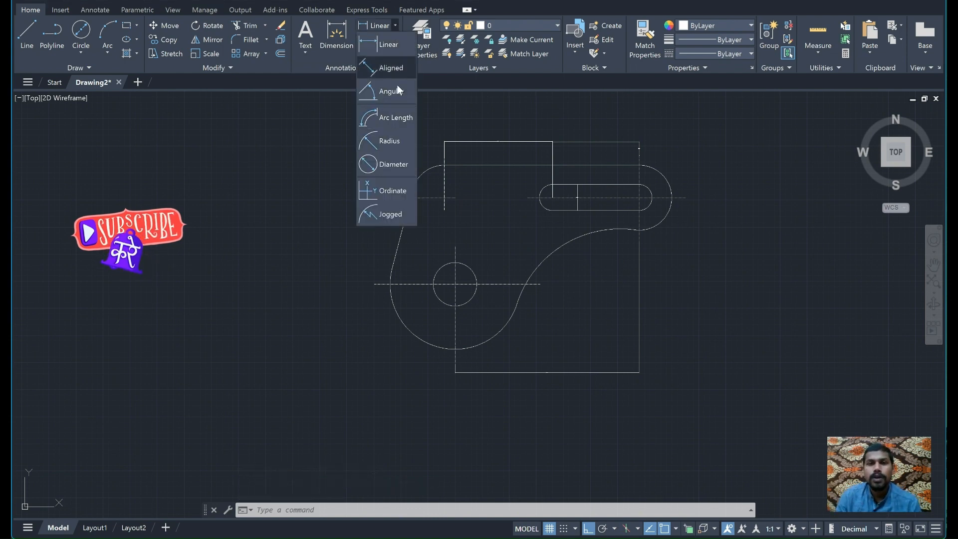
pyautogui.click(393, 142)
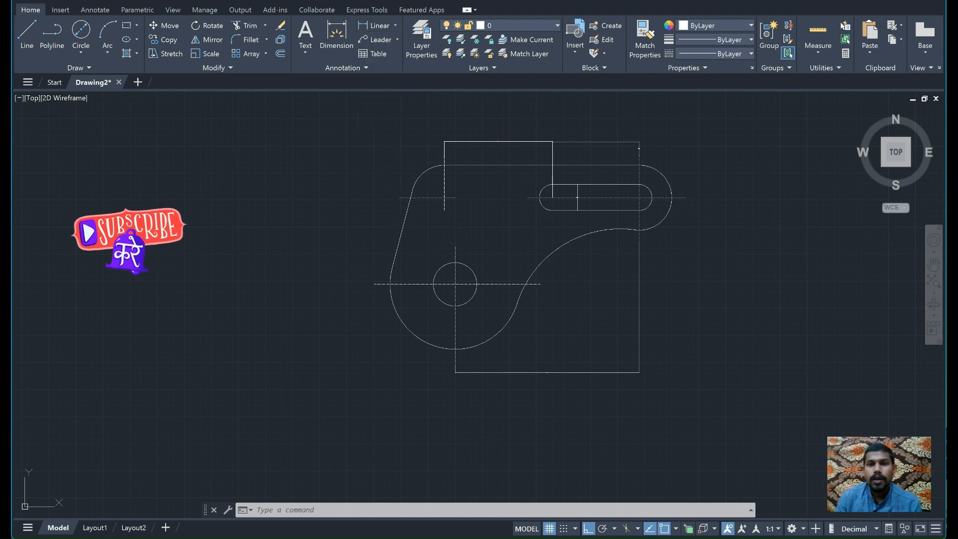
pyautogui.click(666, 171)
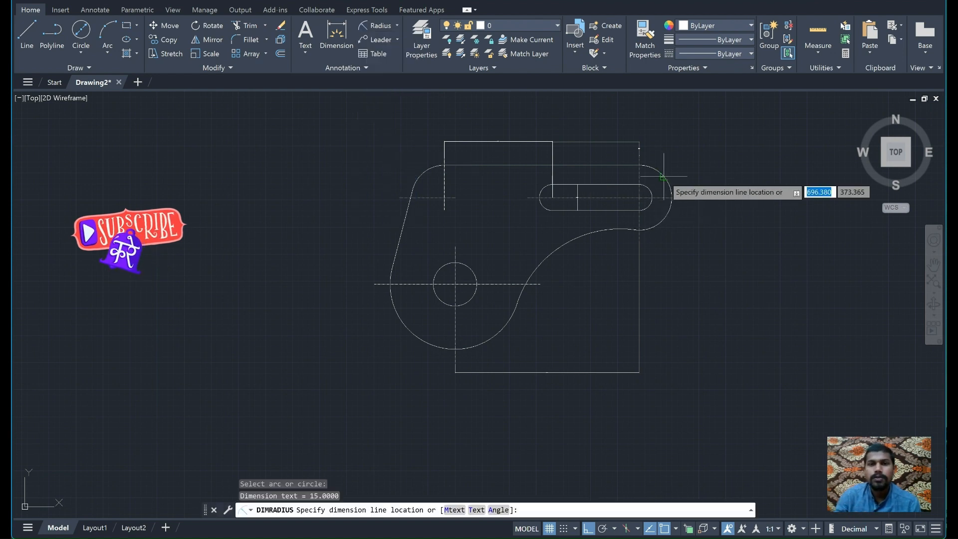
pyautogui.click(717, 158)
pyautogui.click(624, 494)
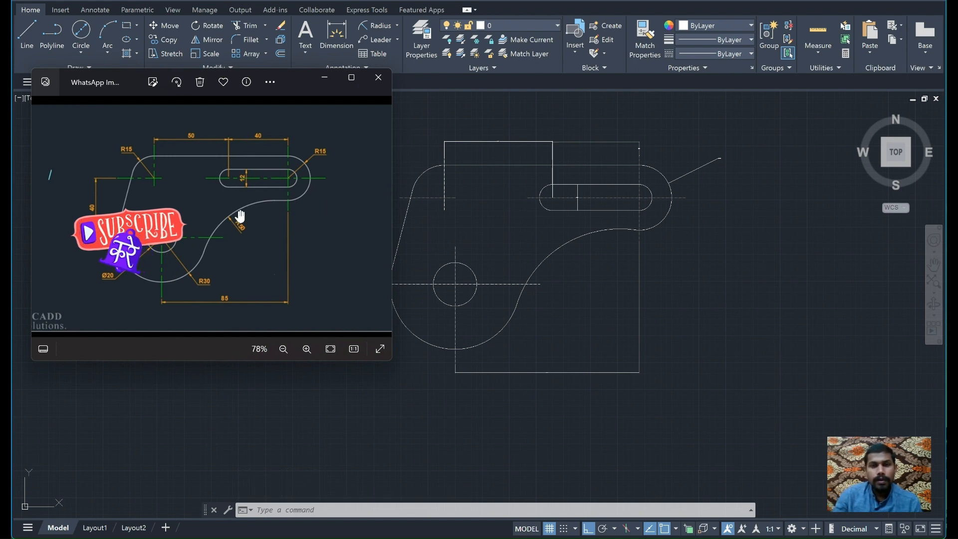
# Minimize the reference image window to uncover the drawing
pyautogui.click(325, 78)
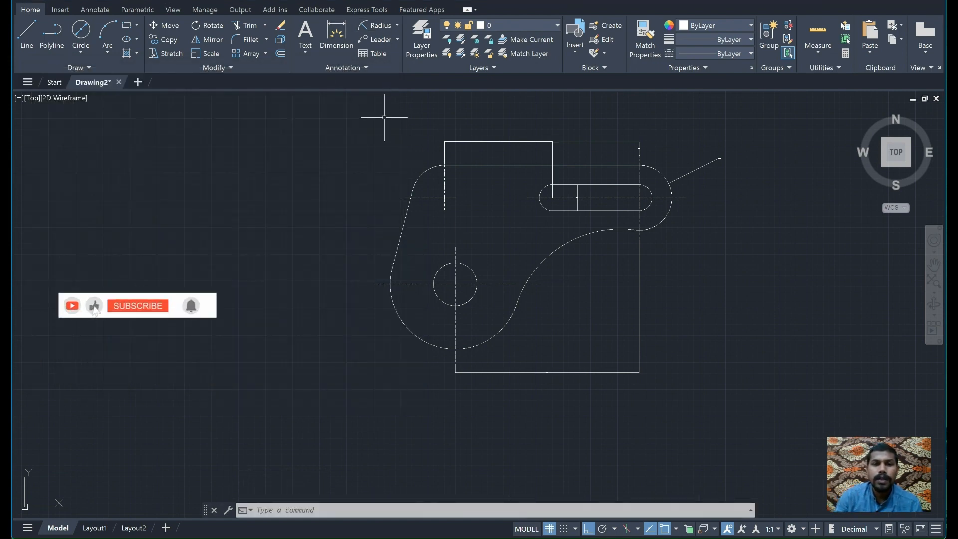
pyautogui.click(425, 172)
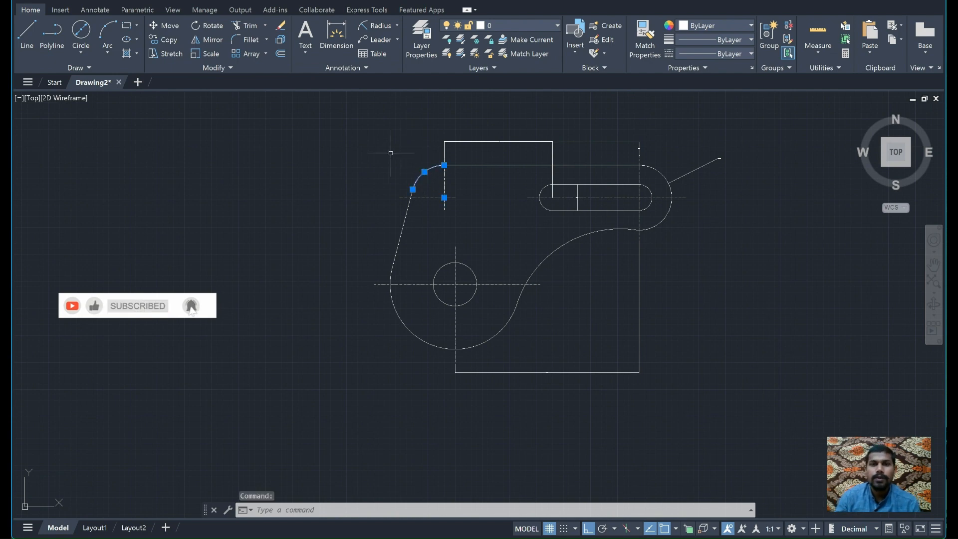
pyautogui.press('Escape')
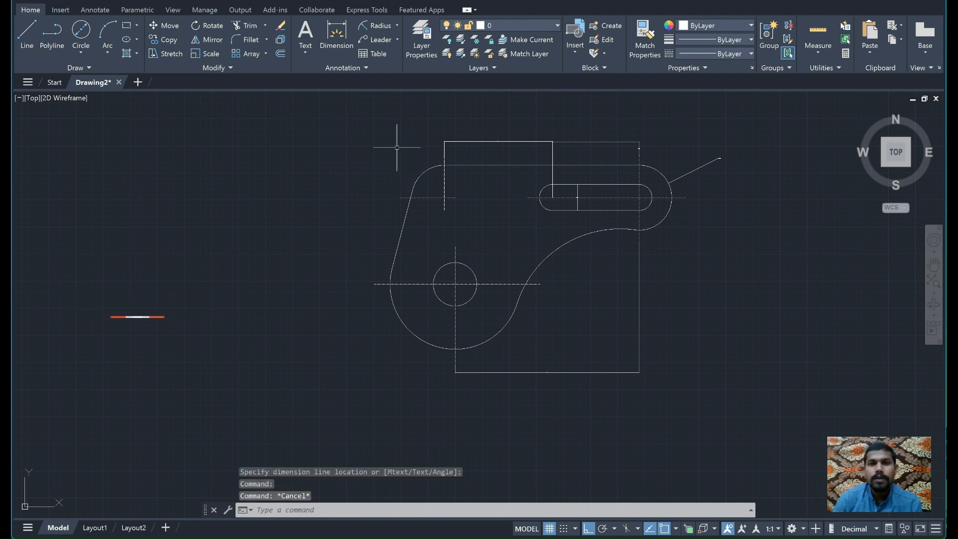
pyautogui.click(375, 25)
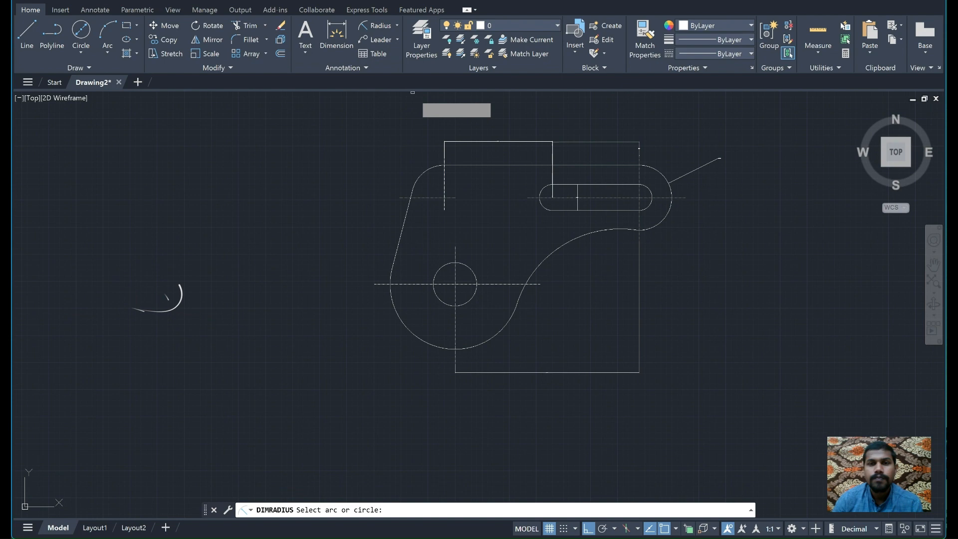
pyautogui.click(421, 175)
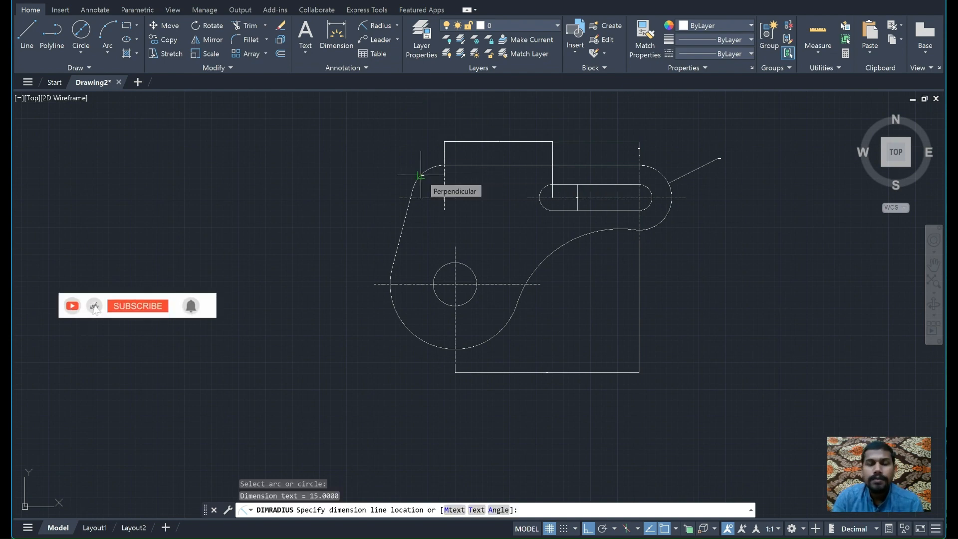
pyautogui.press('Escape')
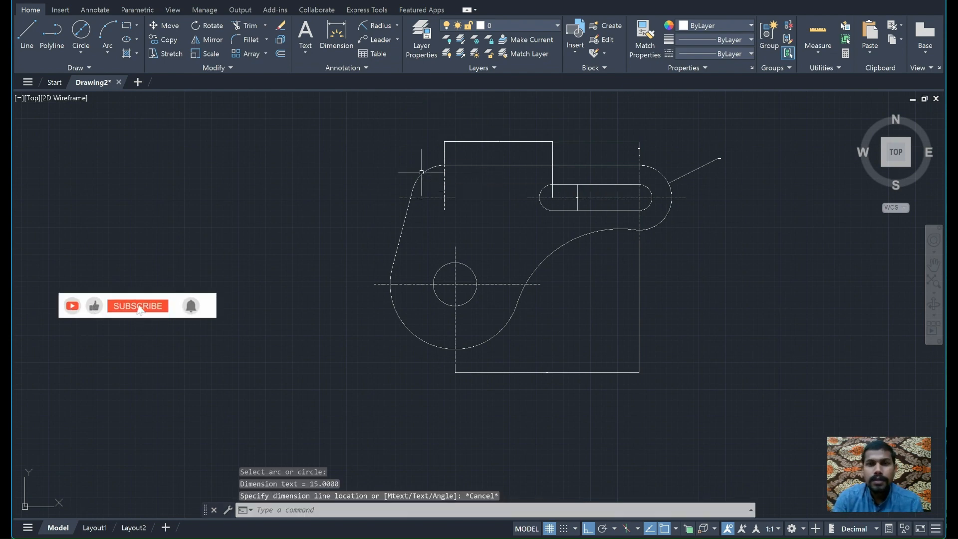
# Add a radius dimension to the plate's upper-left corner arc, placed just outside the outline to its upper left
pyautogui.click(379, 27)
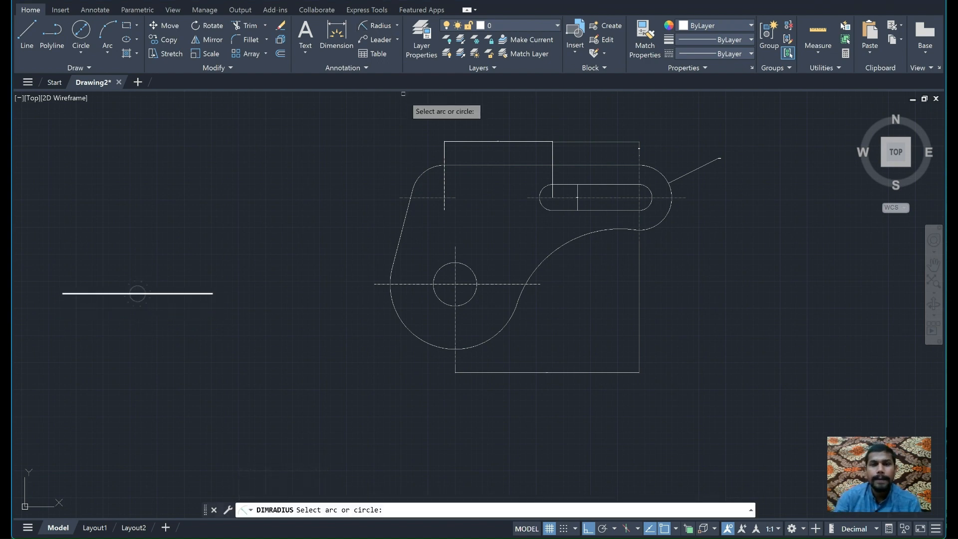
pyautogui.click(417, 175)
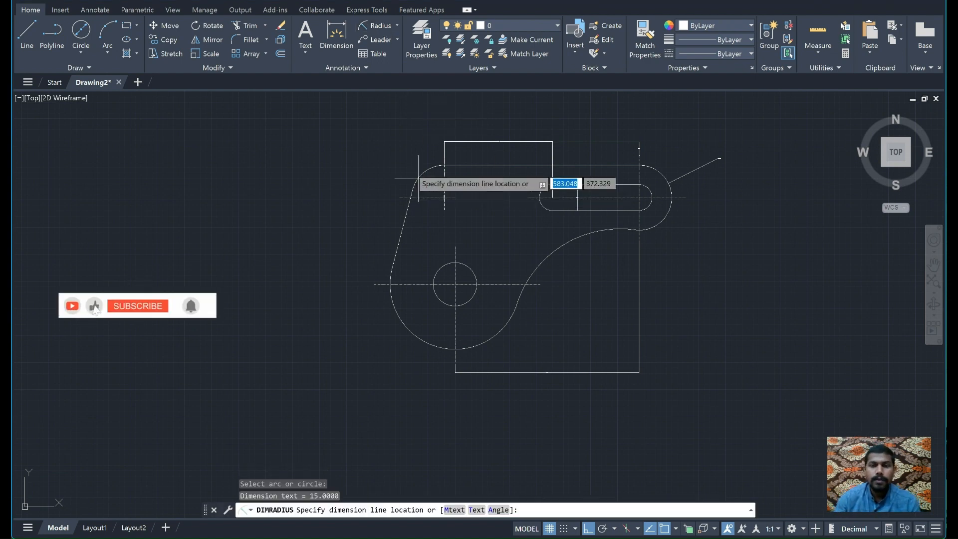
pyautogui.click(396, 156)
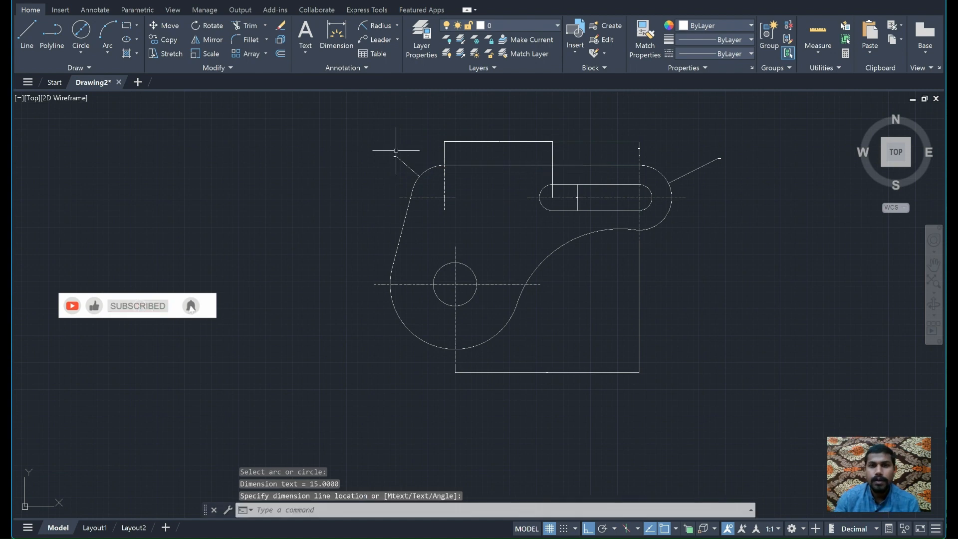
# Add a radius dimension to the large arc around the hole, placed outside the outline to its lower left
pyautogui.click(377, 26)
pyautogui.click(404, 325)
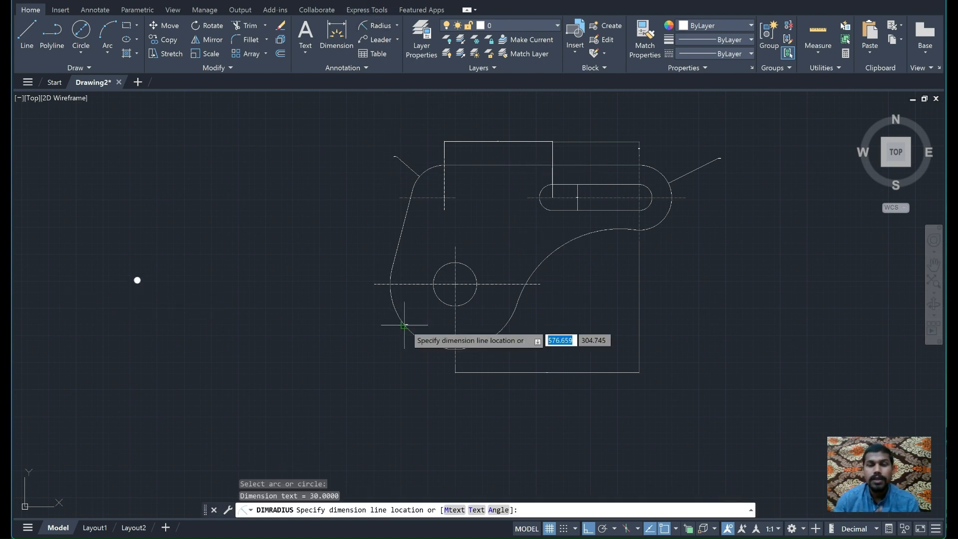
pyautogui.click(359, 351)
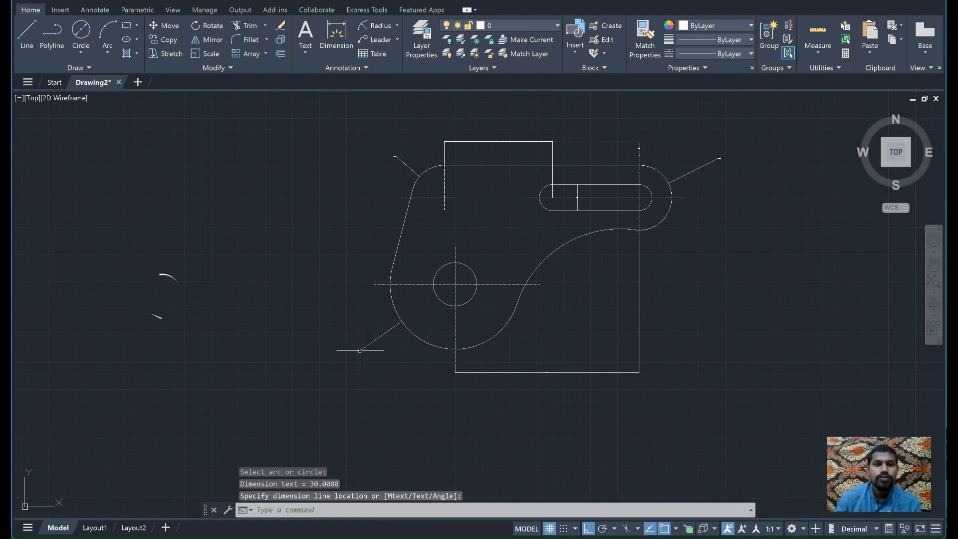
# Add a radius dimension to the concave arc below the slot, placed outside the outline to the arc's lower right
pyautogui.click(377, 30)
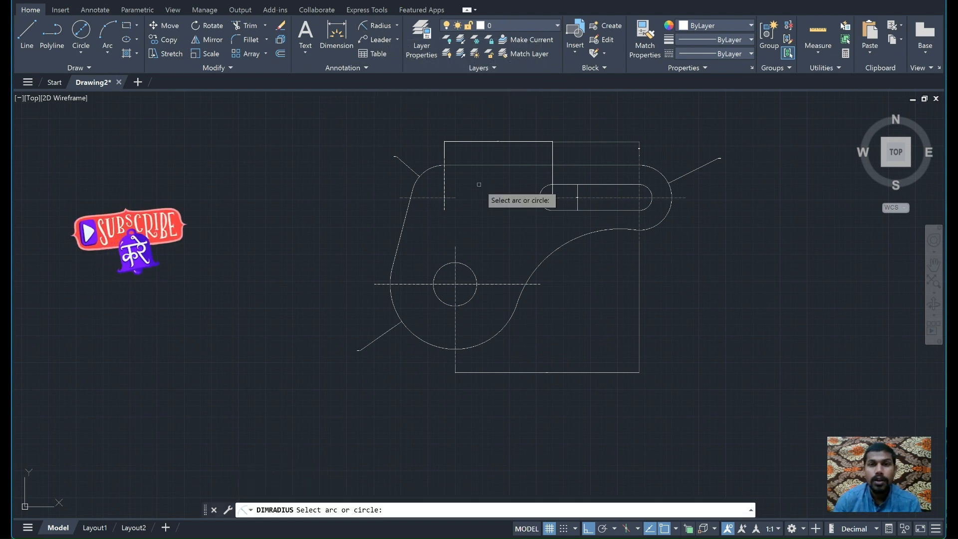
pyautogui.click(564, 240)
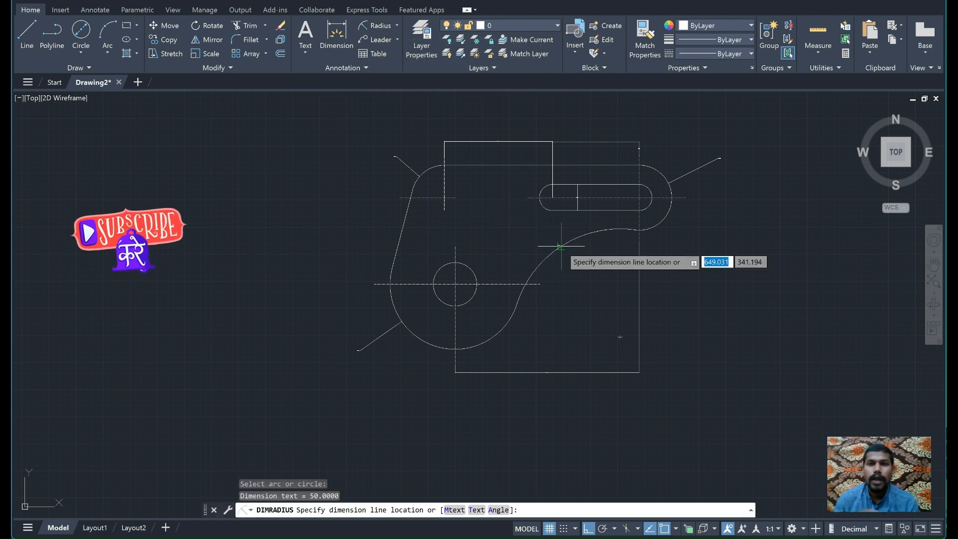
pyautogui.click(594, 292)
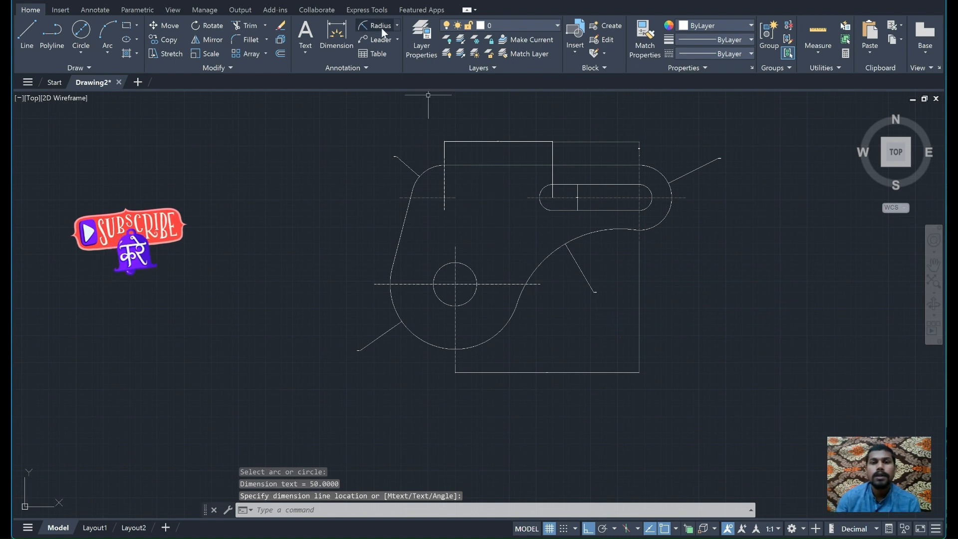
# Add a diameter dimension to the hole, placed outside the outline below and to the left
pyautogui.click(396, 25)
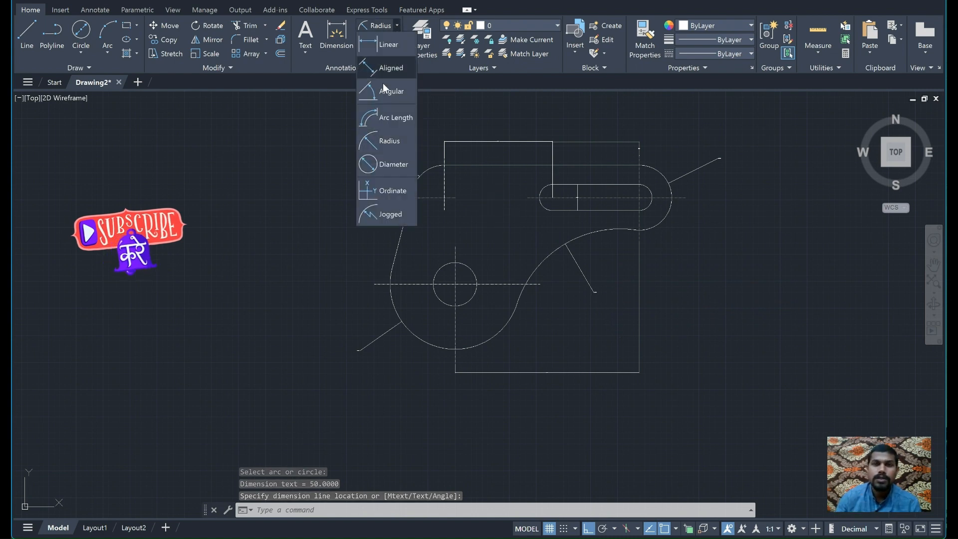
pyautogui.click(391, 161)
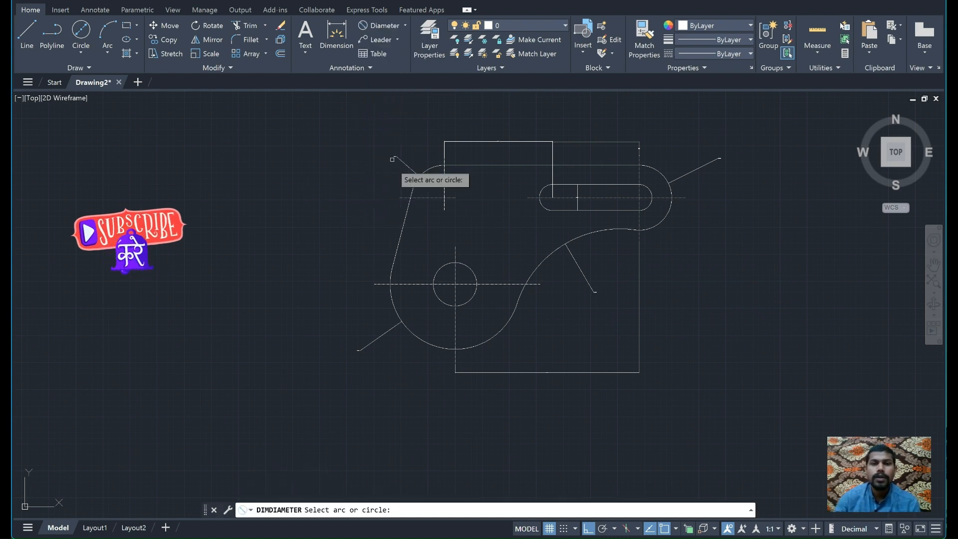
pyautogui.click(438, 298)
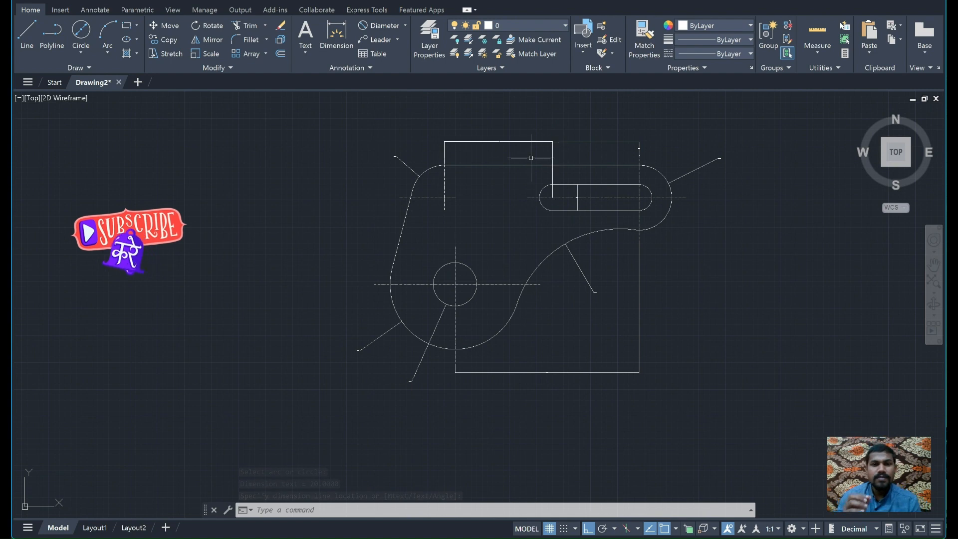
pyautogui.scroll(2, 531, 154)
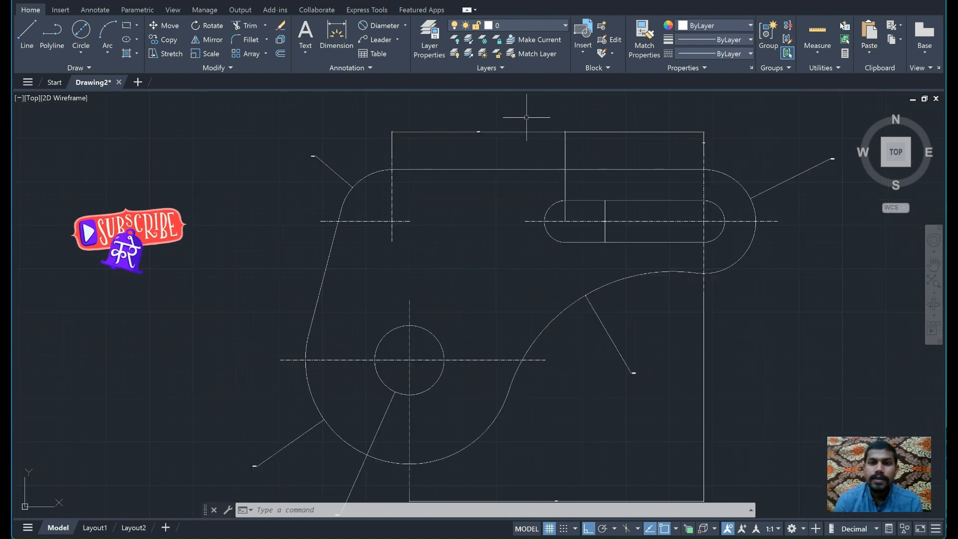
pyautogui.click(518, 204)
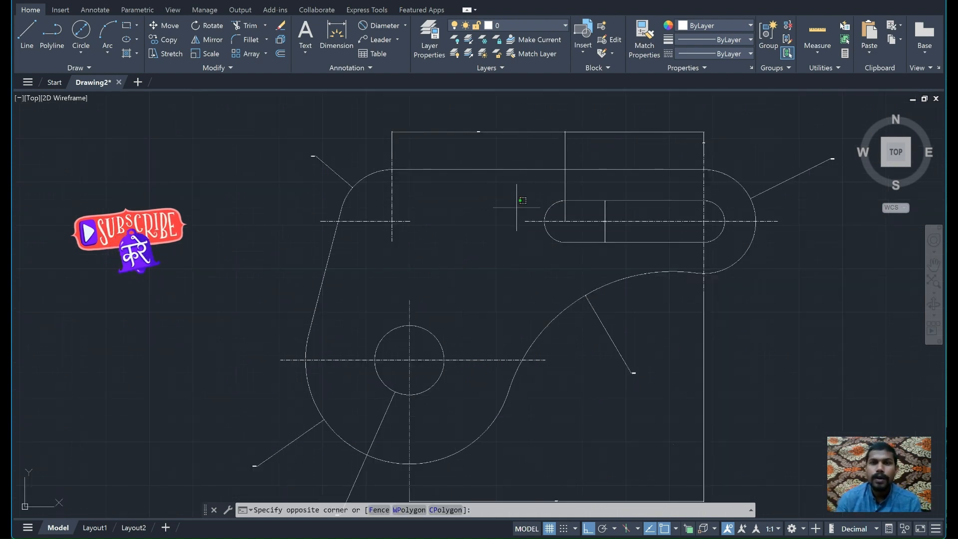
pyautogui.press('Escape')
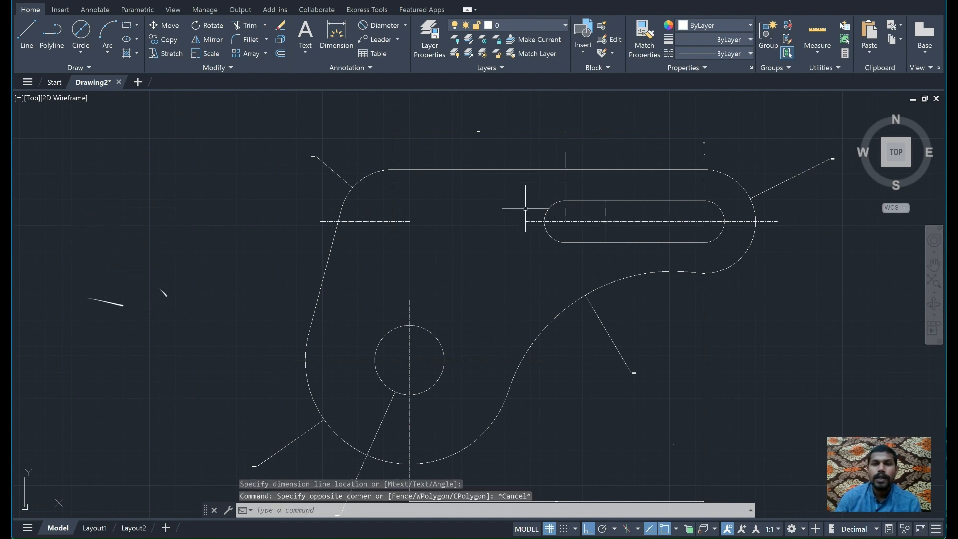
pyautogui.scroll(-2, 525, 209)
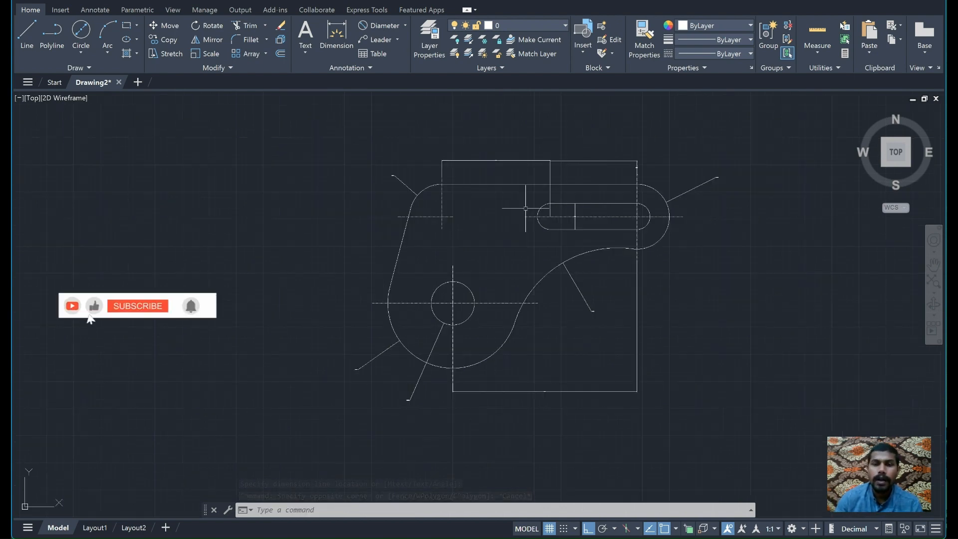
pyautogui.scroll(2, 525, 208)
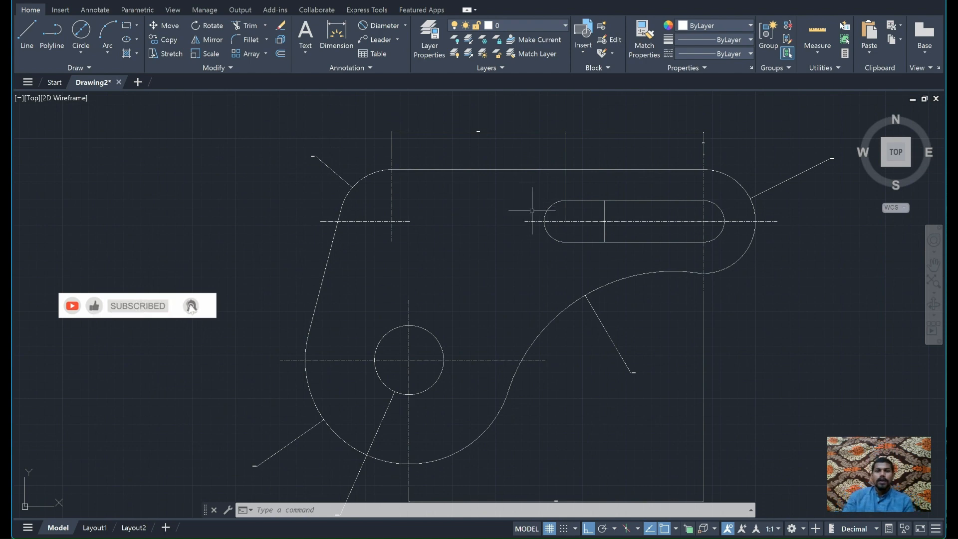
pyautogui.scroll(-2, 532, 211)
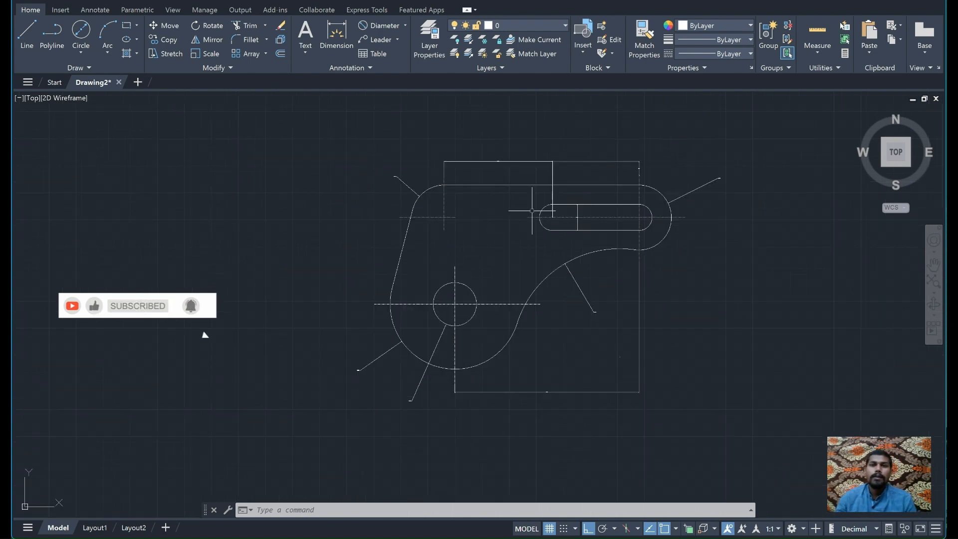
# Select all the linear, radius and diameter dimensions and set their arrow size to 4 in their properties, after trying 3
pyautogui.click(501, 162)
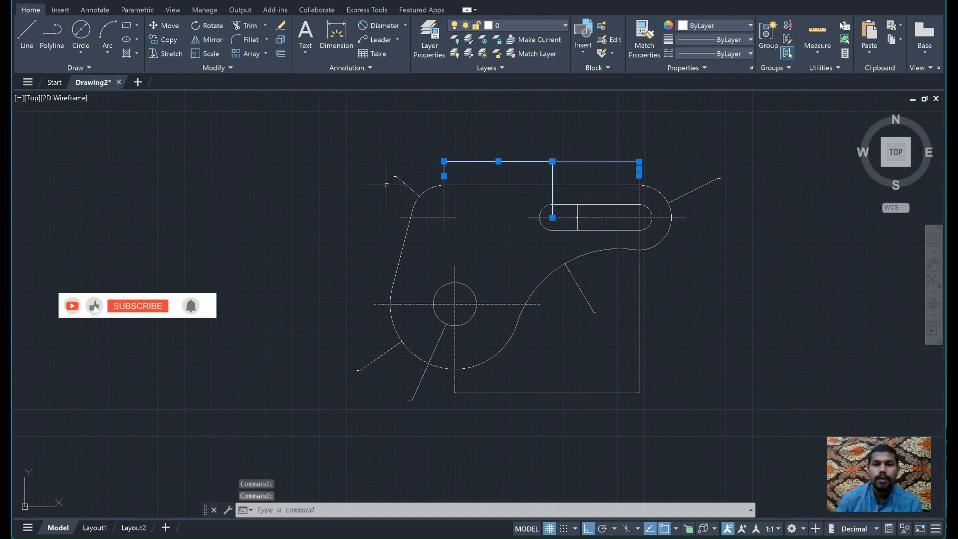
pyautogui.click(412, 195)
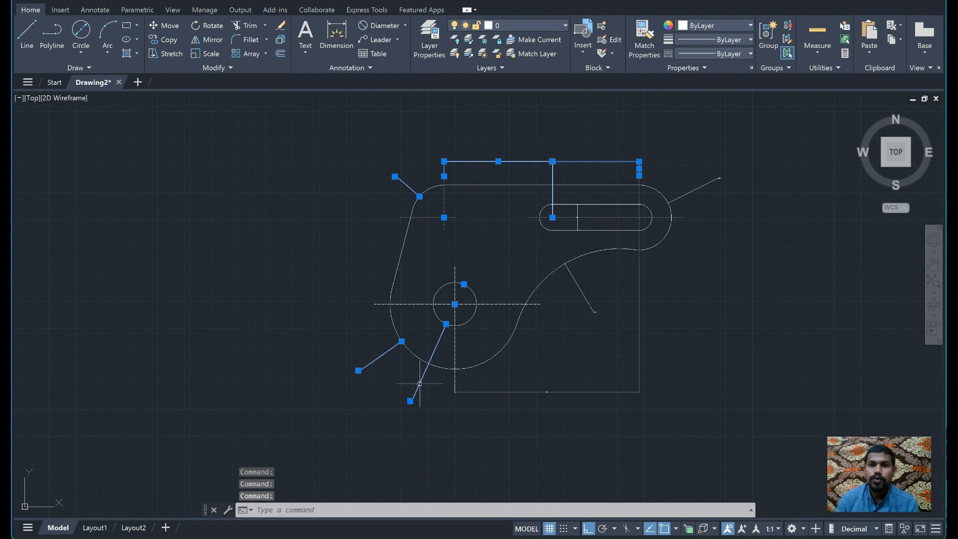
pyautogui.click(639, 393)
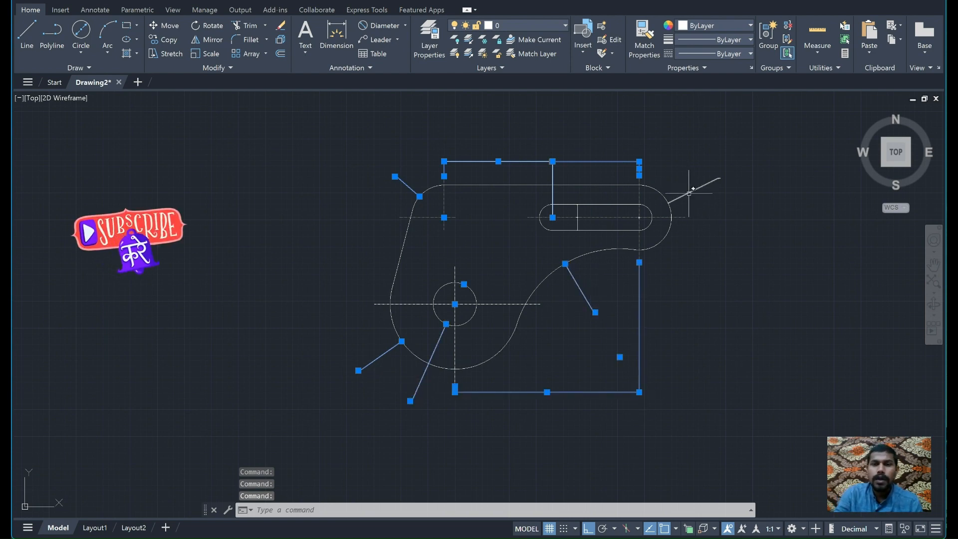
pyautogui.rightClick(640, 174)
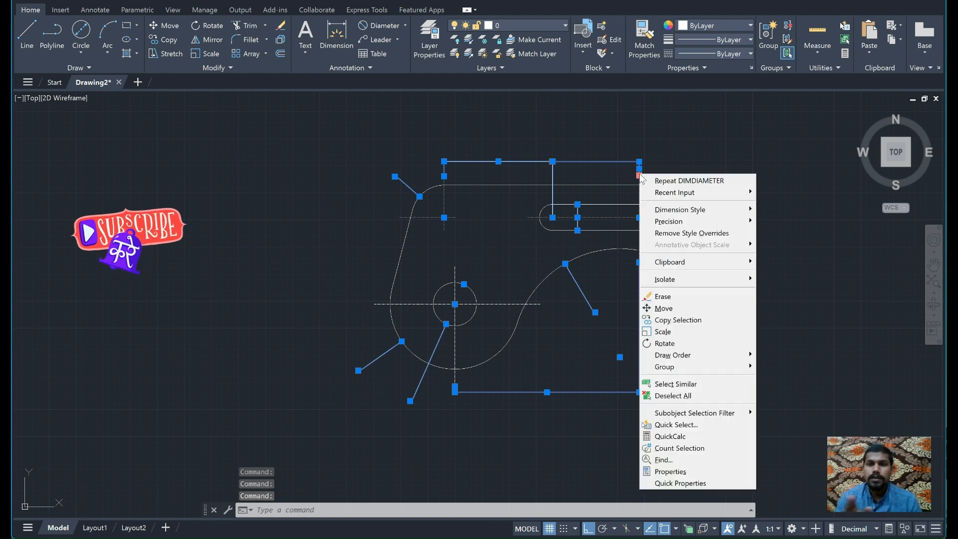
pyautogui.click(689, 472)
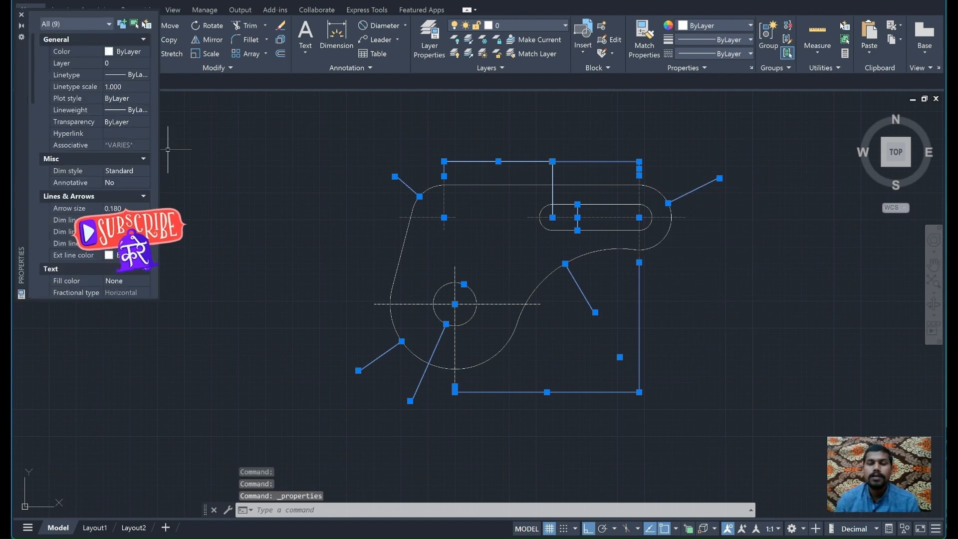
pyautogui.click(122, 208)
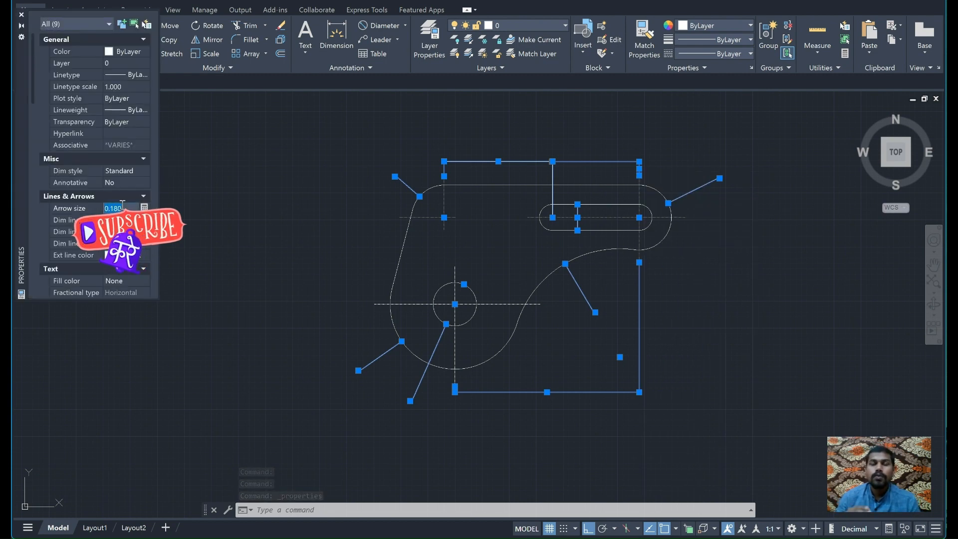
pyautogui.write('3')
pyautogui.press('Return')
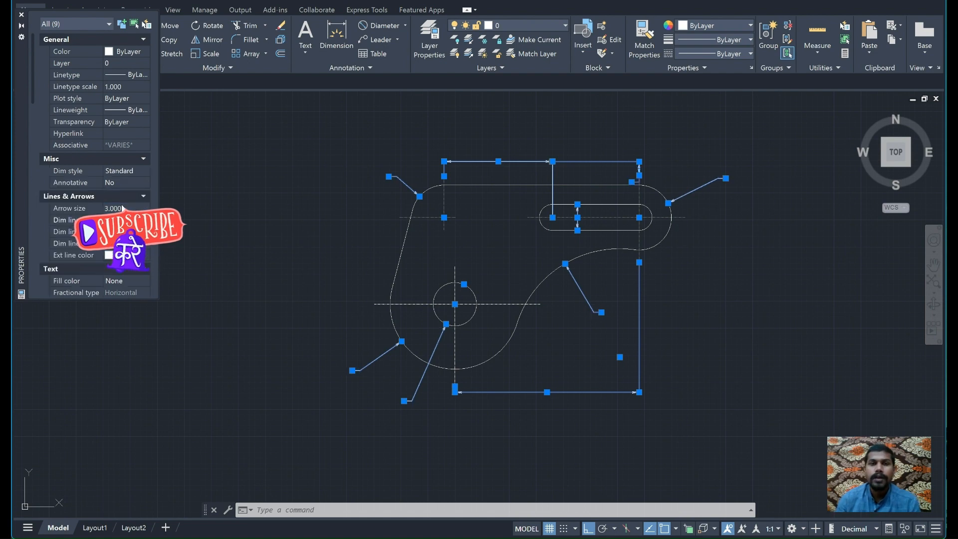
pyautogui.write('4')
pyautogui.press('Return')
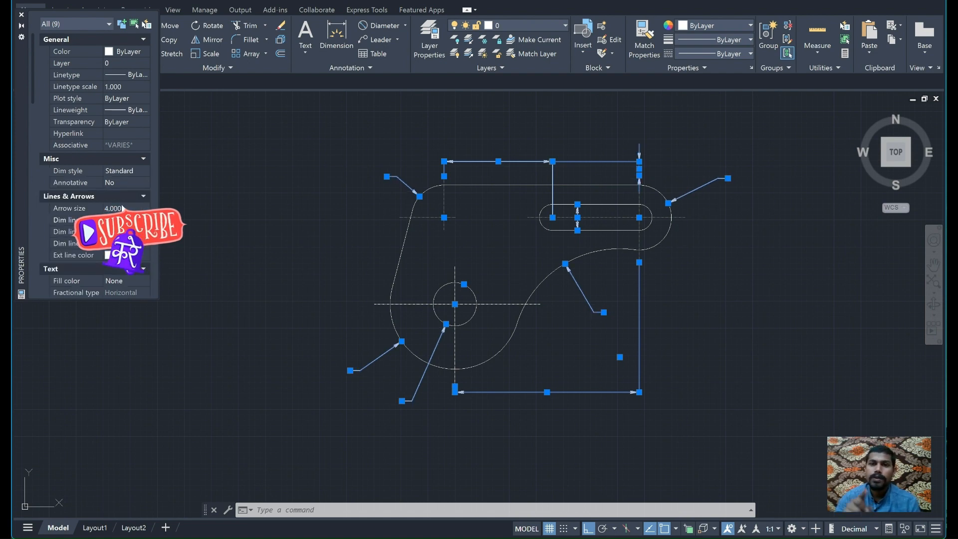
# Set the text height of all the selected dimensions to 3
pyautogui.scroll(-3, 95, 174)
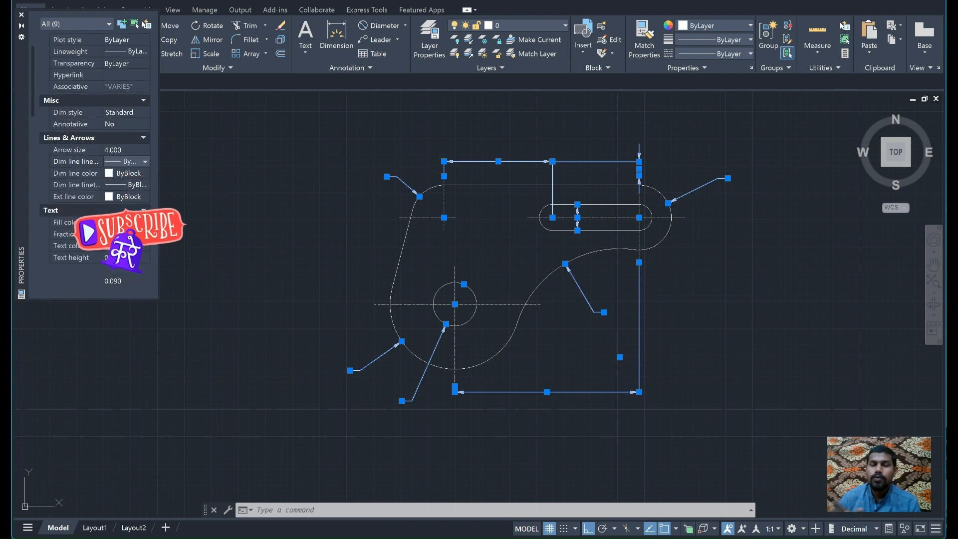
pyautogui.click(116, 259)
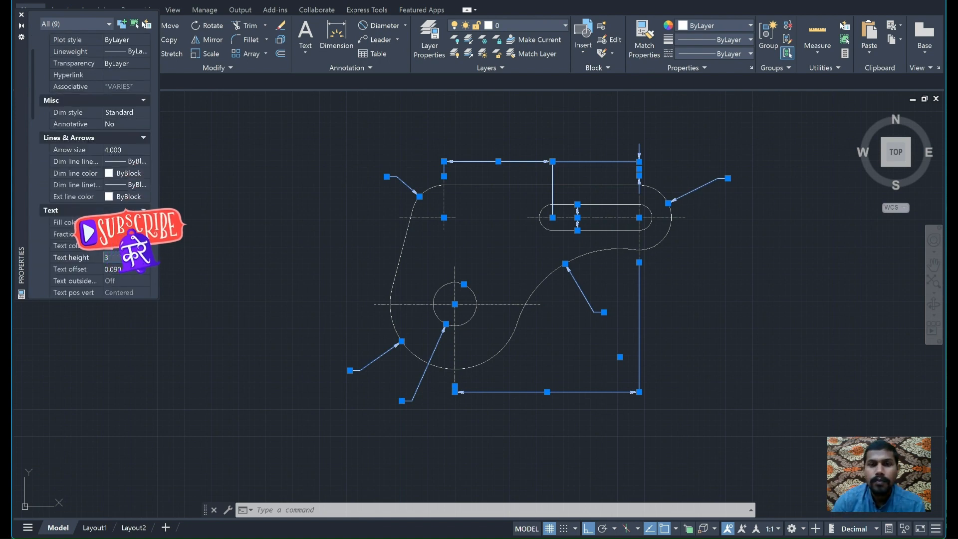
pyautogui.write('3')
pyautogui.press('Tab')
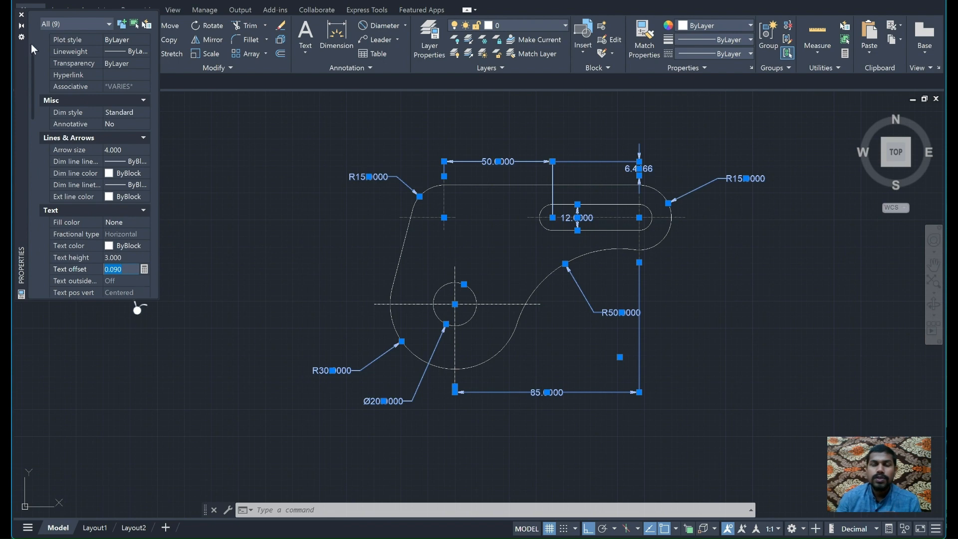
pyautogui.scroll(3, 129, 50)
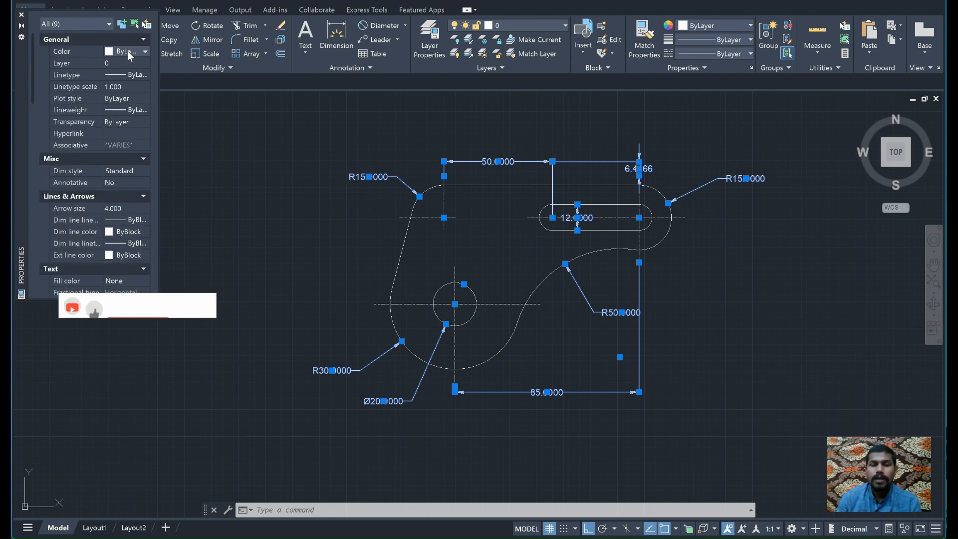
# Set the color of all the selected dimensions to orange index color 30, matching the reference image, and clear the selection
pyautogui.click(127, 51)
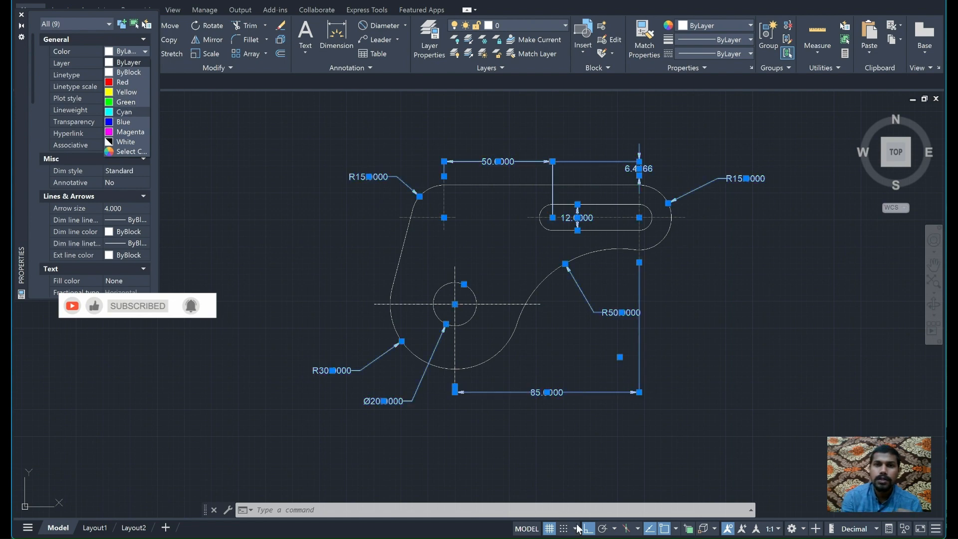
pyautogui.click(586, 538)
pyautogui.click(587, 538)
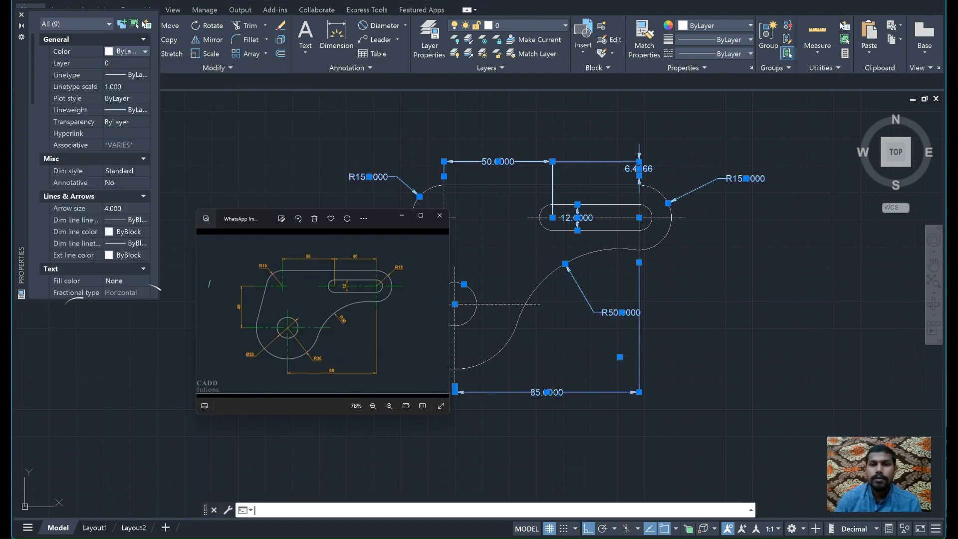
pyautogui.click(133, 51)
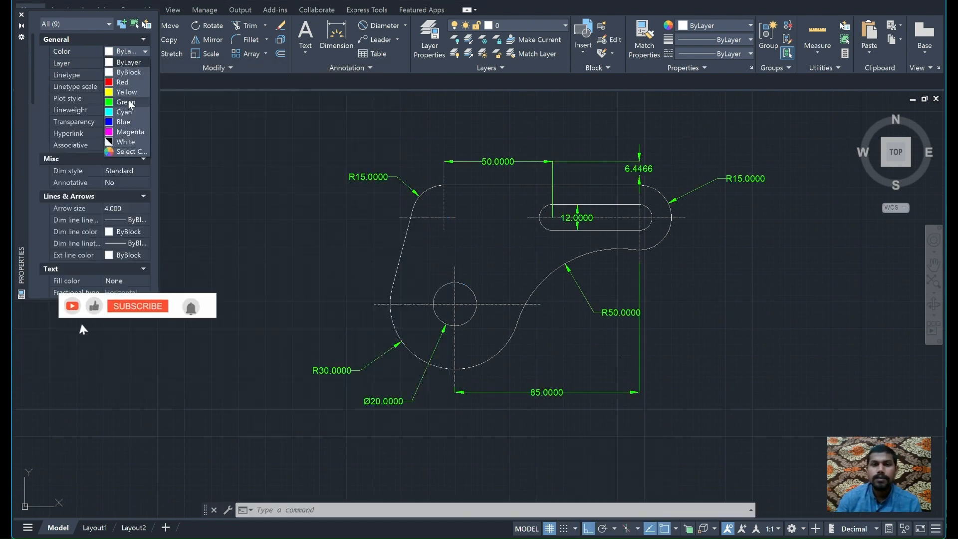
pyautogui.click(128, 151)
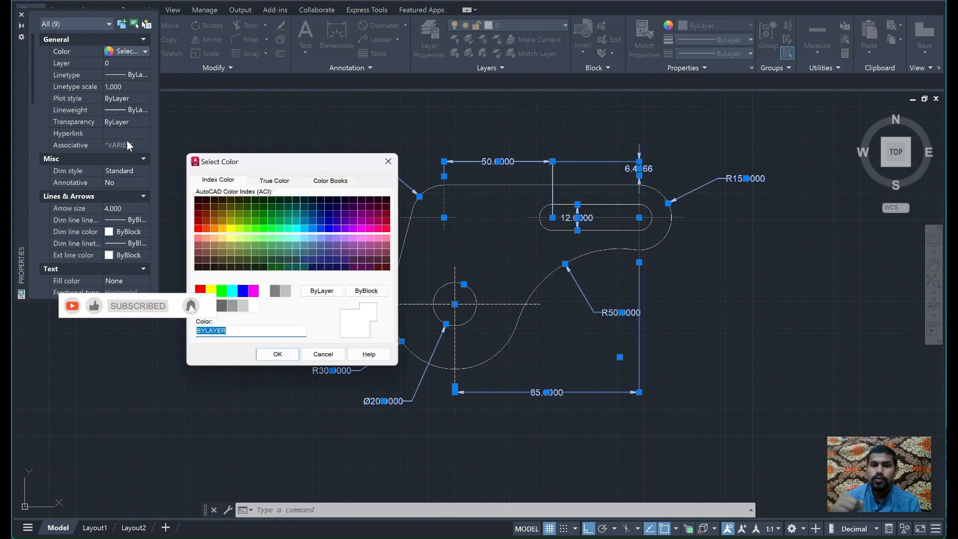
pyautogui.click(214, 226)
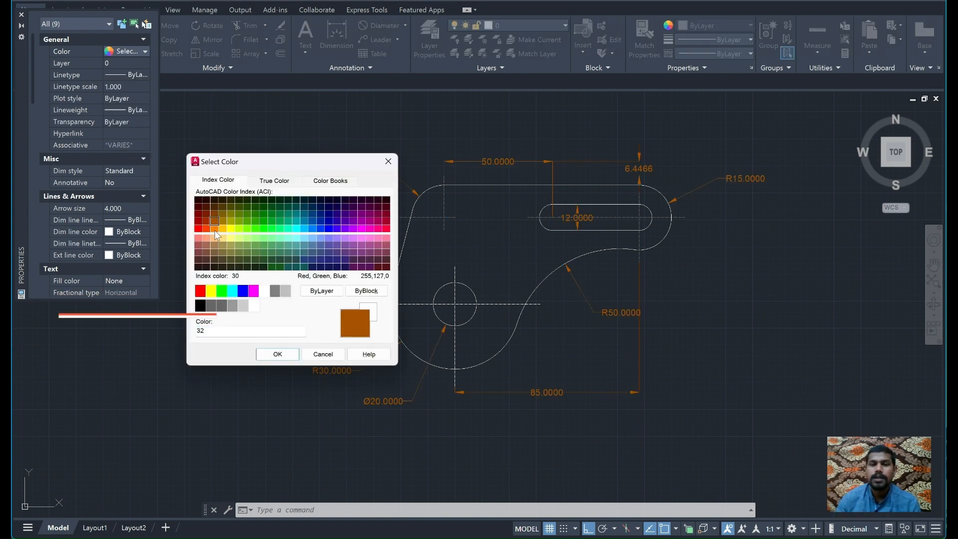
pyautogui.click(277, 354)
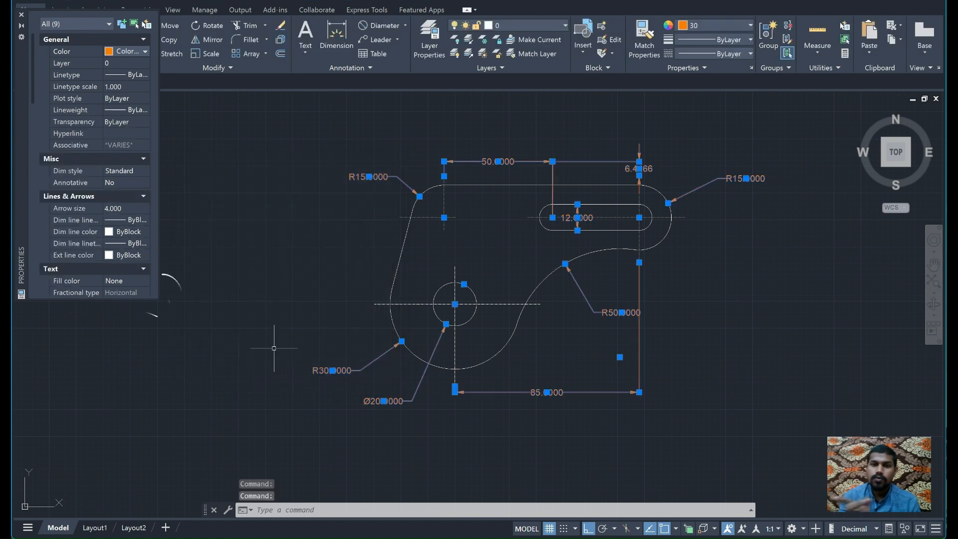
pyautogui.click(21, 14)
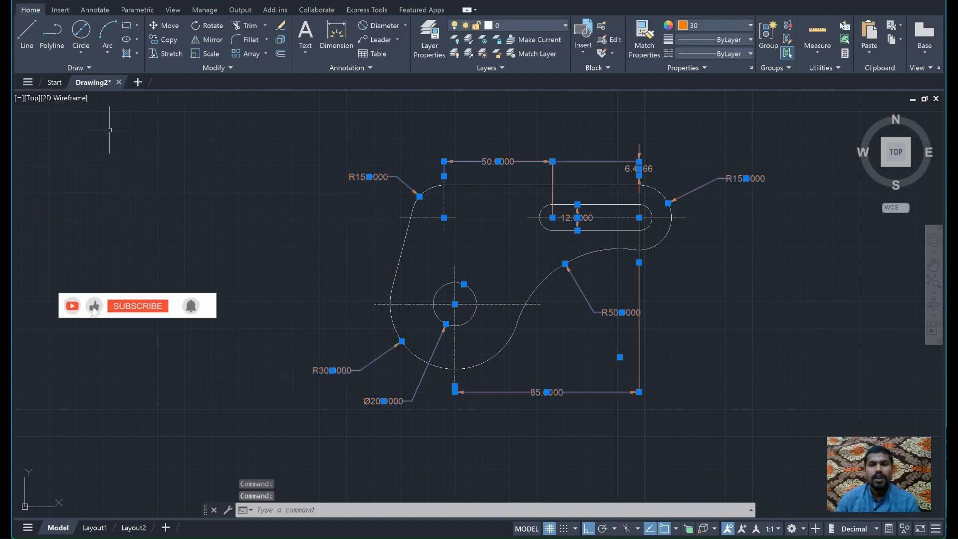
pyautogui.press('Escape')
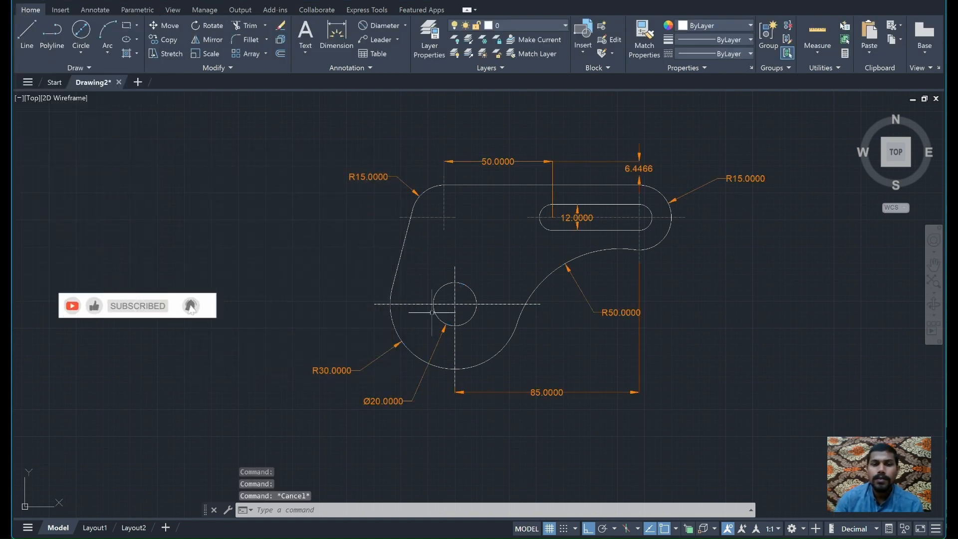
# Compare the dimensioned profile with the dimensions in the reference image
pyautogui.click(601, 537)
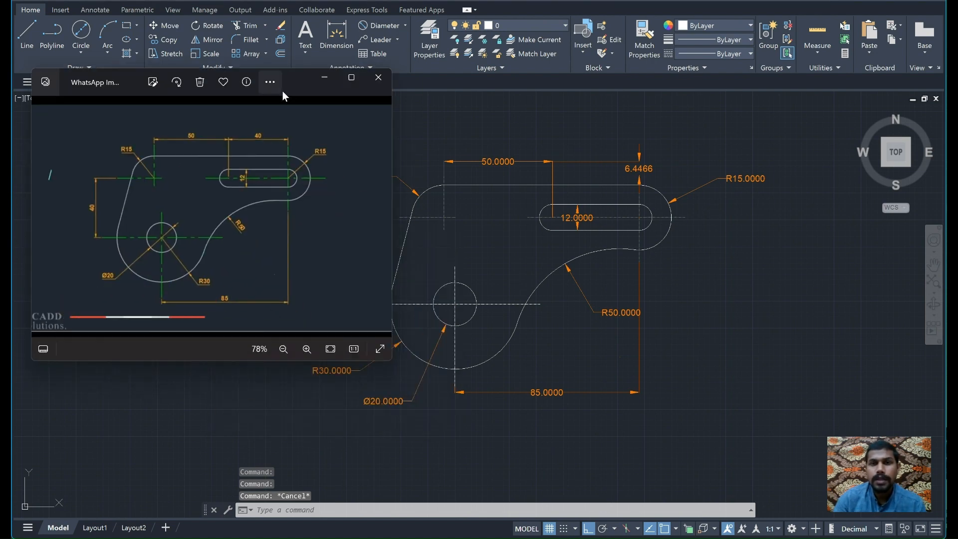
pyautogui.moveTo(295, 78); pyautogui.dragTo(229, 61)
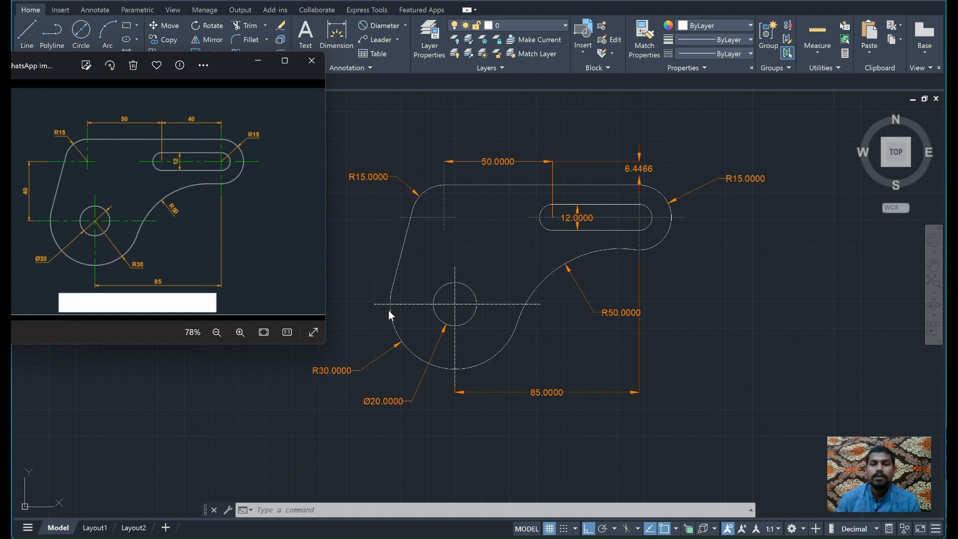
pyautogui.click(605, 165)
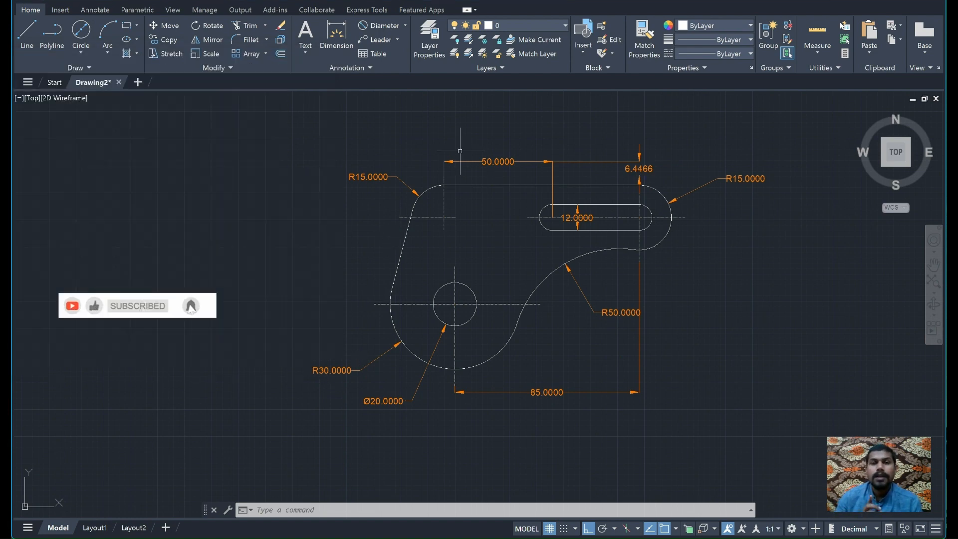
pyautogui.click(639, 164)
pyautogui.moveTo(640, 164)
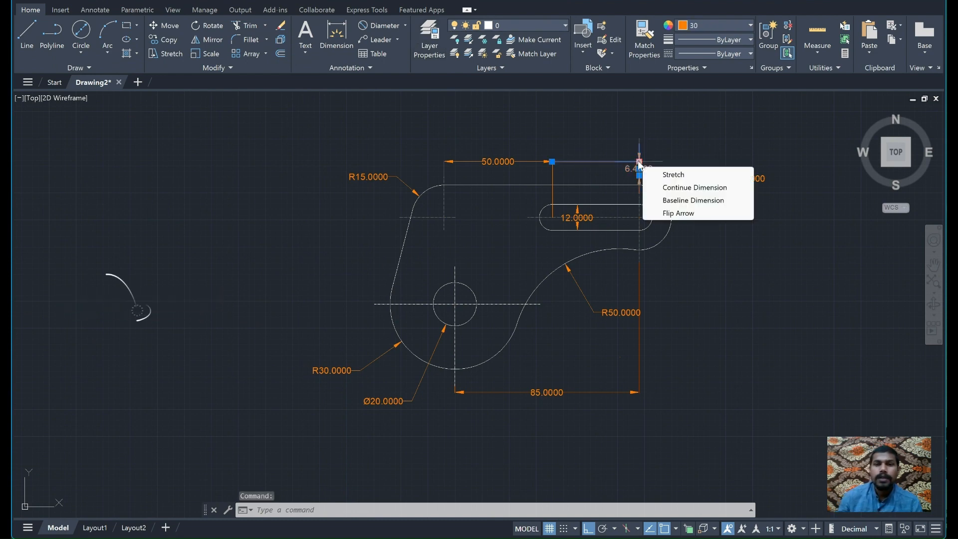
pyautogui.click(241, 27)
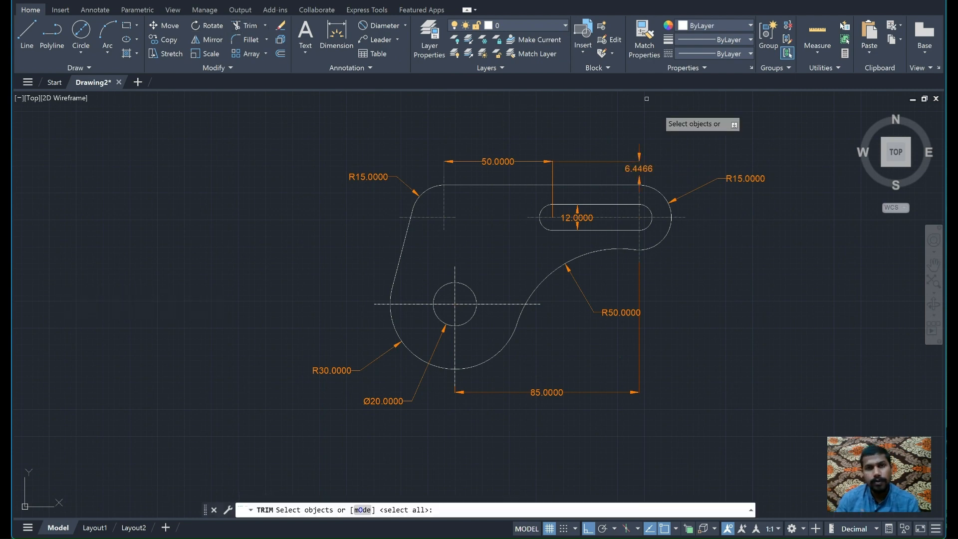
pyautogui.click(637, 160)
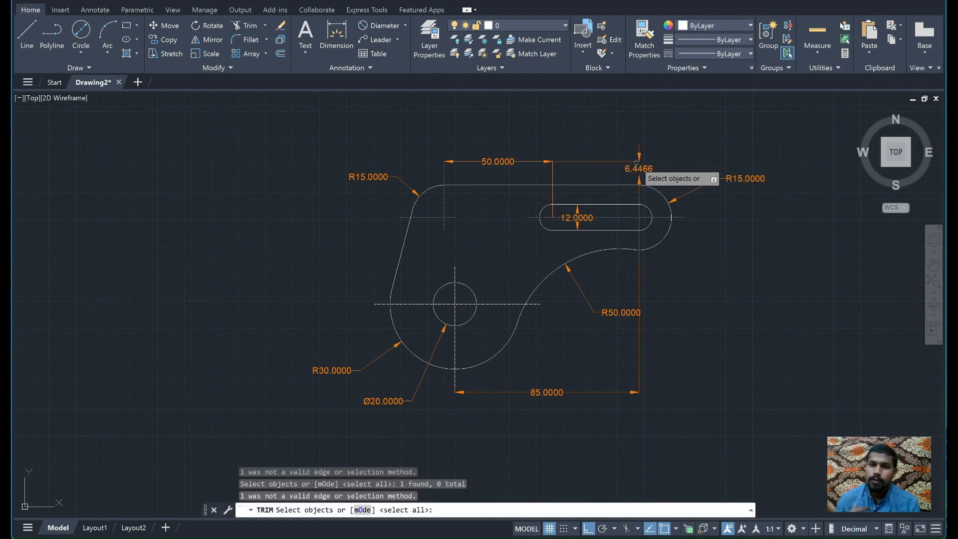
pyautogui.press('Escape')
# Replace the short vertical dimension above the plate's upper right with a horizontal linear dimension between the slot's two centres, in line with the 50 mm dimension
pyautogui.click(636, 162)
pyautogui.press('Delete')
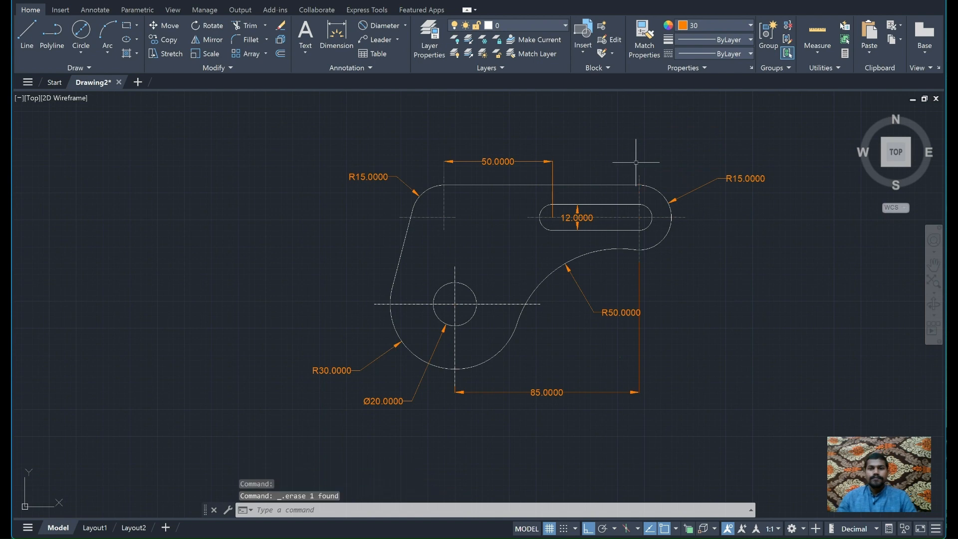
pyautogui.click(401, 26)
pyautogui.click(405, 26)
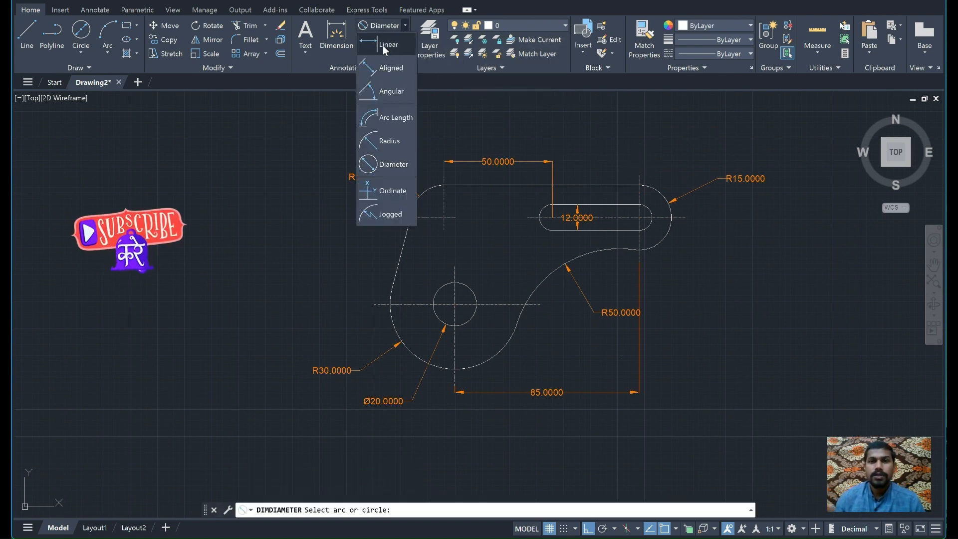
pyautogui.click(382, 46)
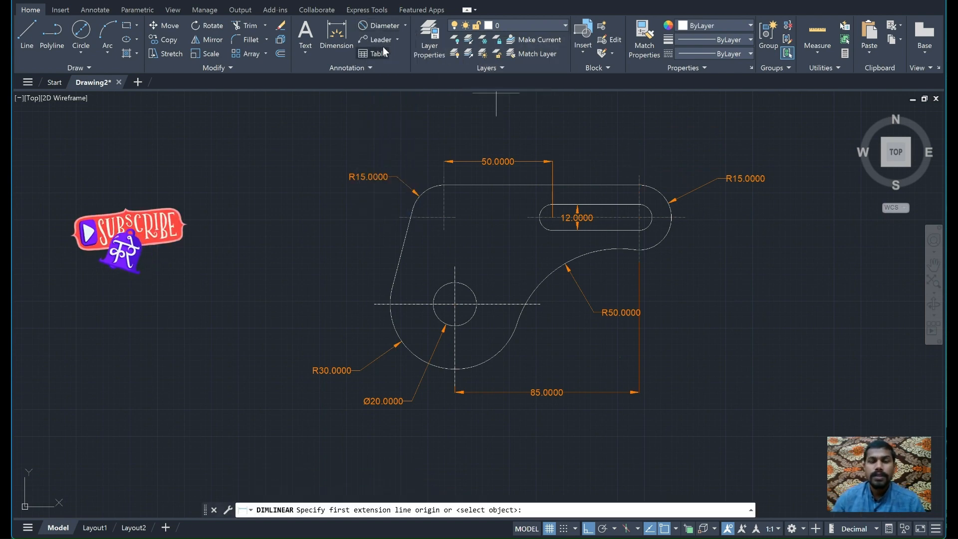
pyautogui.click(553, 162)
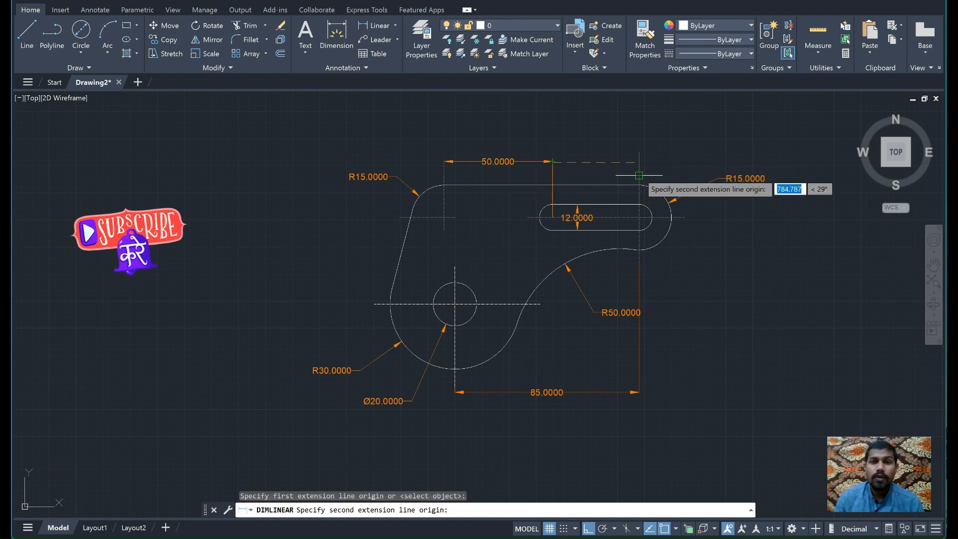
pyautogui.click(638, 175)
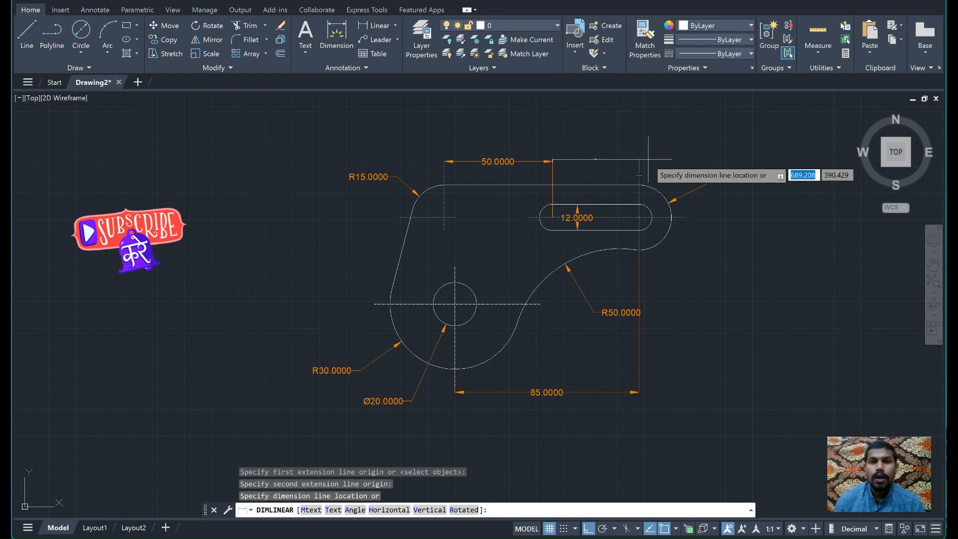
pyautogui.click(589, 163)
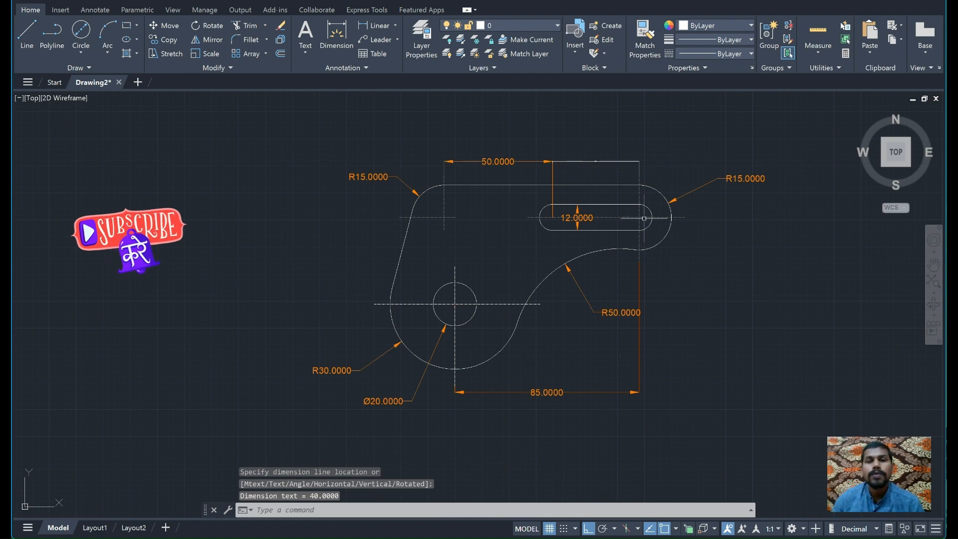
# Add a vertical linear dimension between the upper-left arc's and the hole's horizontal centre lines, placed outside the outline to the left
pyautogui.press('Return')
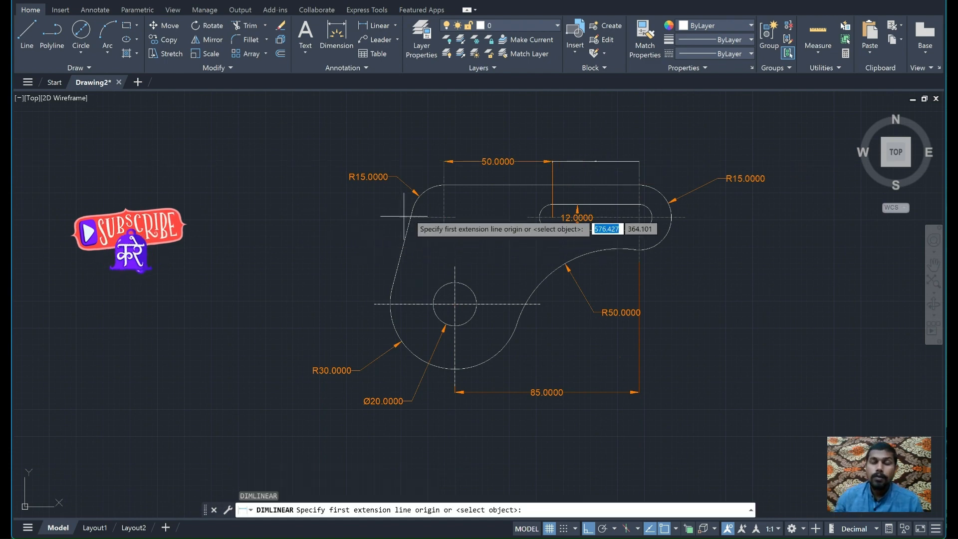
pyautogui.click(401, 217)
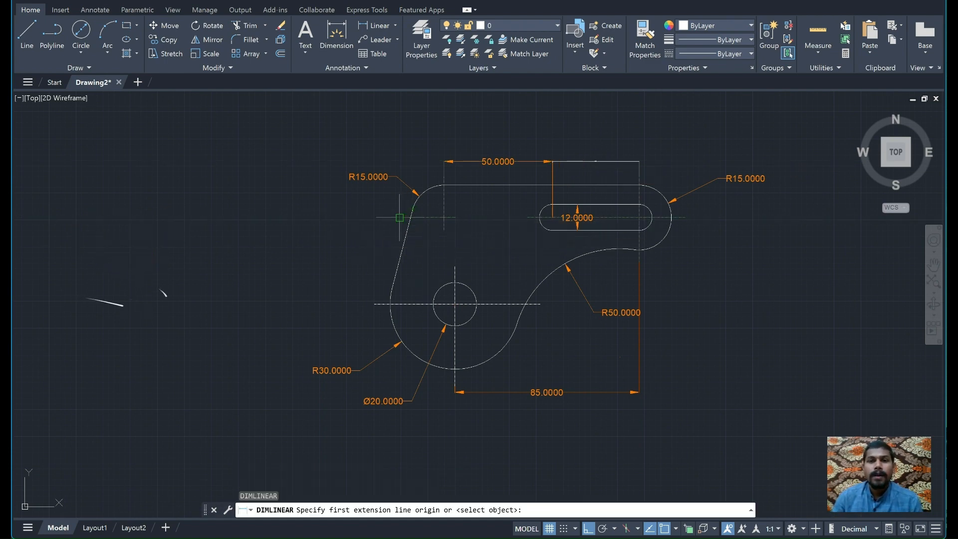
pyautogui.click(375, 303)
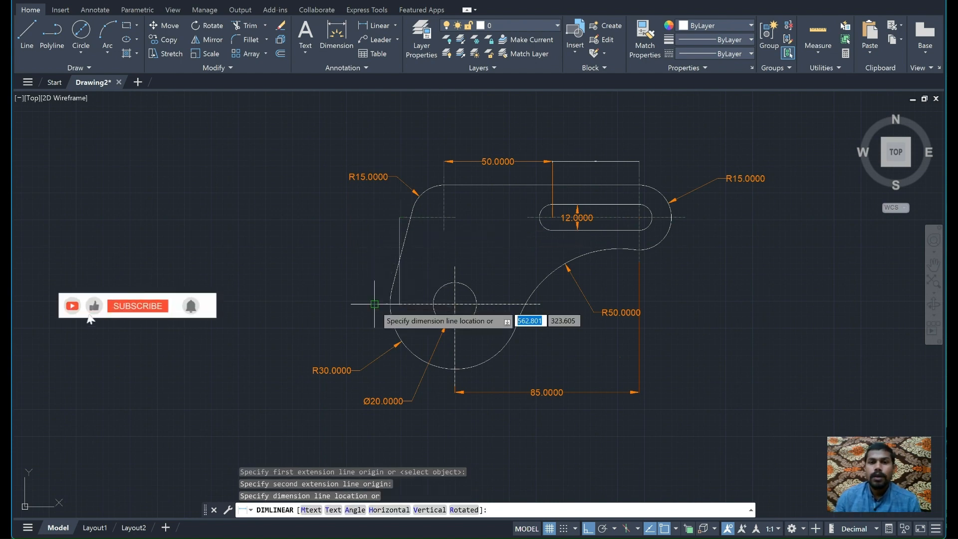
pyautogui.click(368, 280)
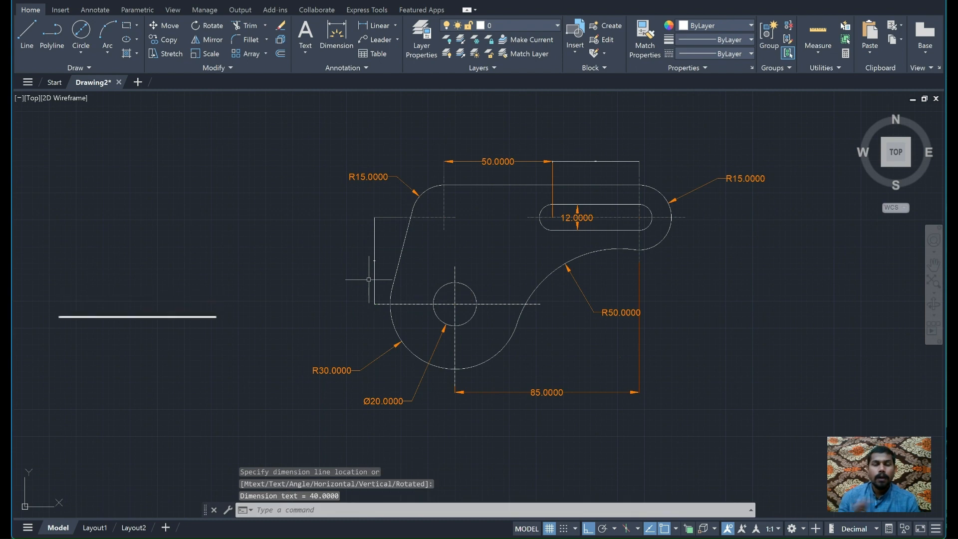
# Select the new vertical and horizontal linear dimensions and set their color to Color 30 in their properties
pyautogui.click(371, 280)
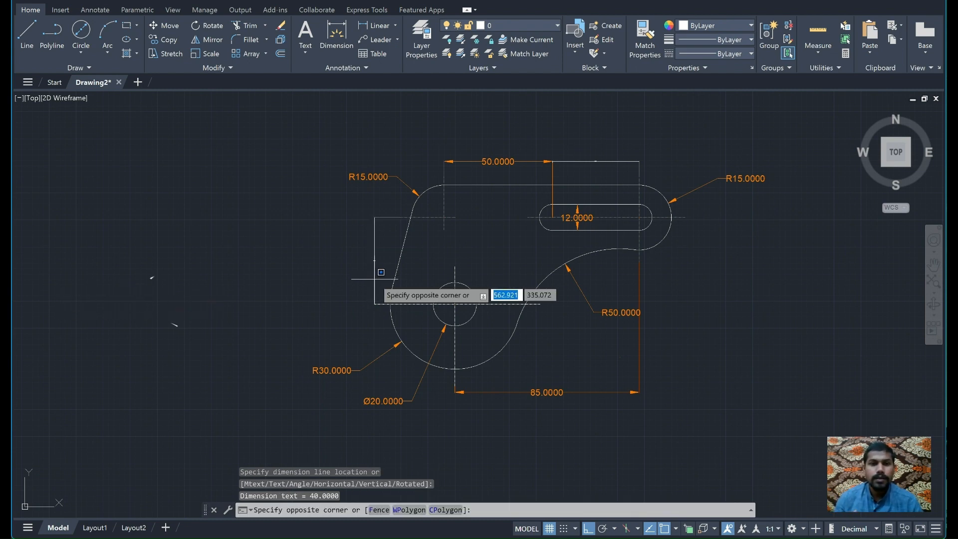
pyautogui.click(374, 280)
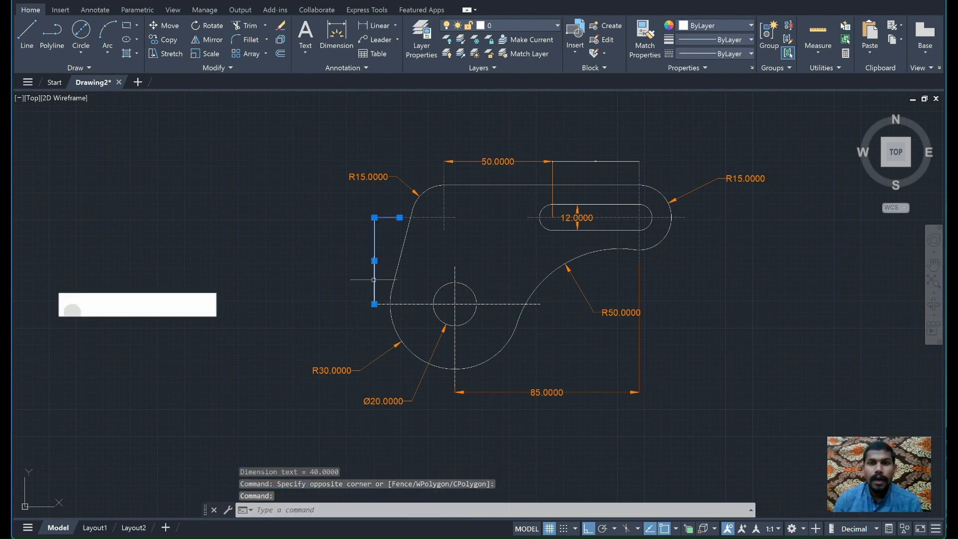
pyautogui.click(609, 160)
pyautogui.rightClick(596, 161)
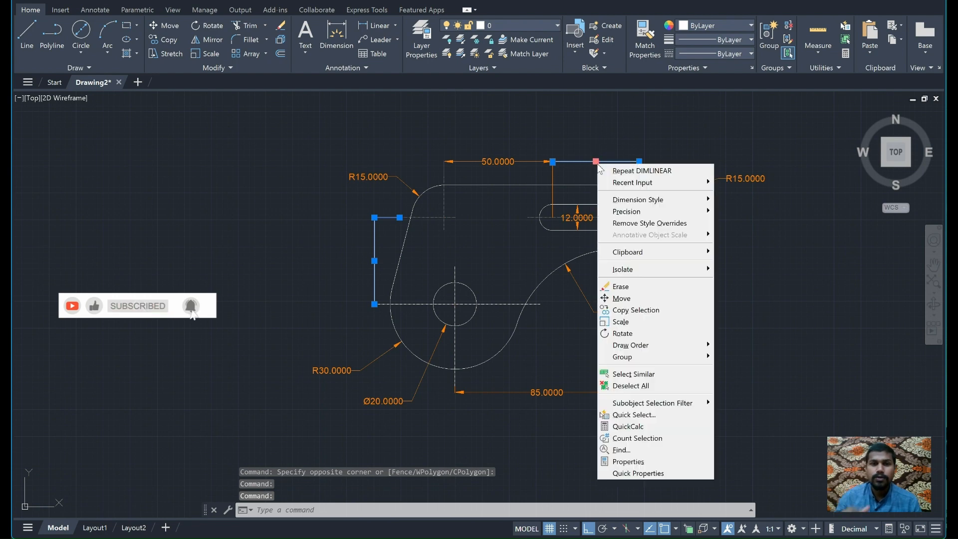
pyautogui.click(649, 460)
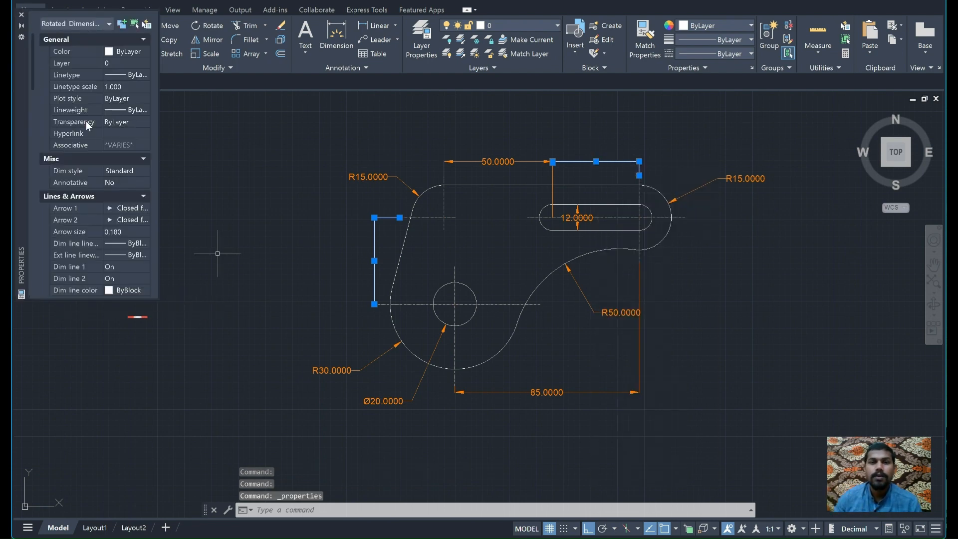
pyautogui.click(128, 52)
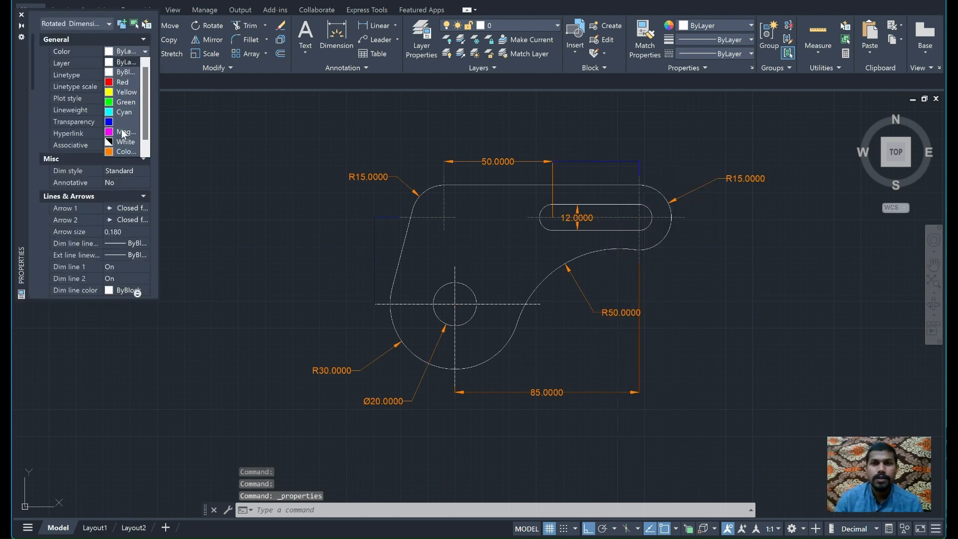
pyautogui.click(125, 153)
# Set the arrow size of the two selected linear dimensions to 4
pyautogui.click(125, 231)
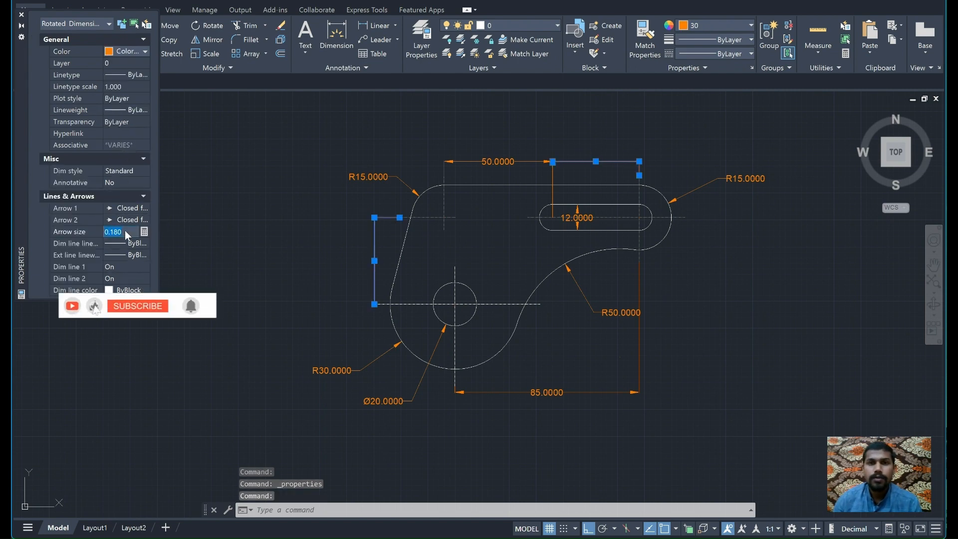
pyautogui.write('4')
pyautogui.press('Return')
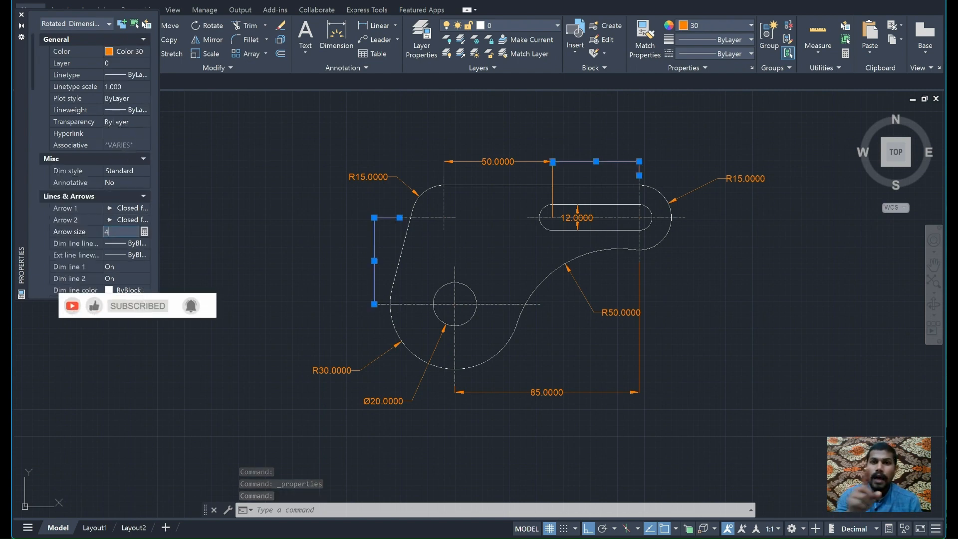
pyautogui.scroll(-1, 125, 230)
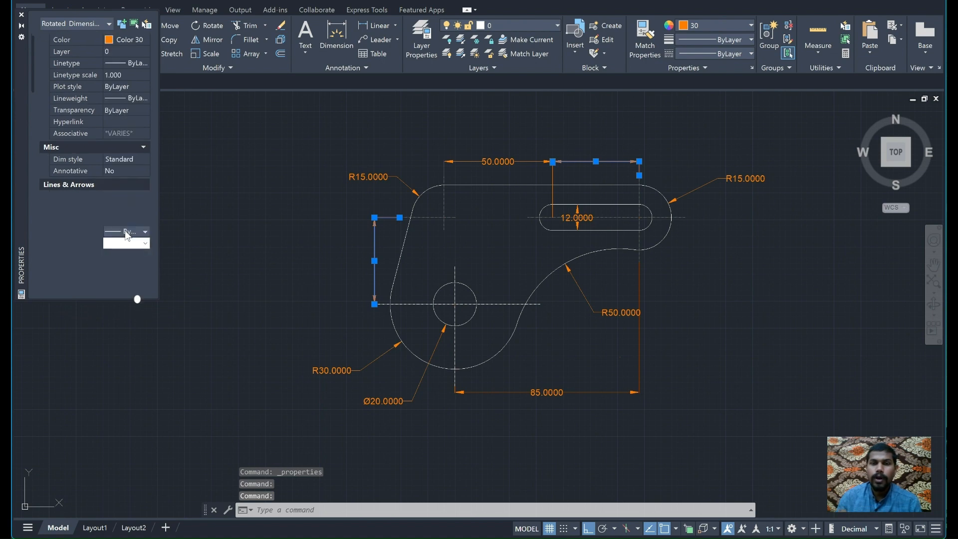
pyautogui.scroll(-1, 130, 229)
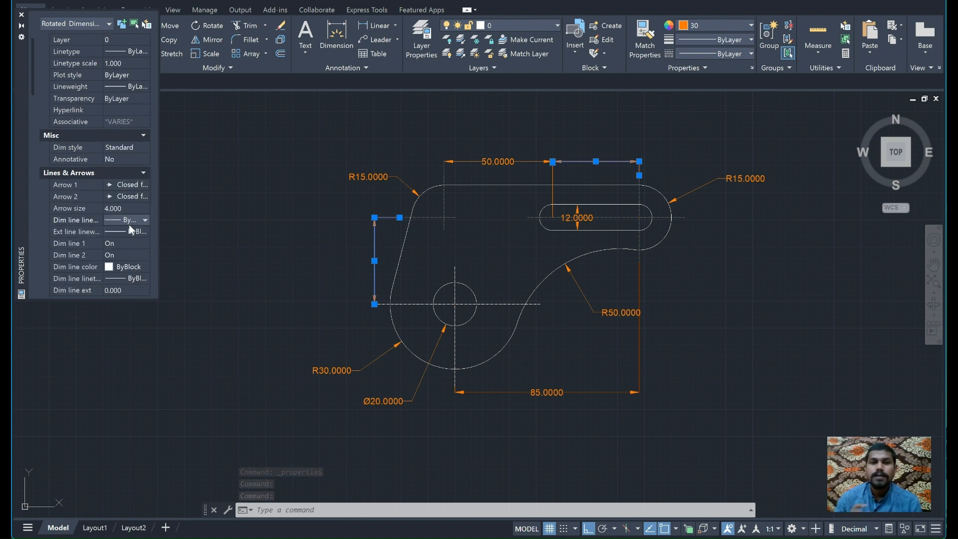
pyautogui.scroll(2, 126, 130)
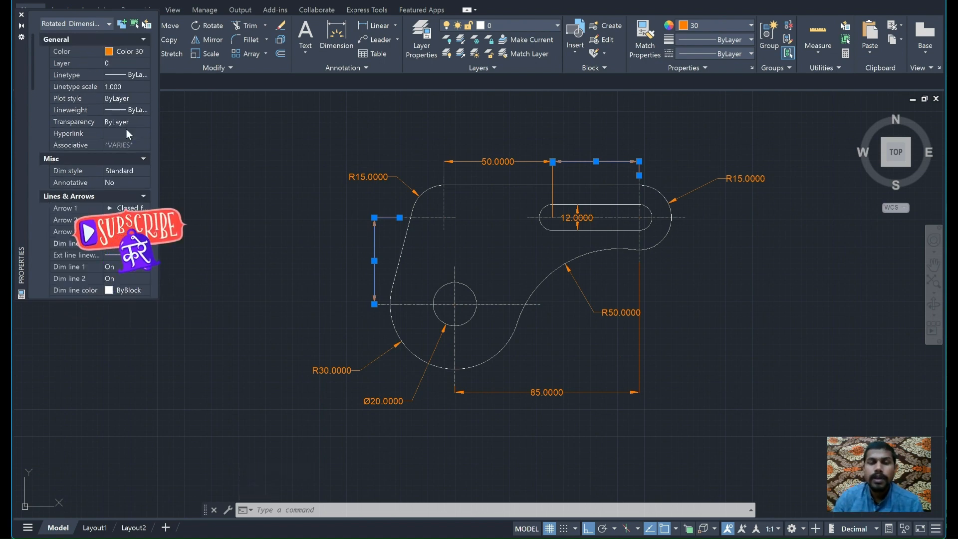
pyautogui.scroll(-5, 127, 132)
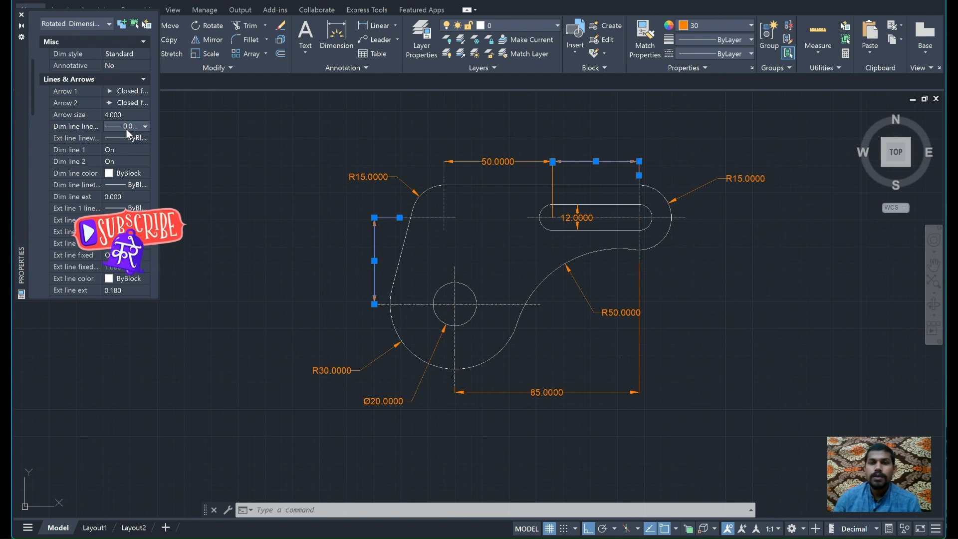
pyautogui.scroll(5, 106, 76)
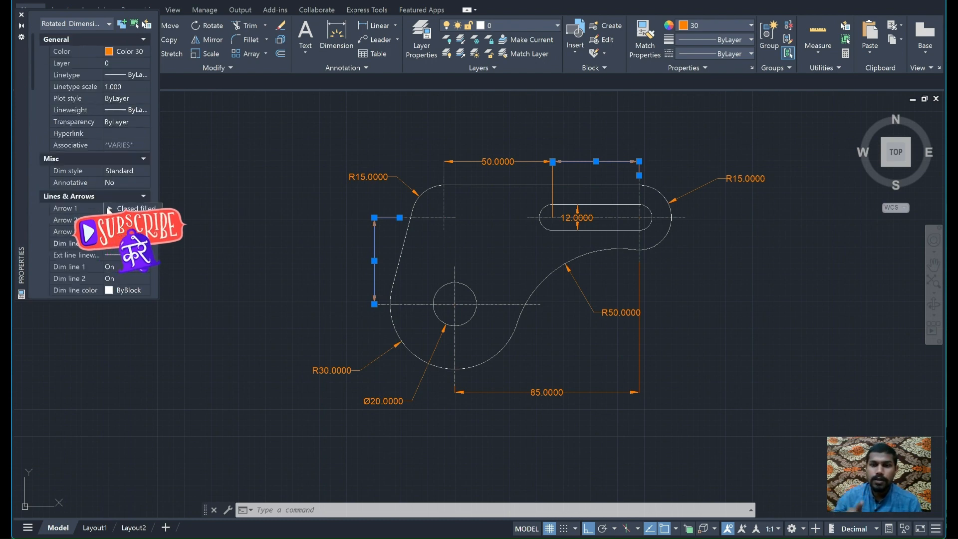
pyautogui.click(17, 14)
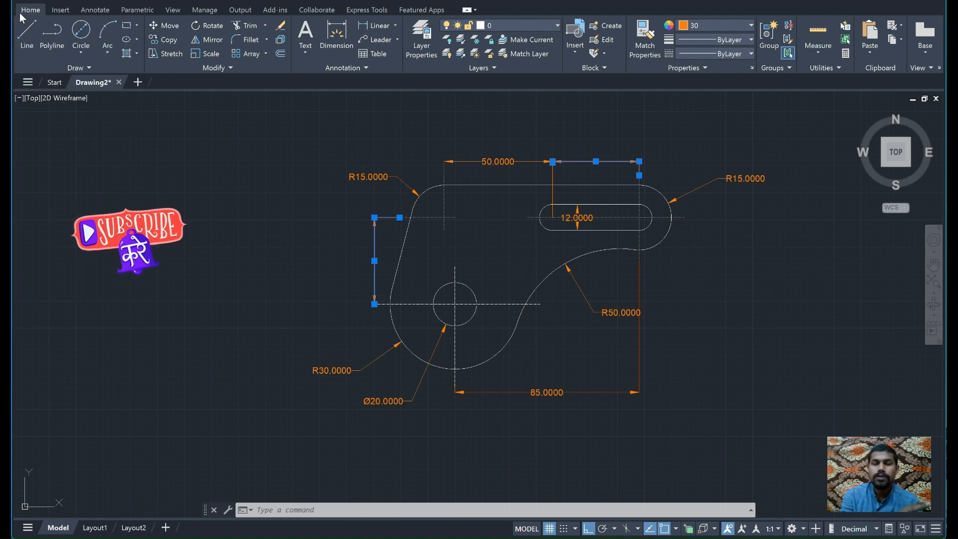
# Set the text height of the two selected 40 mm linear dimensions to 3 in their properties and deselect them
pyautogui.rightClick(639, 161)
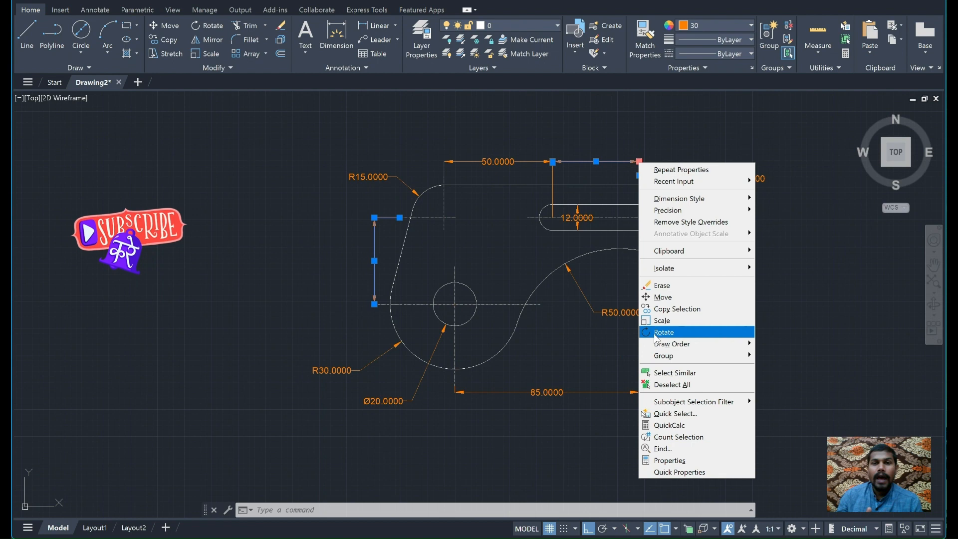
pyautogui.click(670, 460)
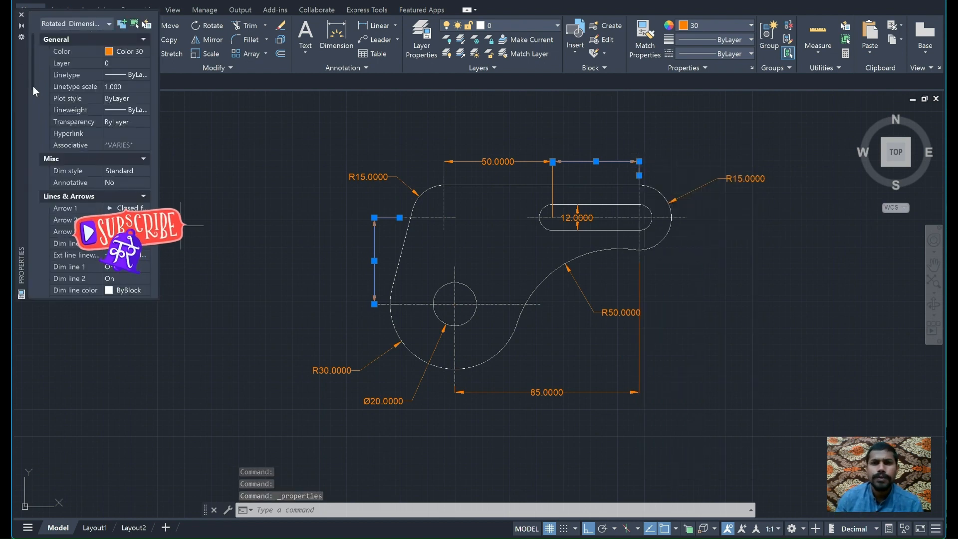
pyautogui.moveTo(32, 86); pyautogui.dragTo(35, 106)
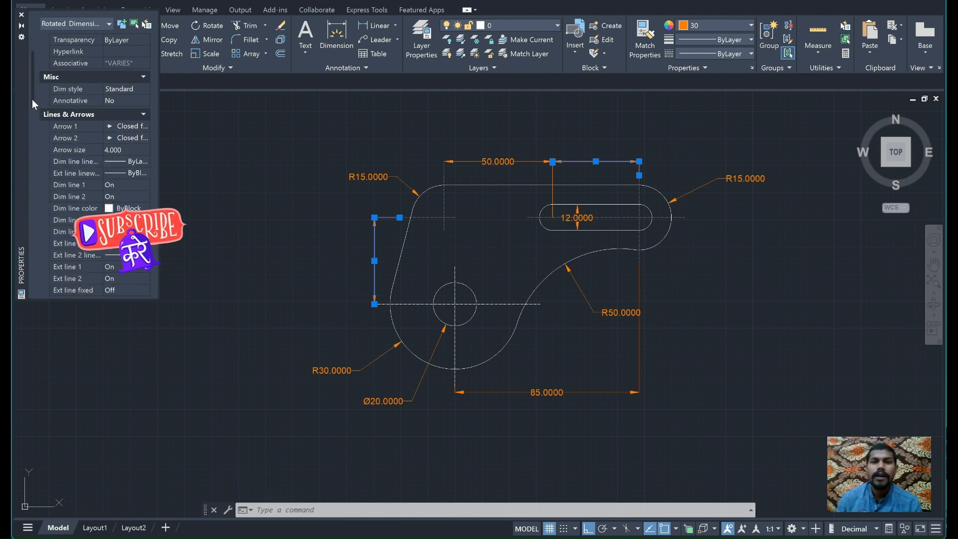
pyautogui.moveTo(32, 100); pyautogui.dragTo(34, 142)
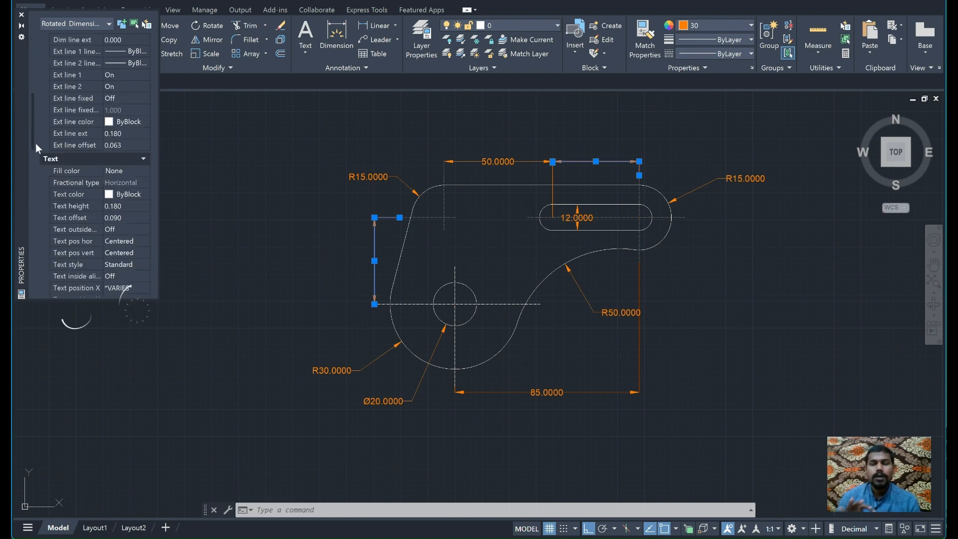
pyautogui.click(127, 207)
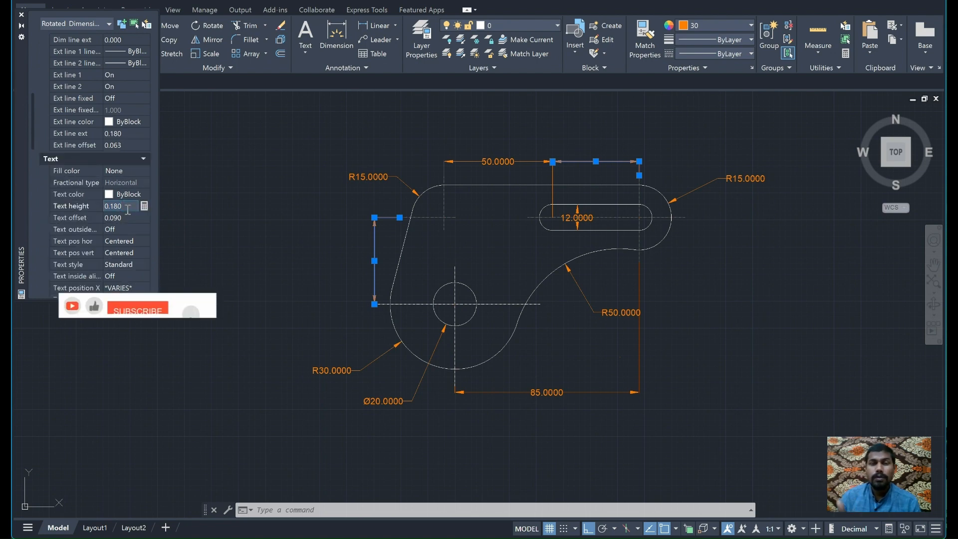
pyautogui.press('Tab')
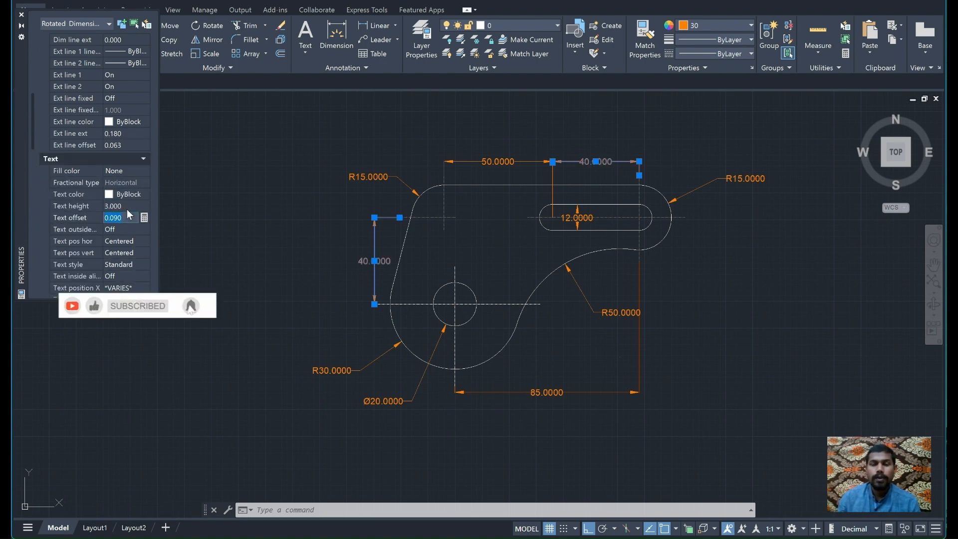
pyautogui.click(21, 15)
pyautogui.press('Escape')
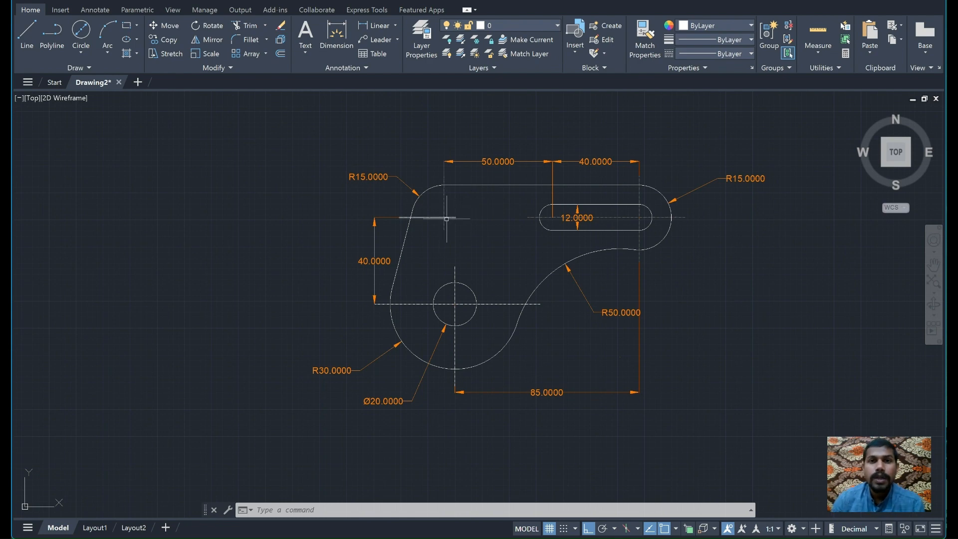
# Check the reference image, then select all six centre lines of the plate, slot and hole and open their properties
pyautogui.click(622, 536)
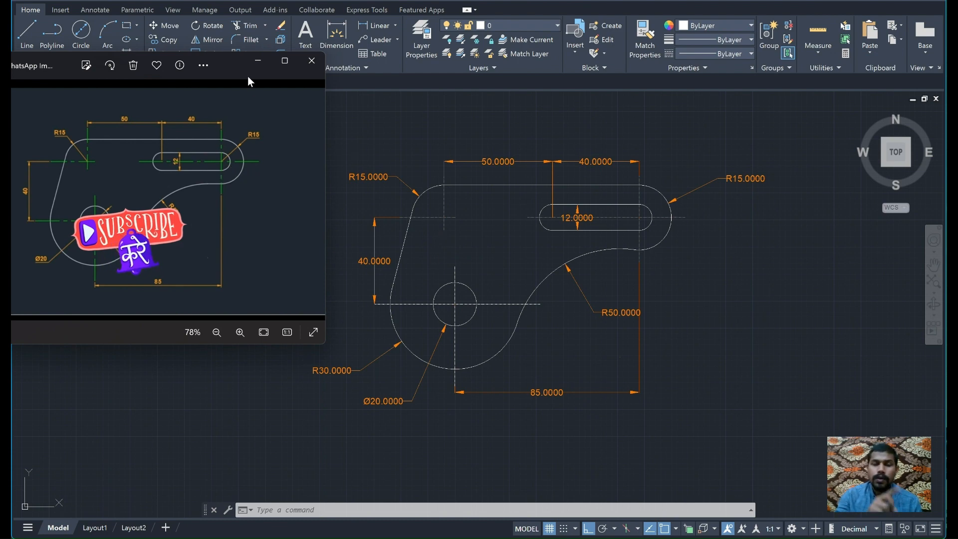
pyautogui.click(259, 63)
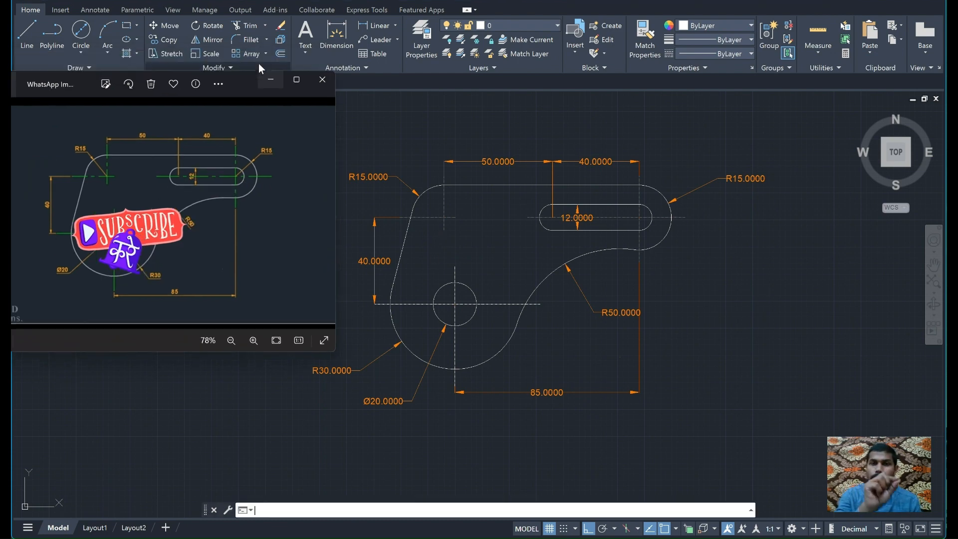
pyautogui.click(443, 213)
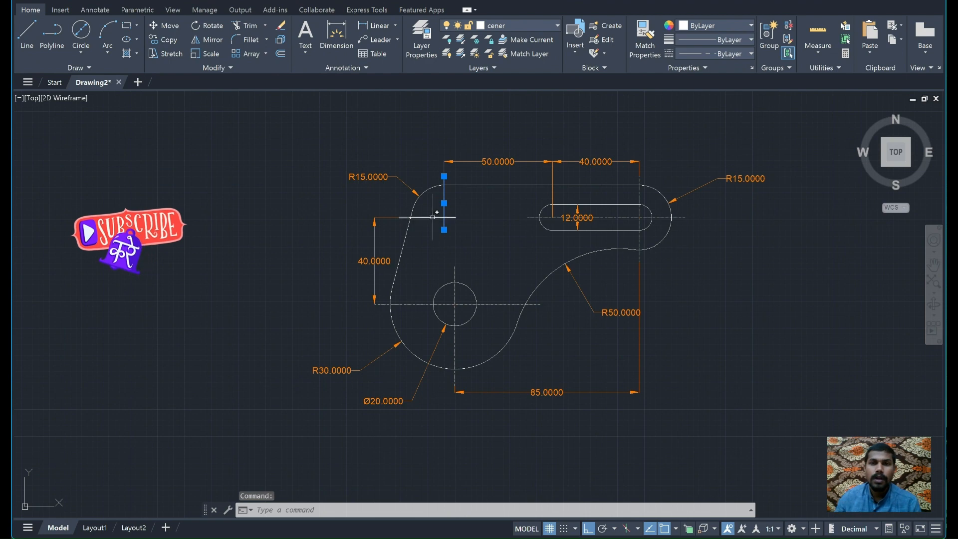
pyautogui.click(433, 217)
pyautogui.click(529, 217)
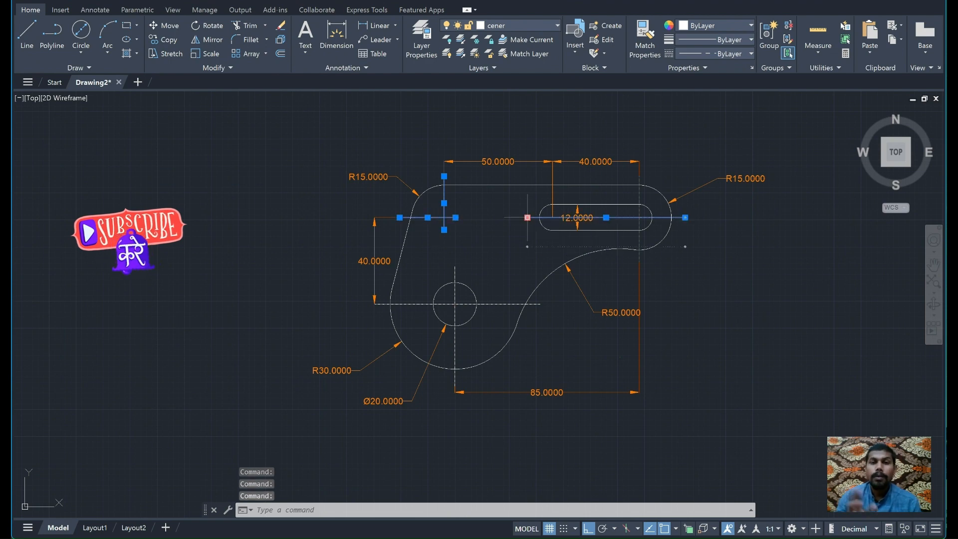
pyautogui.click(637, 193)
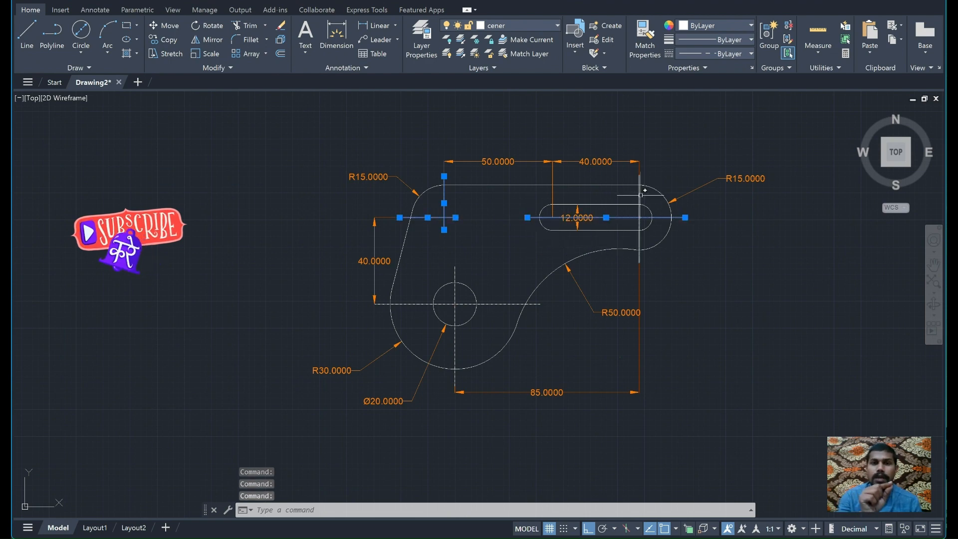
pyautogui.click(489, 303)
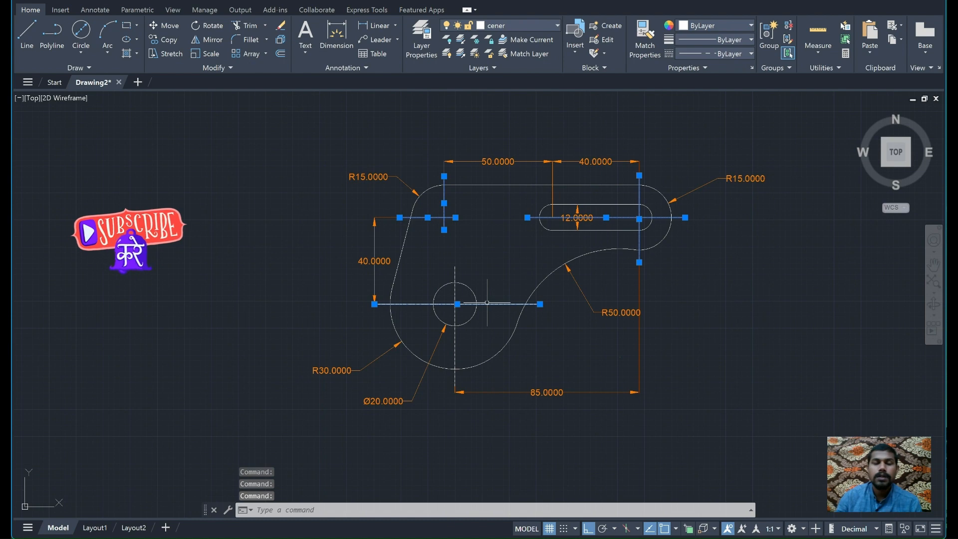
pyautogui.click(455, 279)
pyautogui.rightClick(454, 265)
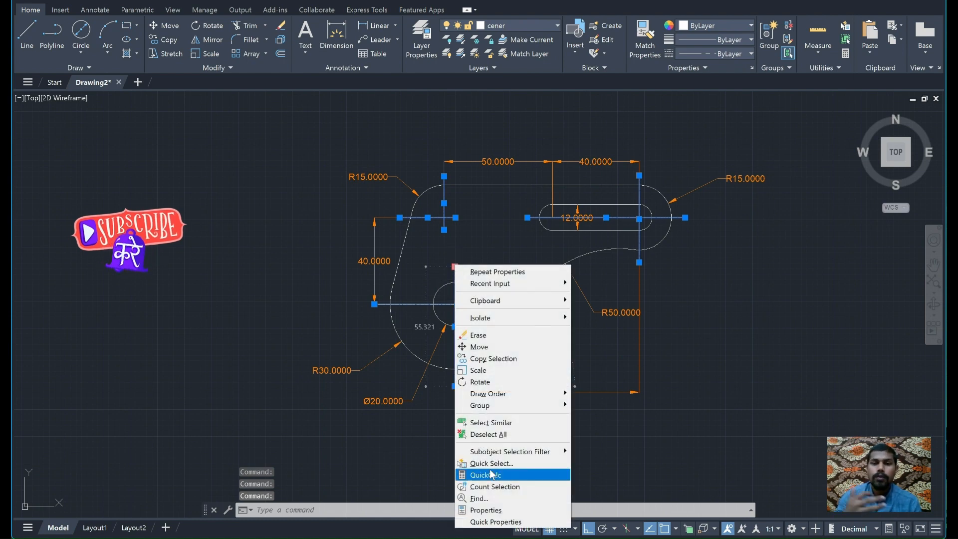
pyautogui.click(486, 509)
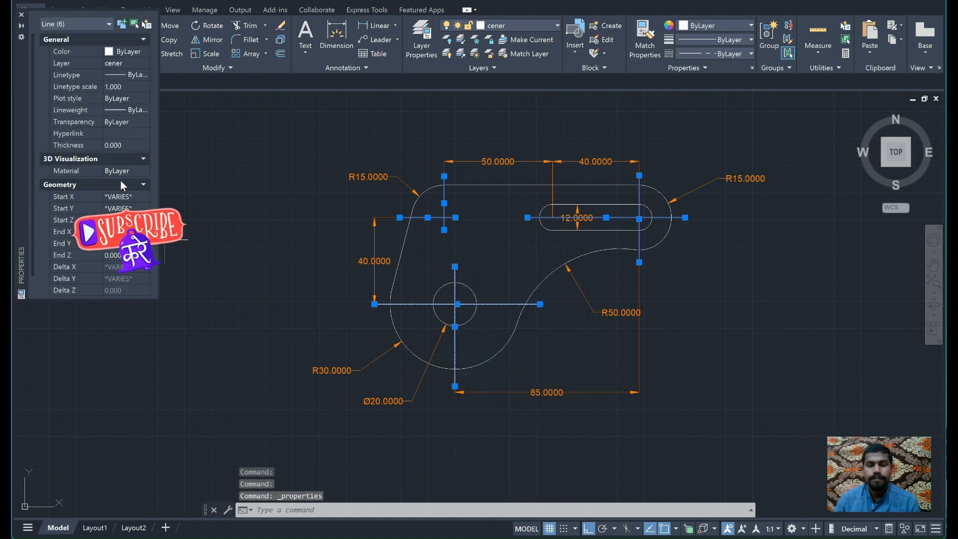
# Try thickness values of 3 and 6 on the six selected centre lines and reset the thickness to 0
pyautogui.click(123, 145)
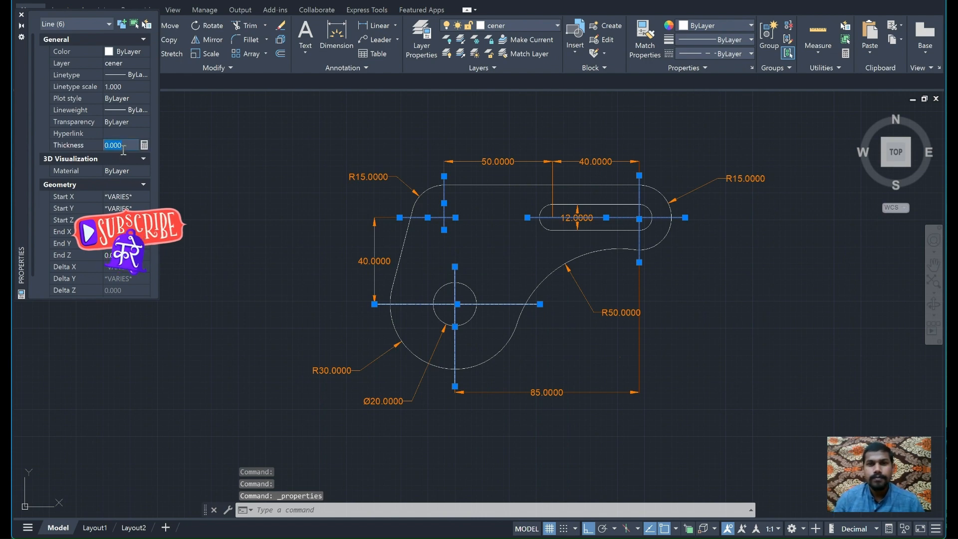
pyautogui.write('3')
pyautogui.press('Return')
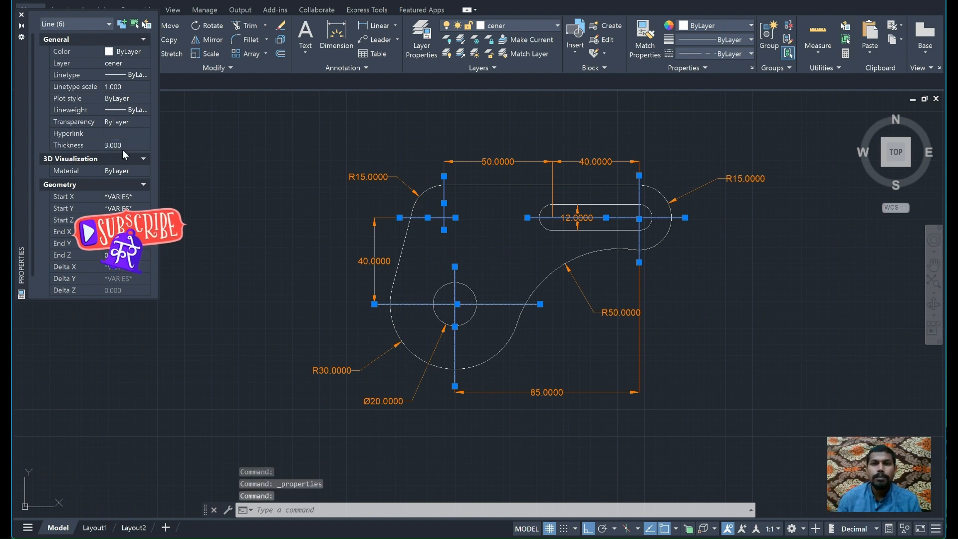
pyautogui.click(123, 146)
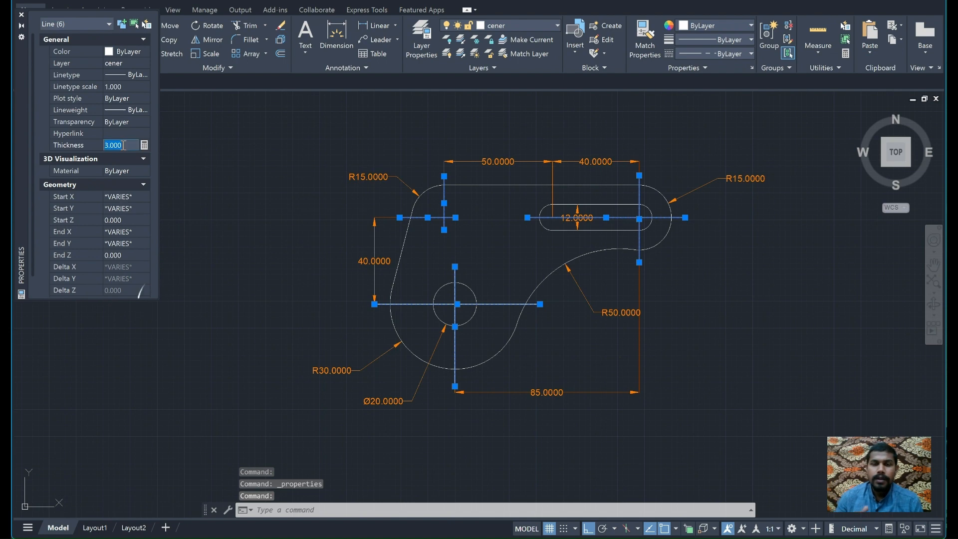
pyautogui.write('6')
pyautogui.press('Return')
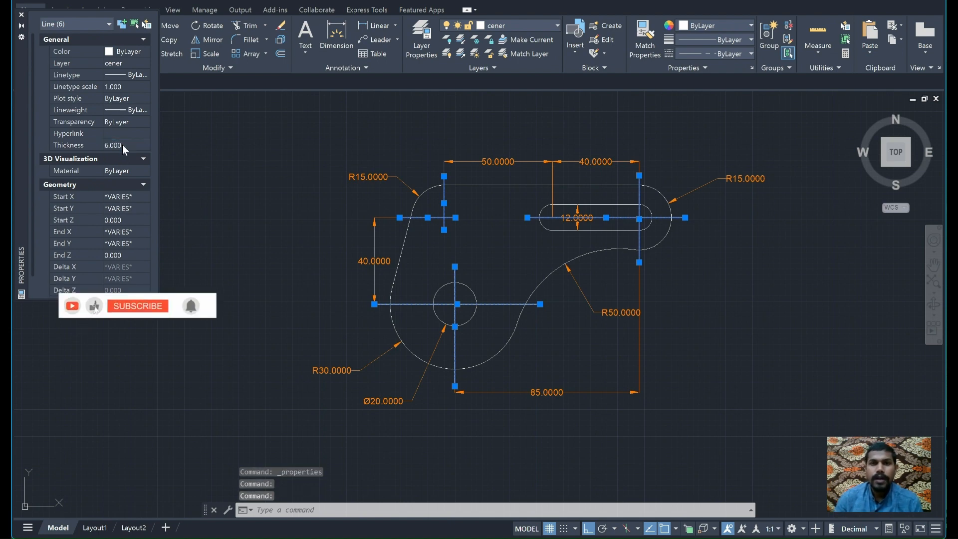
pyautogui.press('BackSpace')
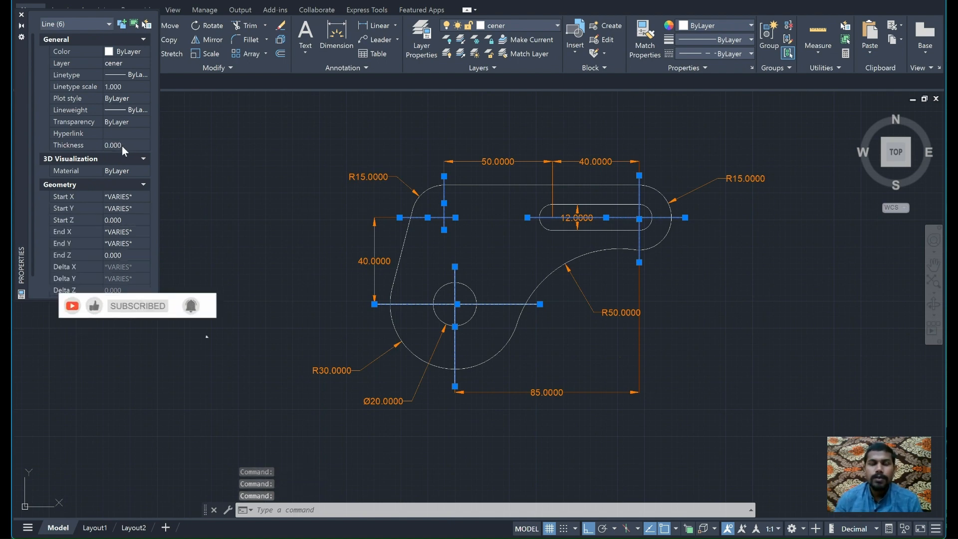
# Set the linetype scale of the six selected centre lines to 9, trying 4 and 7 first, and close their properties
pyautogui.scroll(-1, 119, 199)
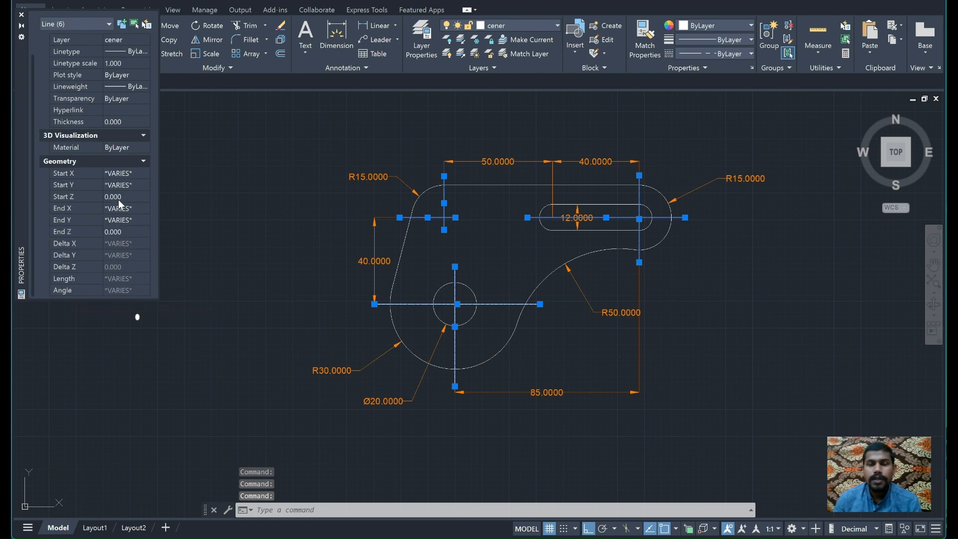
pyautogui.scroll(1, 117, 150)
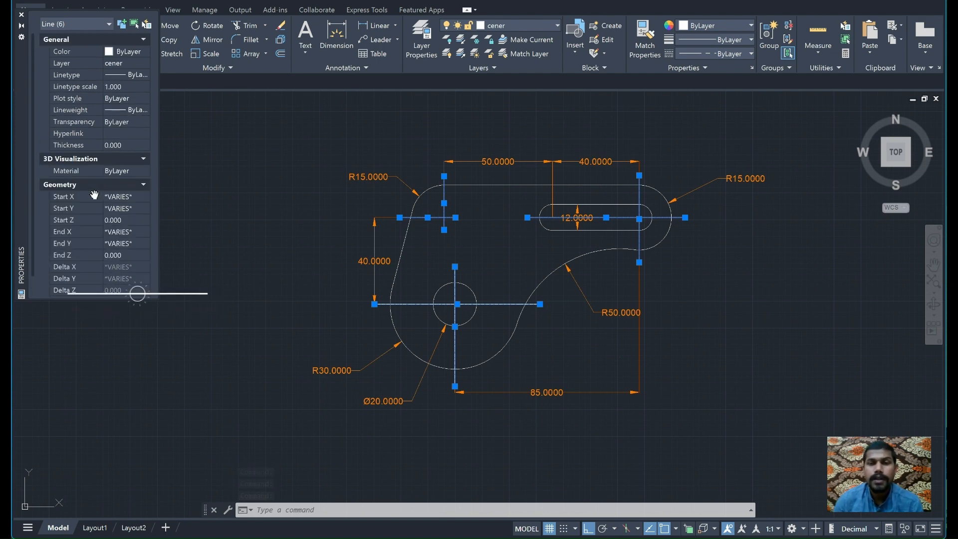
pyautogui.click(119, 87)
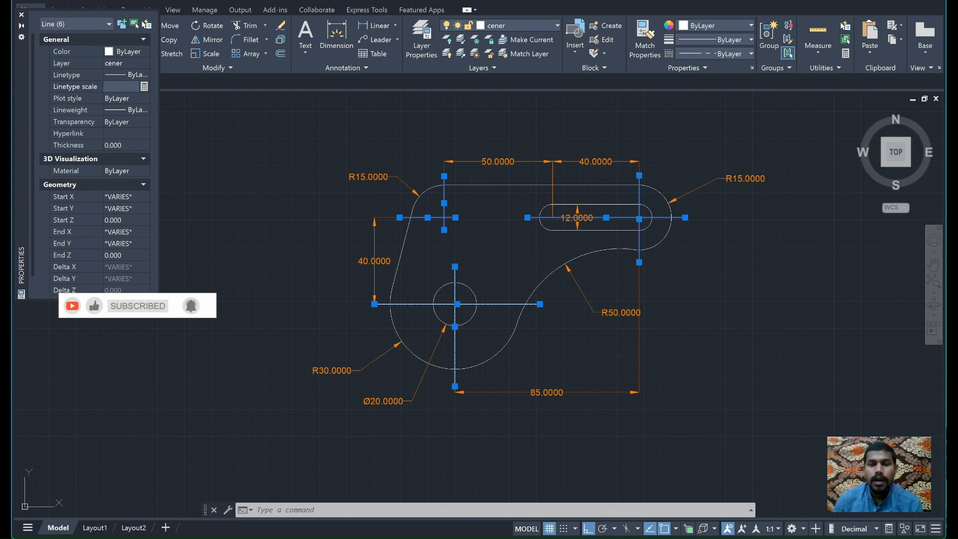
pyautogui.write('4')
pyautogui.press('Return')
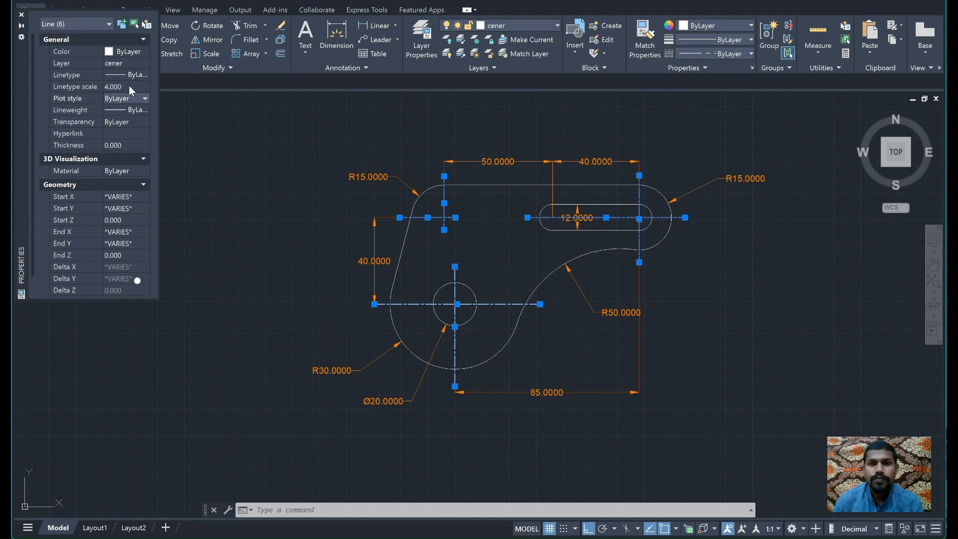
pyautogui.click(128, 86)
pyautogui.write('7')
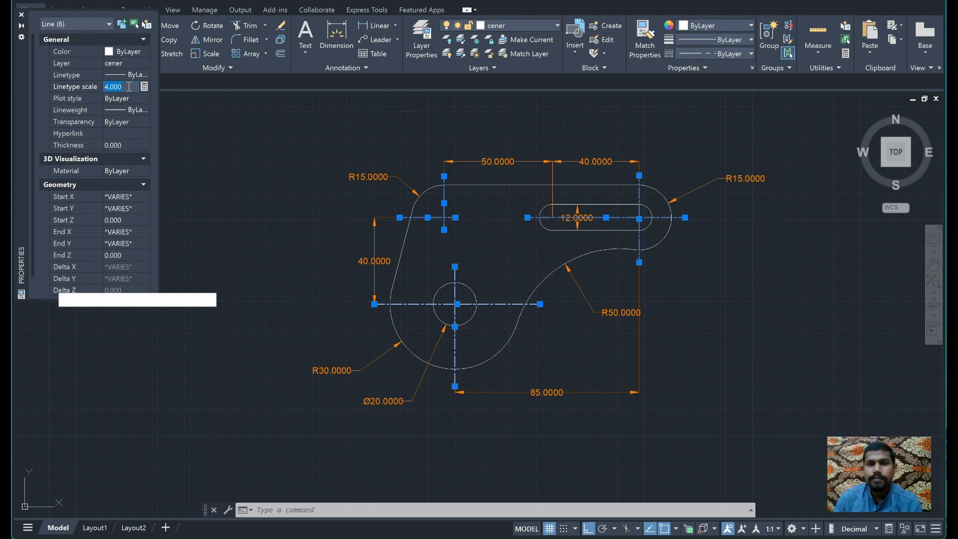
pyautogui.press('Return')
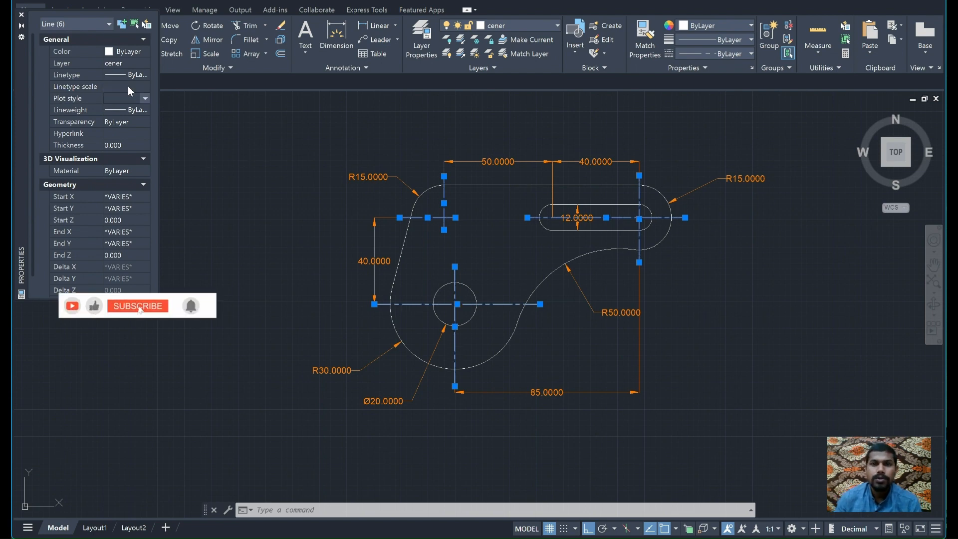
pyautogui.click(127, 86)
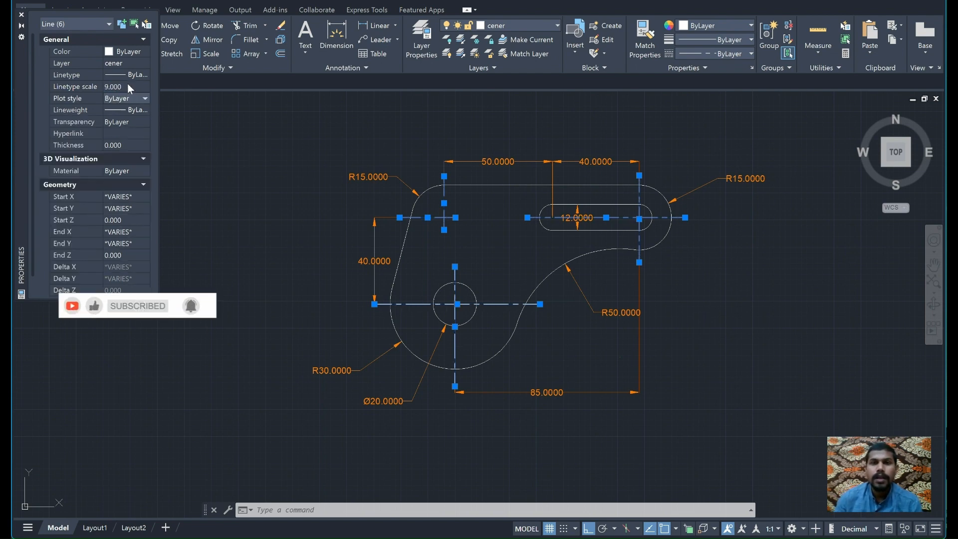
pyautogui.click(22, 16)
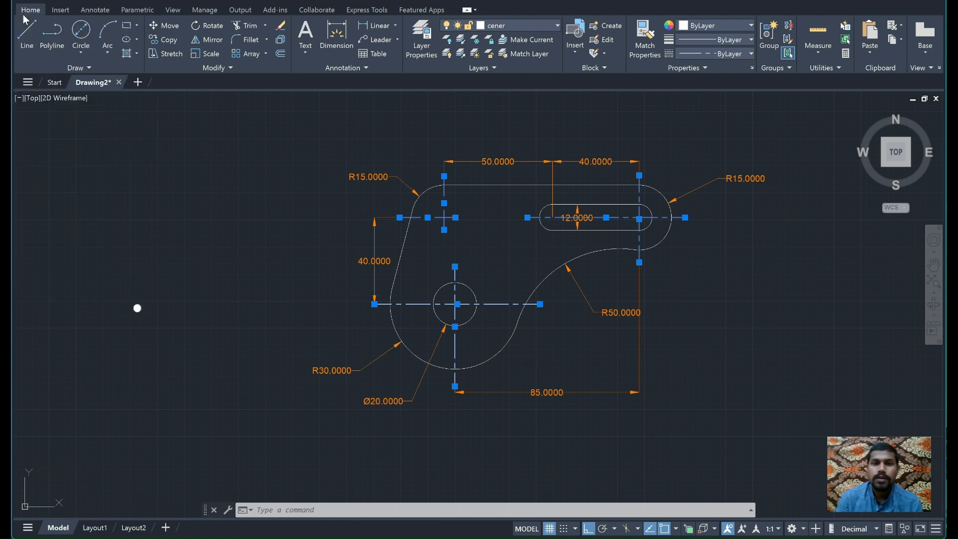
# Check the reference image, then set the colour of the six selected centre lines to Green in their properties and deselect them
pyautogui.moveTo(623, 537)
pyautogui.click(623, 478)
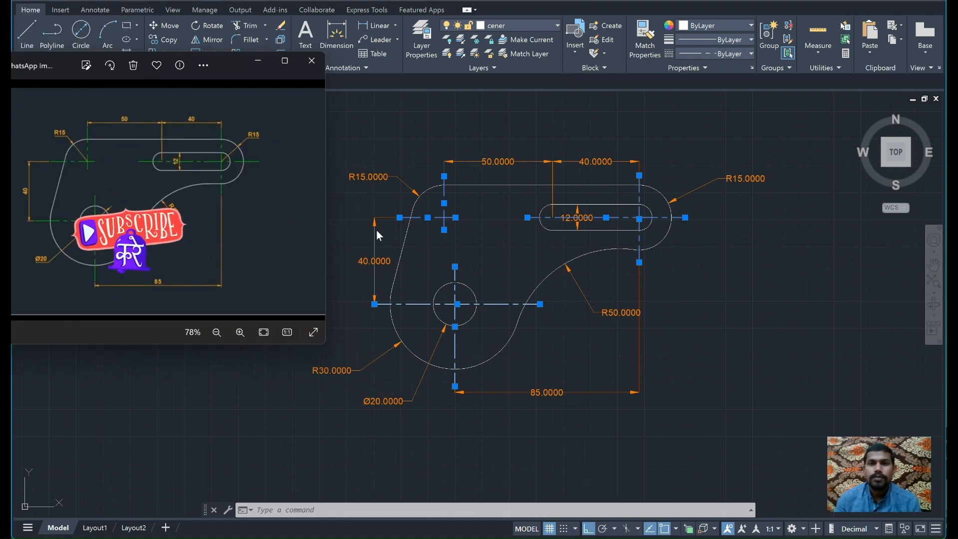
pyautogui.click(258, 61)
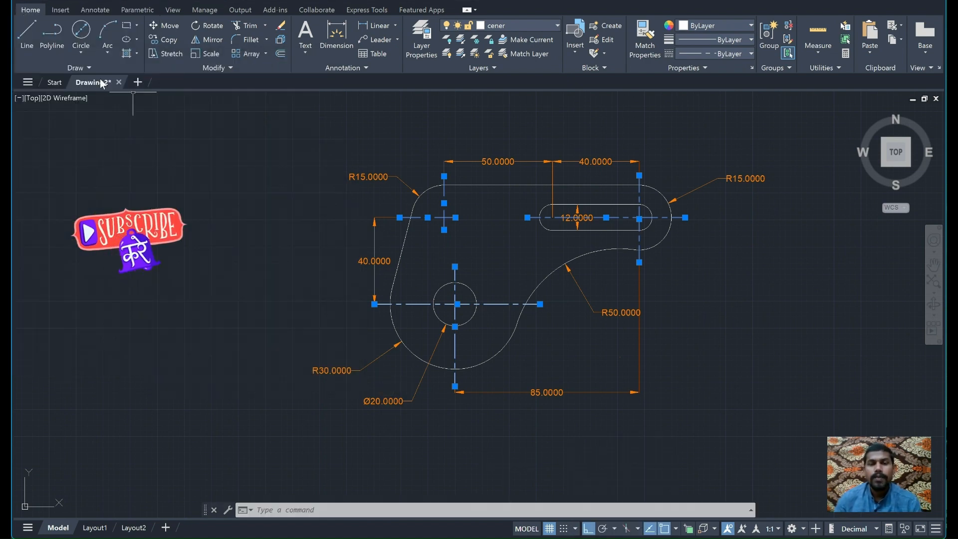
pyautogui.rightClick(444, 203)
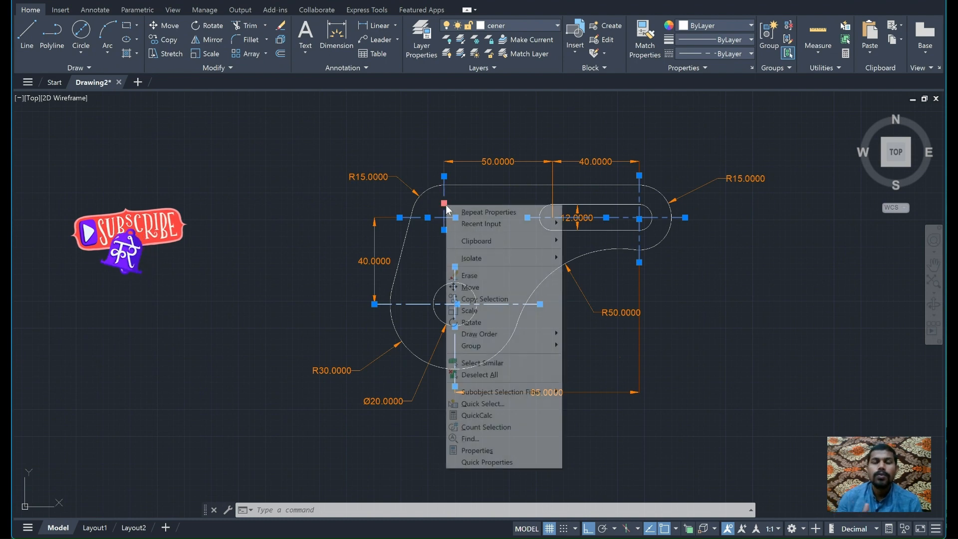
pyautogui.click(489, 451)
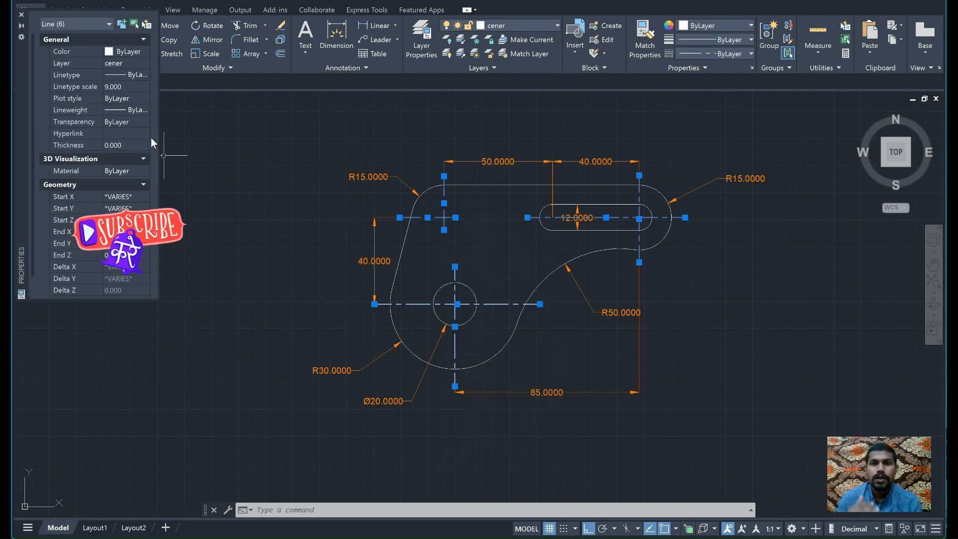
pyautogui.click(113, 53)
pyautogui.click(115, 52)
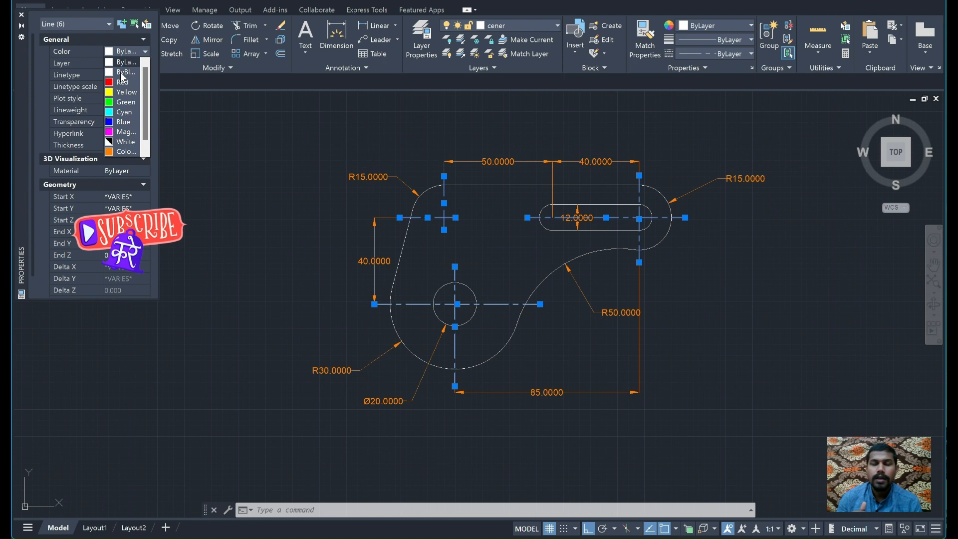
pyautogui.click(120, 103)
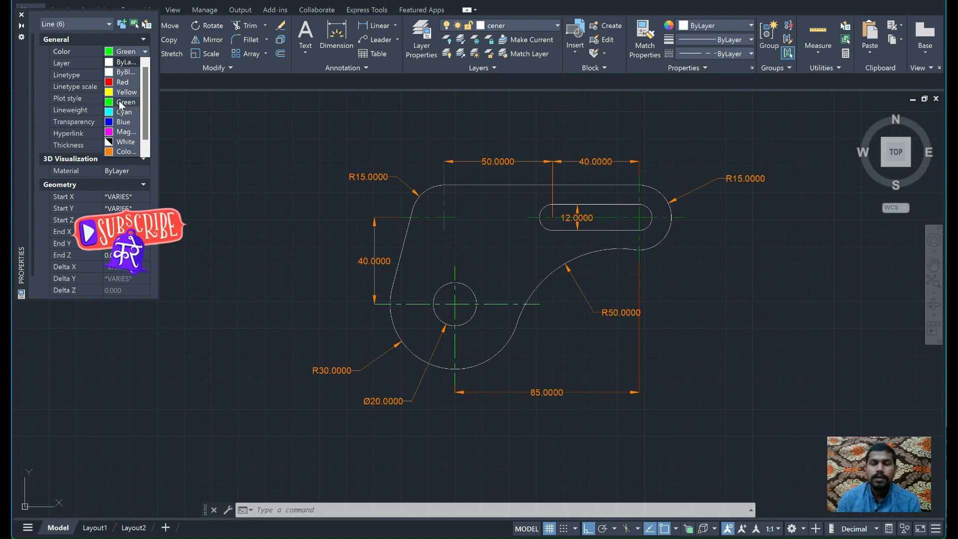
pyautogui.click(22, 15)
pyautogui.press('Escape')
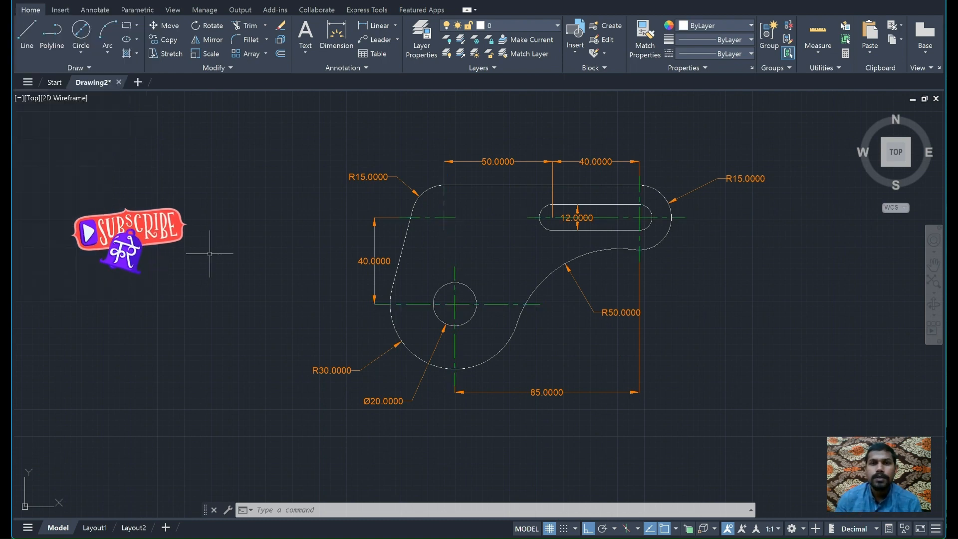
# Bring up the reference image again to compare it with the finished plate drawing
pyautogui.click(624, 537)
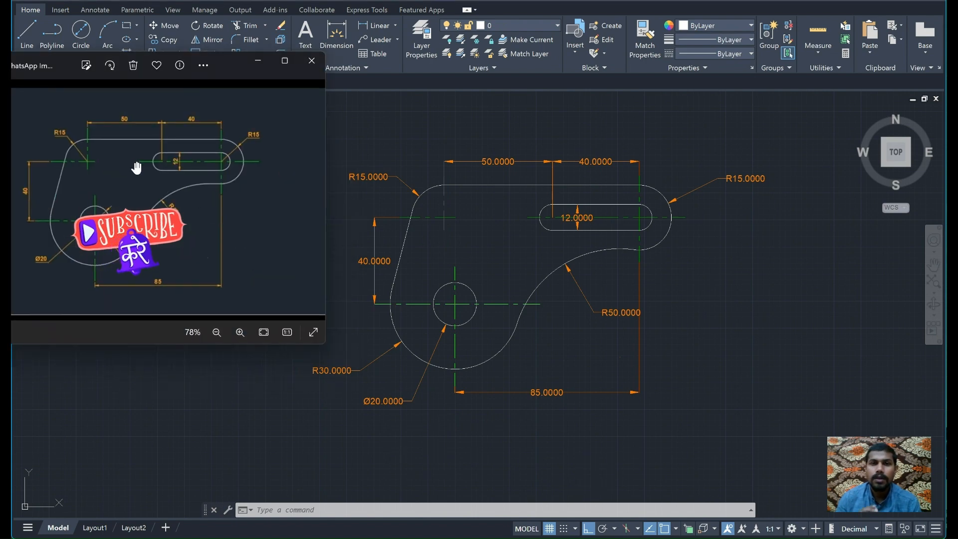